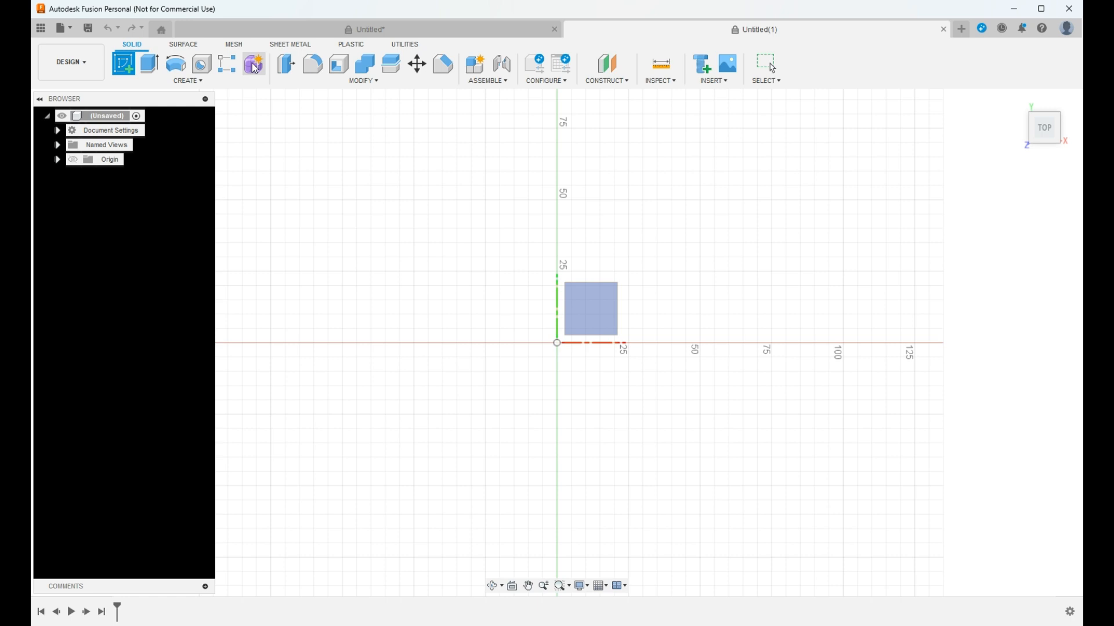
Start a new form and place a T-spline cylinder on the ground plane, centred on the origin, with a 102 mm diameter.
left_click(255, 70)
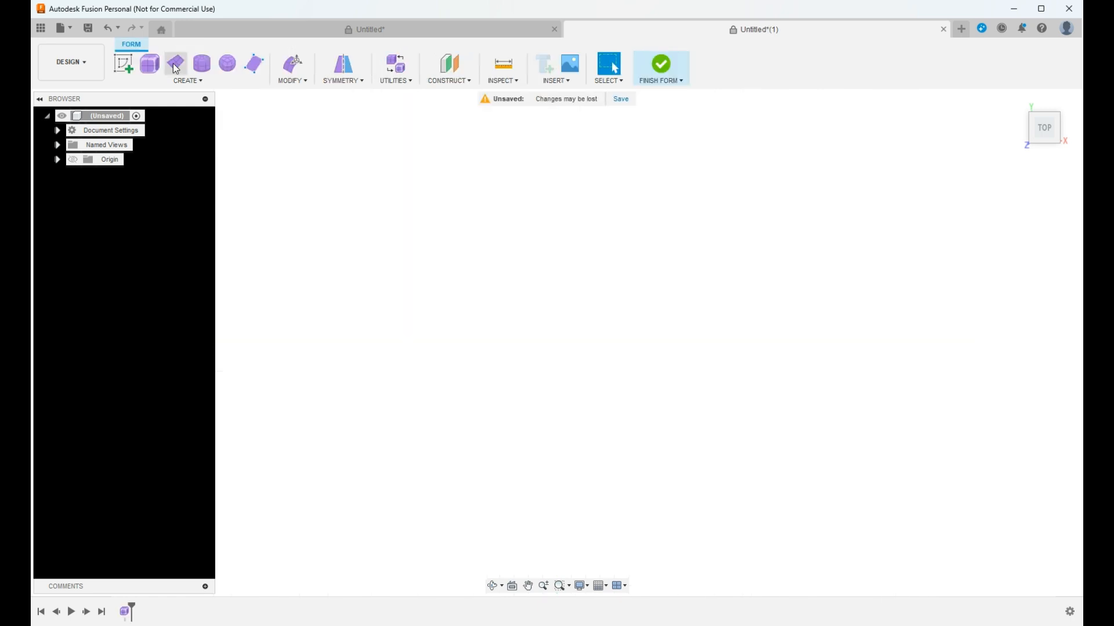
left_click(203, 64)
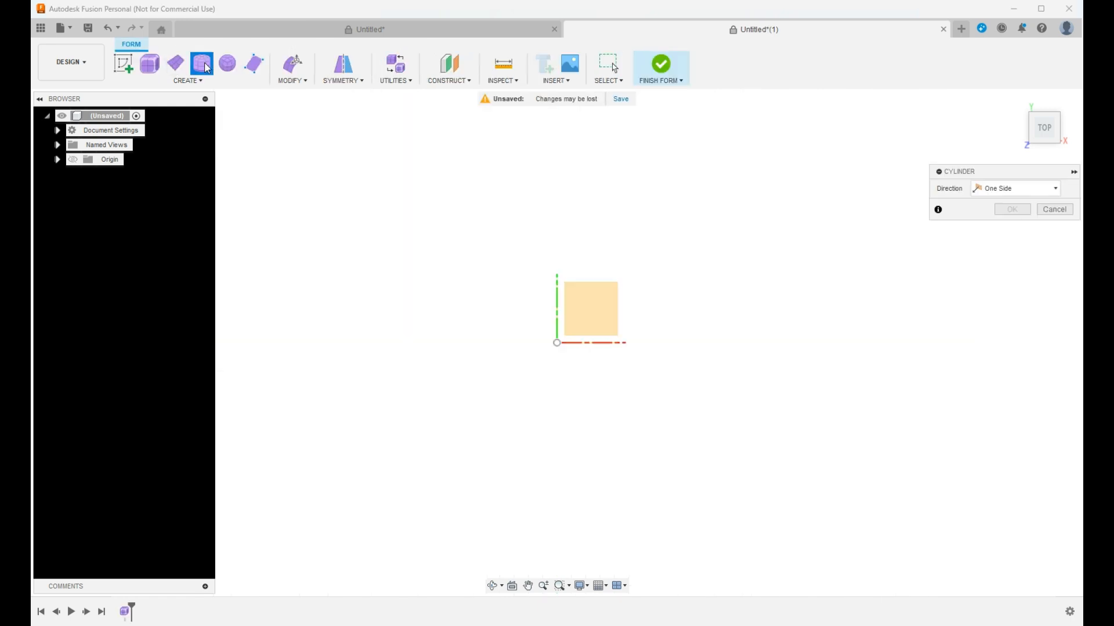
left_click(585, 316)
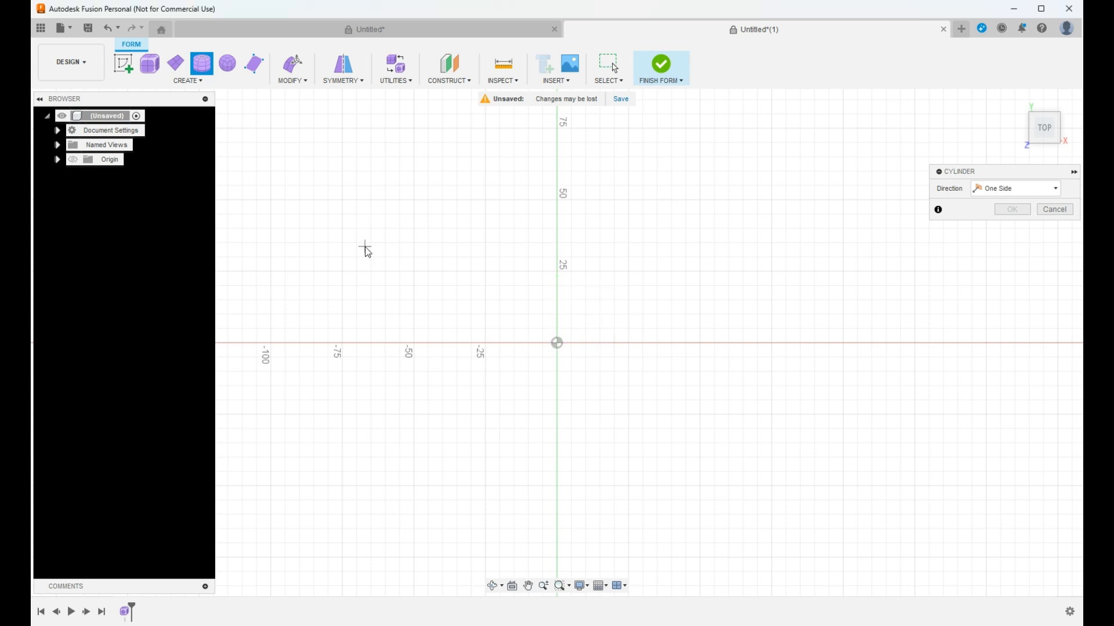
left_click(557, 344)
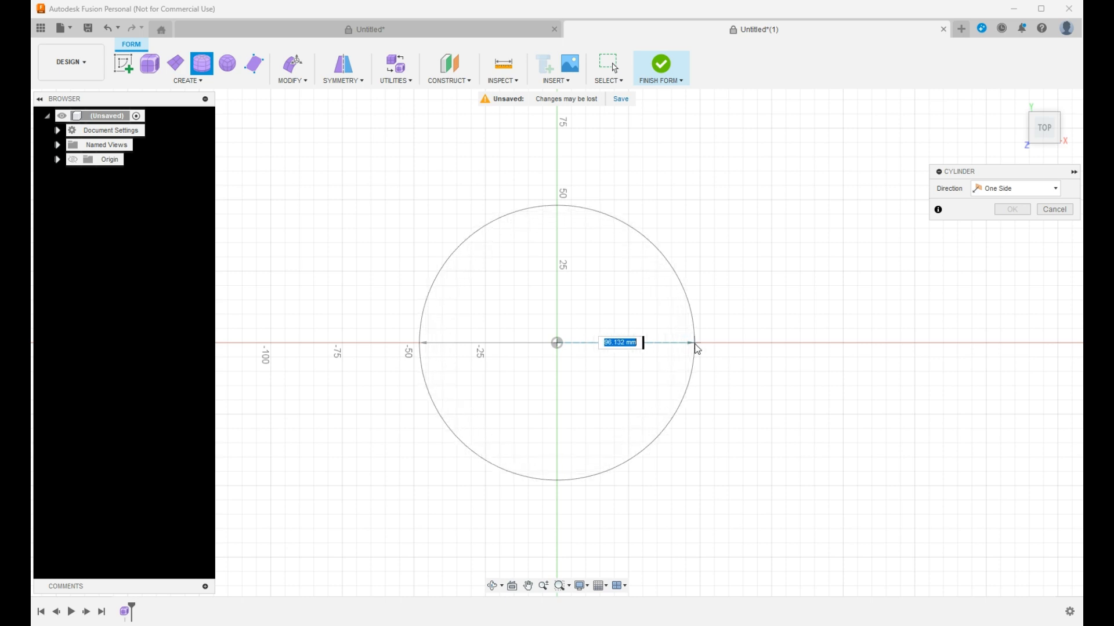
type("102")
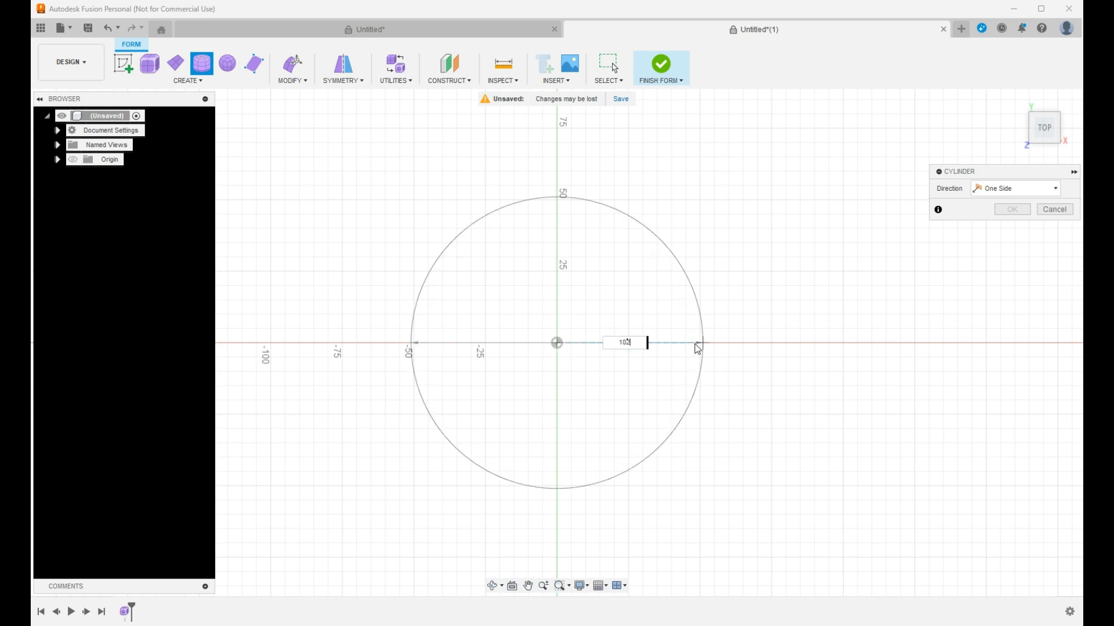
key("Return")
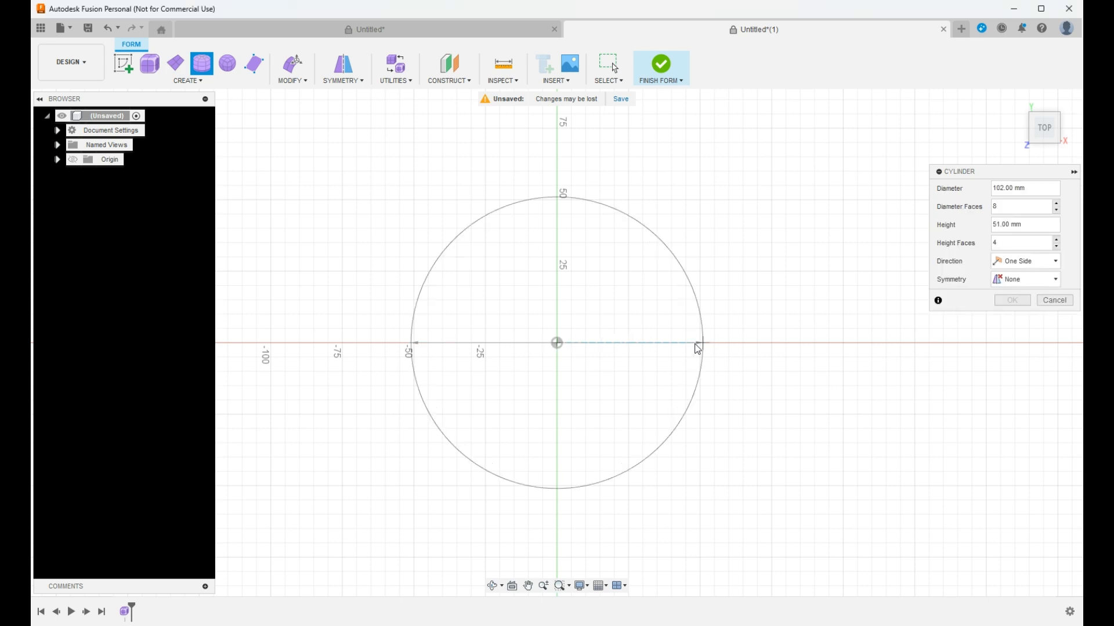
Set the form cylinder's height to 204 mm.
left_click(1020, 102)
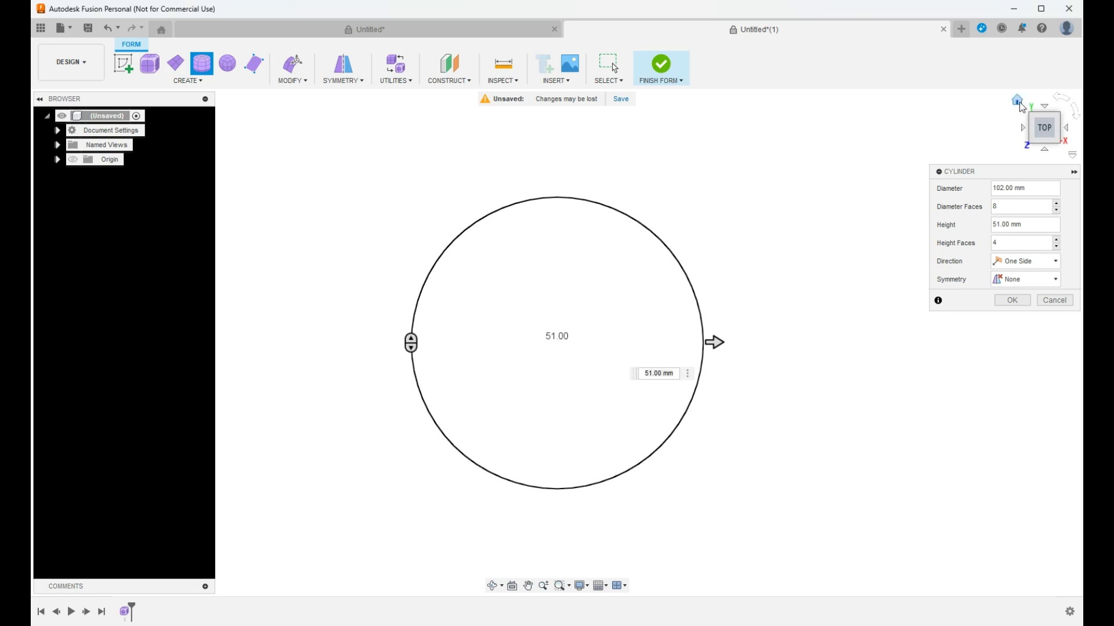
left_click(1020, 103)
left_click(1002, 225)
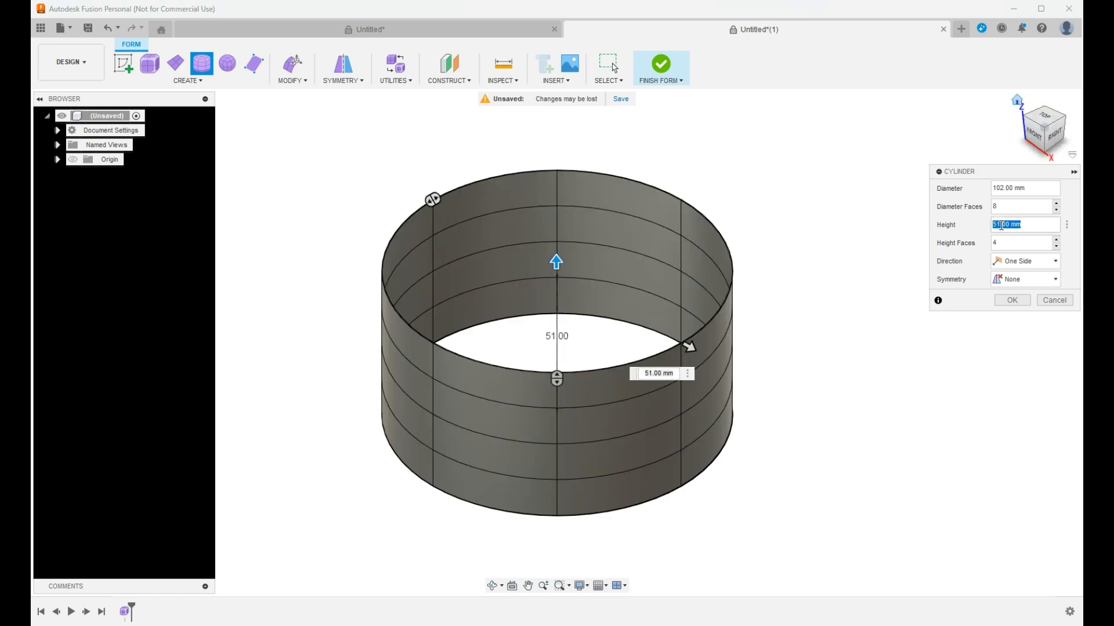
type("20")
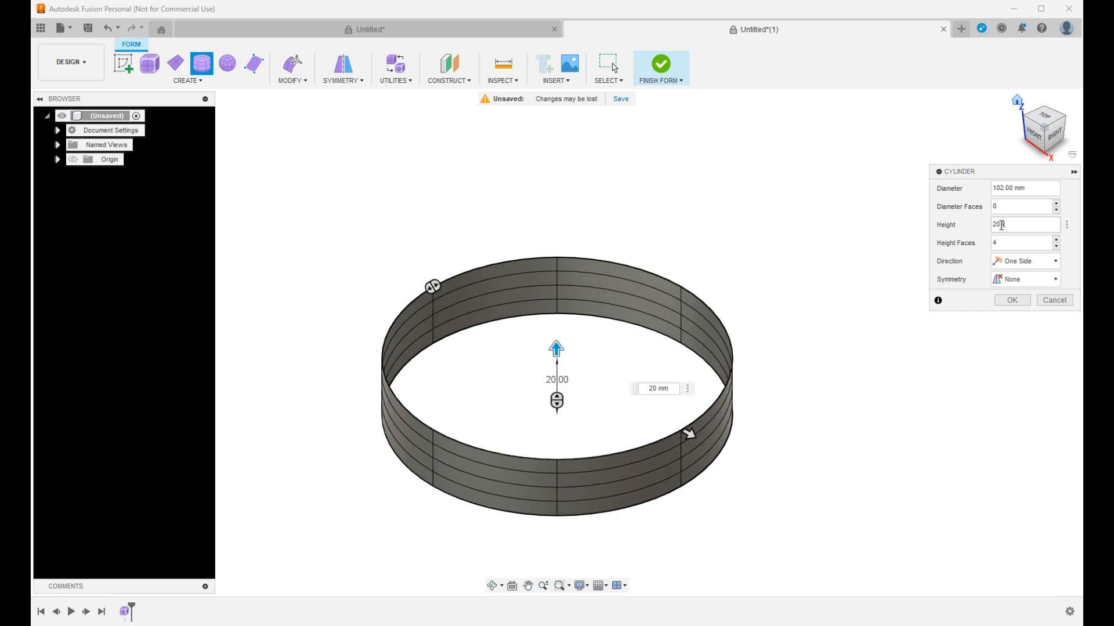
type("4")
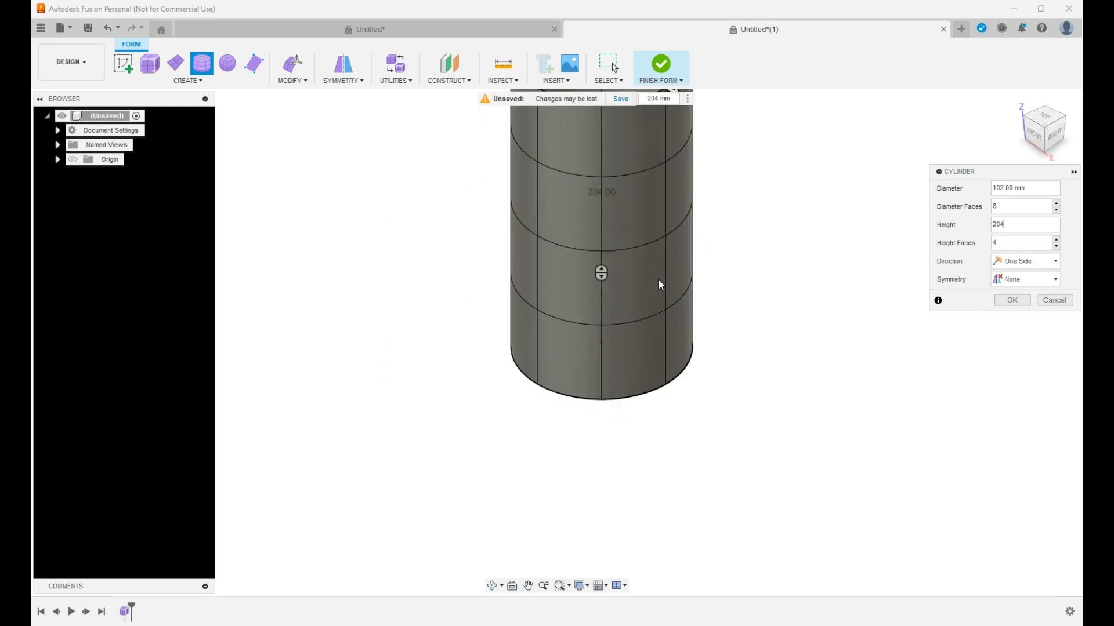
scroll(656, 272, "down", 3)
scroll(671, 119, "up", 3)
scroll(584, 246, "up", 4)
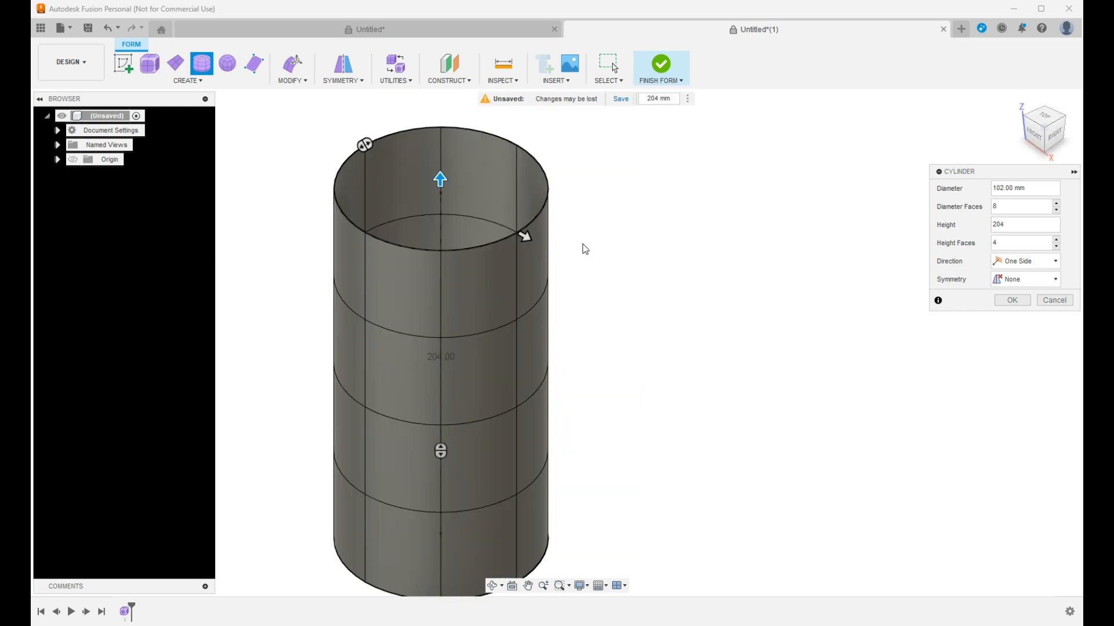
scroll(510, 284, "down", 4)
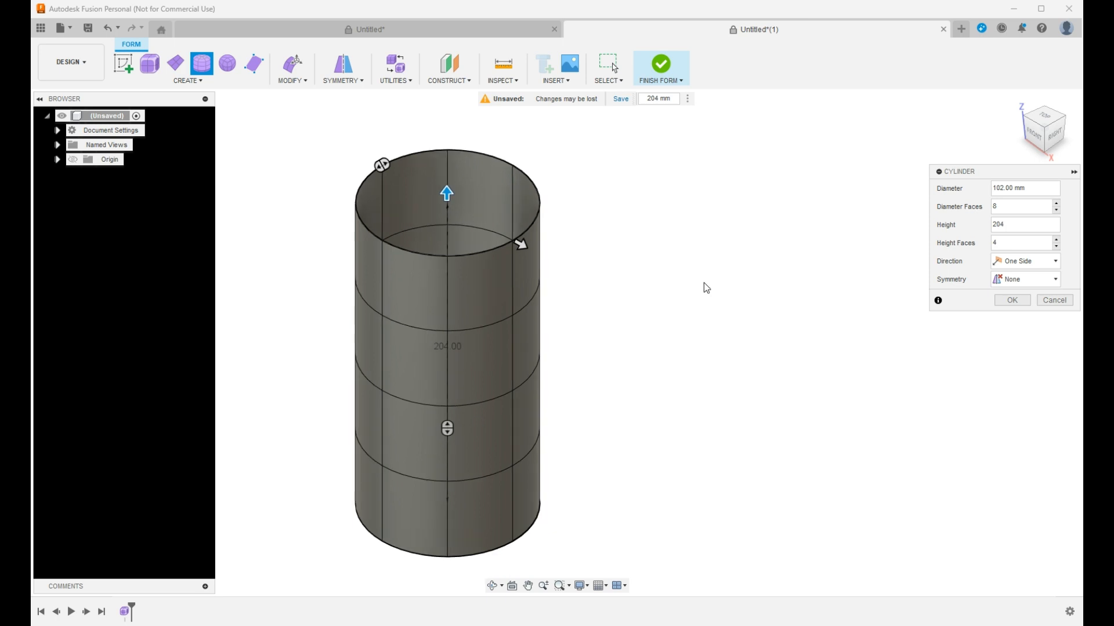
scroll(747, 196, "up", 1)
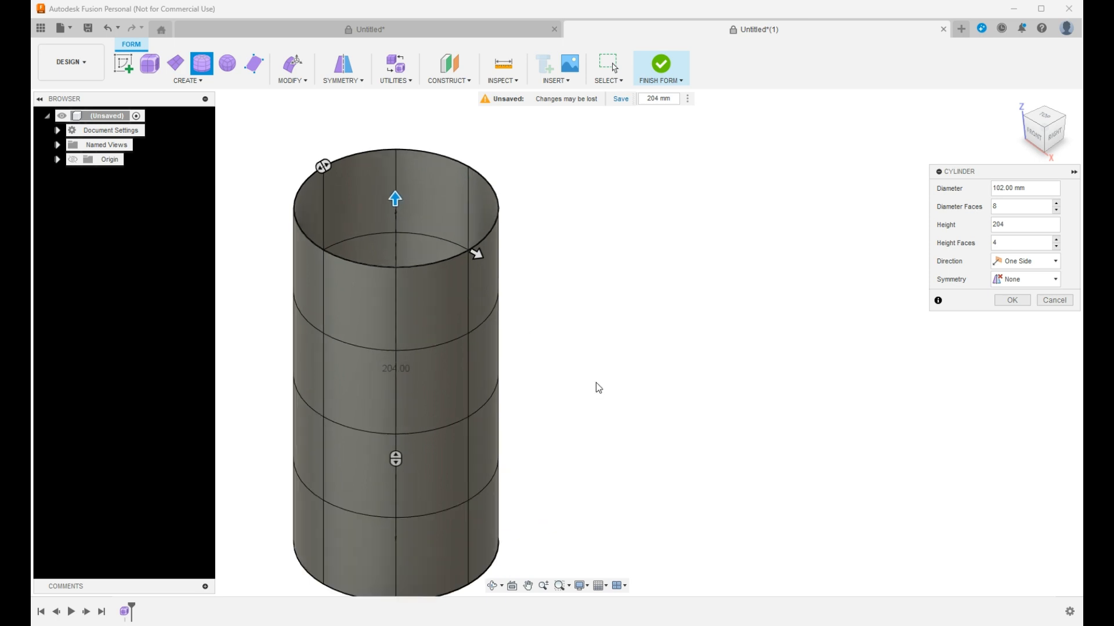
scroll(513, 380, "up", 3)
scroll(515, 380, "down", 3)
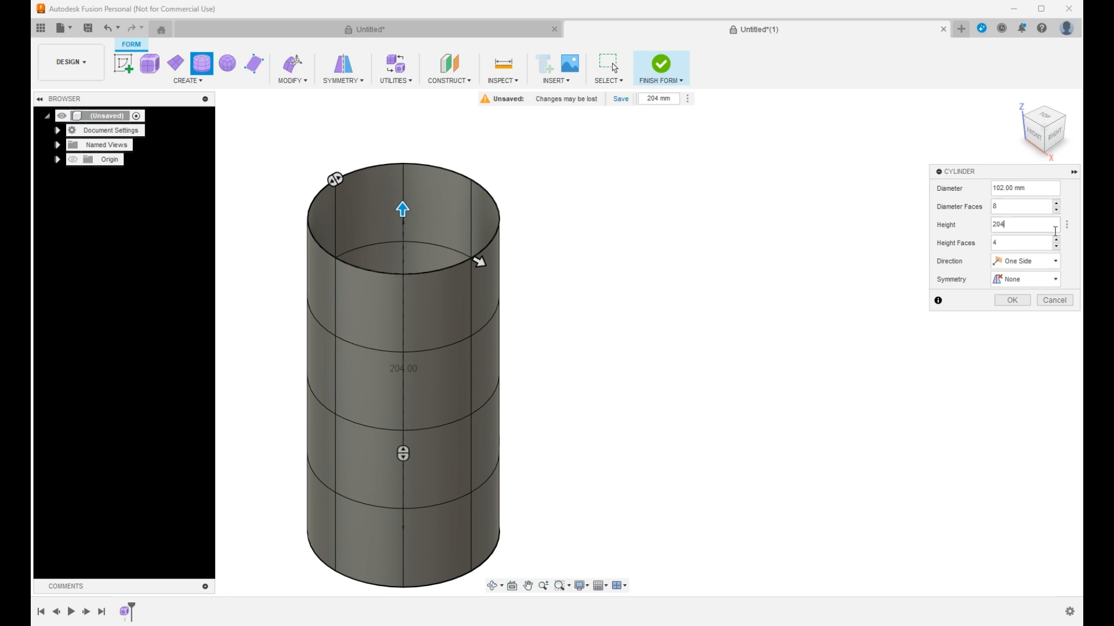
Divide the cylinder into 10 height faces and create it.
left_click(1056, 239)
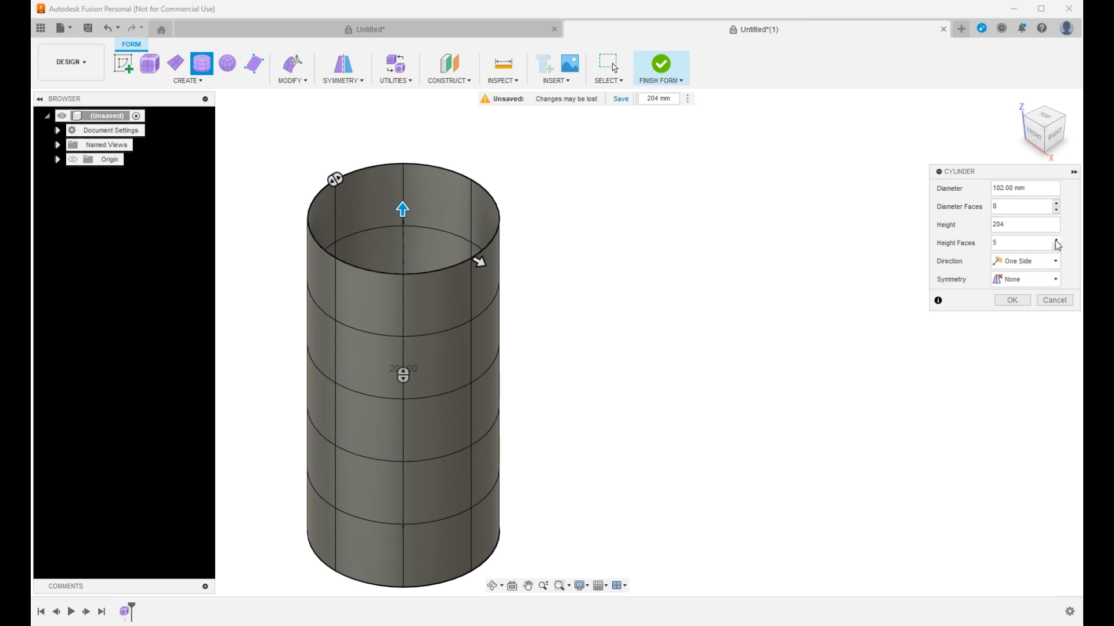
left_click(1055, 240)
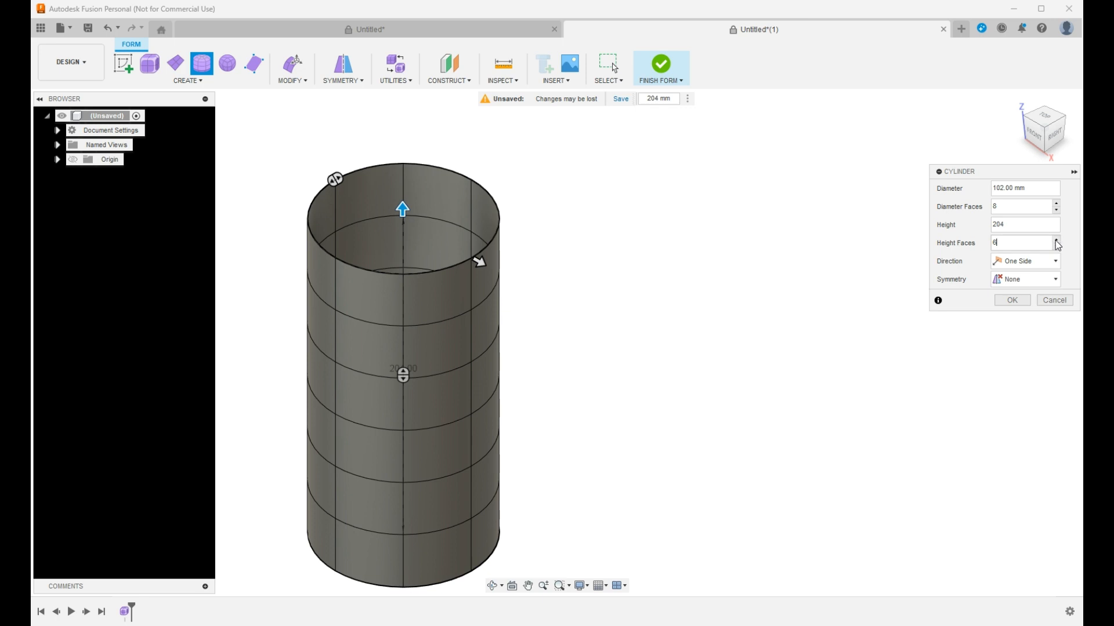
left_click(1055, 240)
left_click(1056, 239)
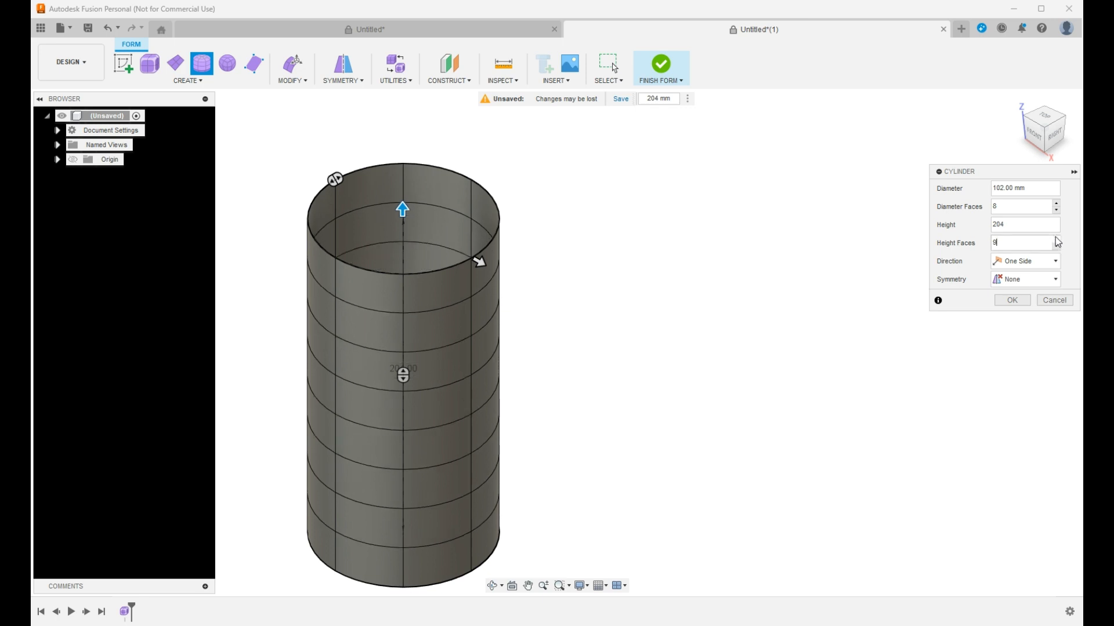
left_click(1055, 240)
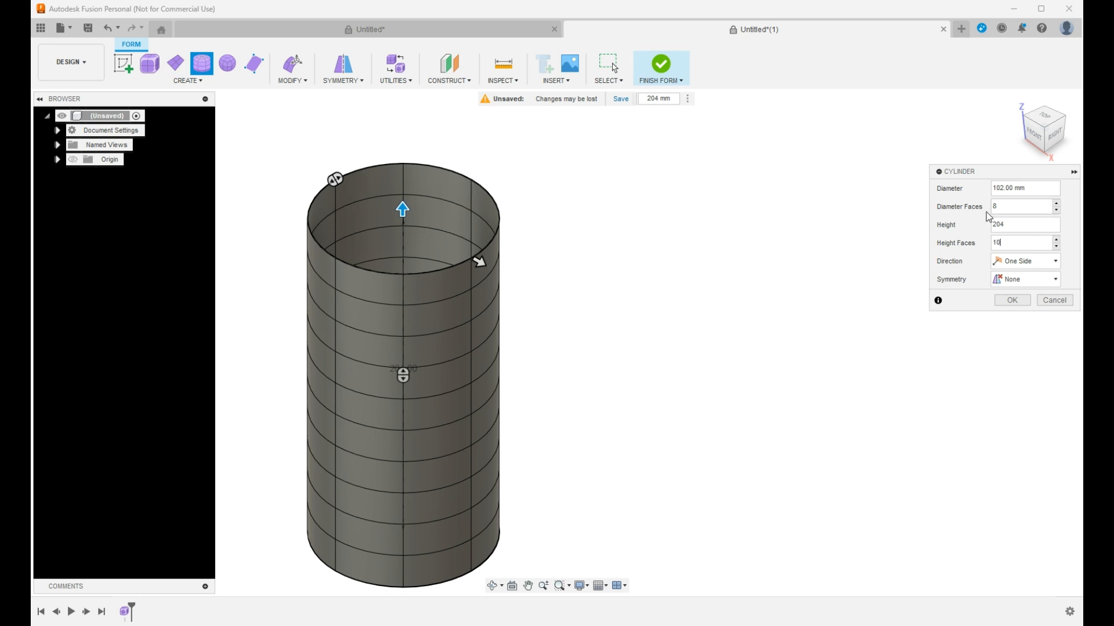
left_click(1015, 301)
From the front view, scale the cylinder's top edge loop uniformly to 0.5 with Edit Form.
scroll(714, 365, "down", 3)
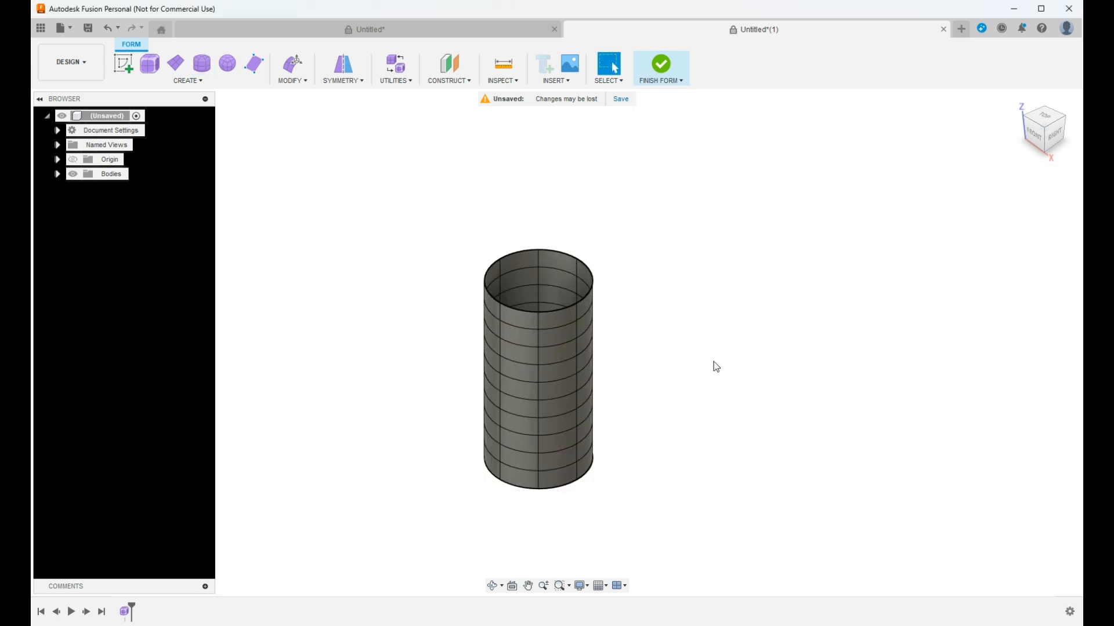
scroll(554, 493, "up", 4)
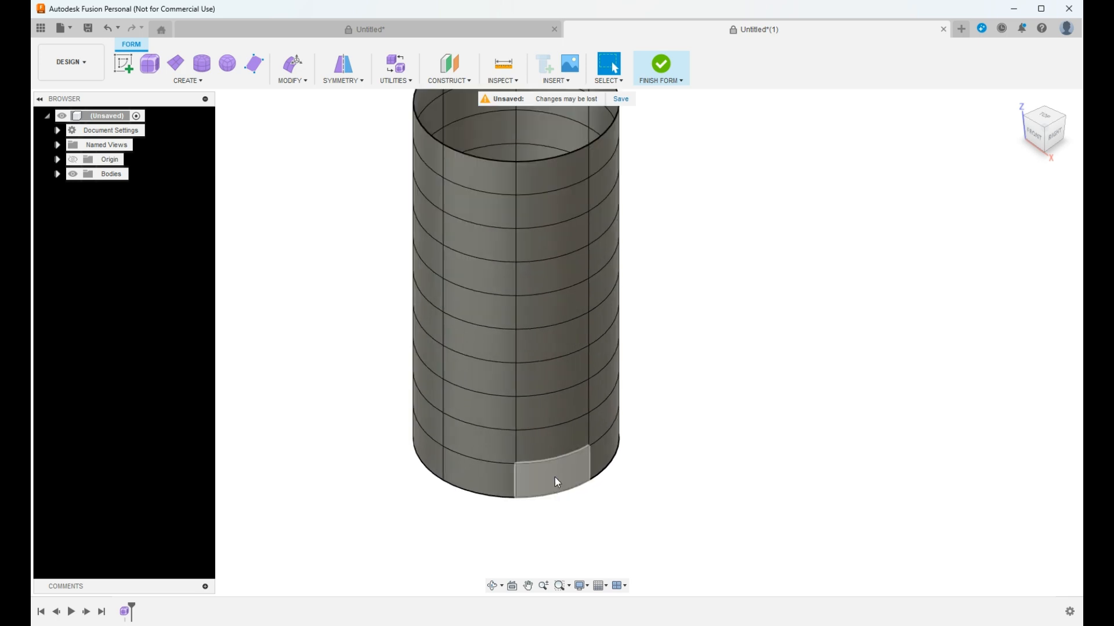
left_click(1036, 137)
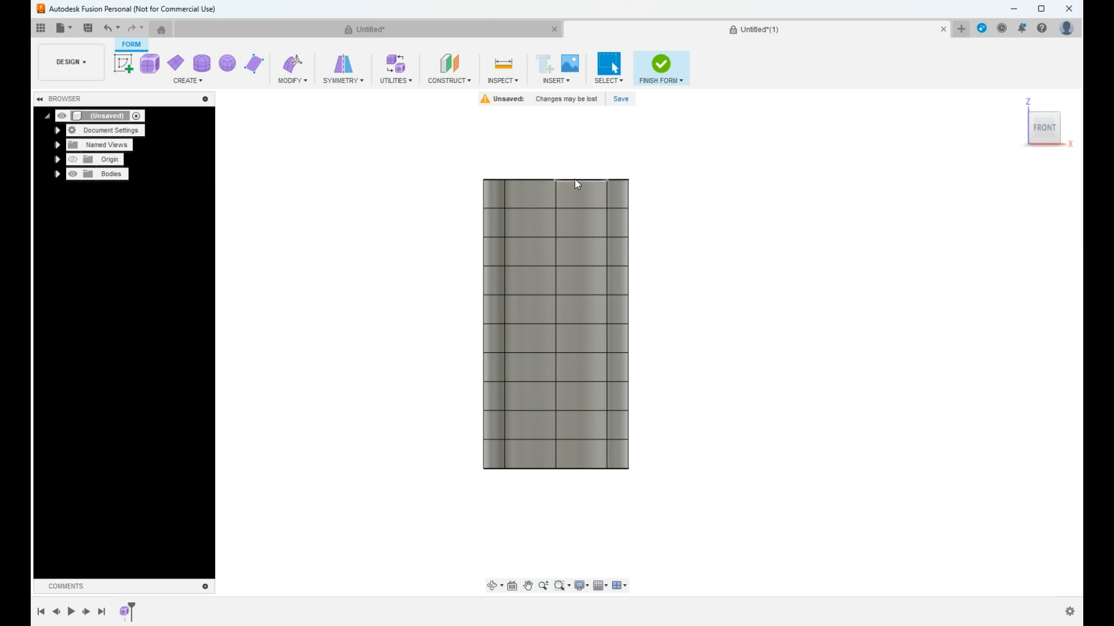
double_click(577, 181)
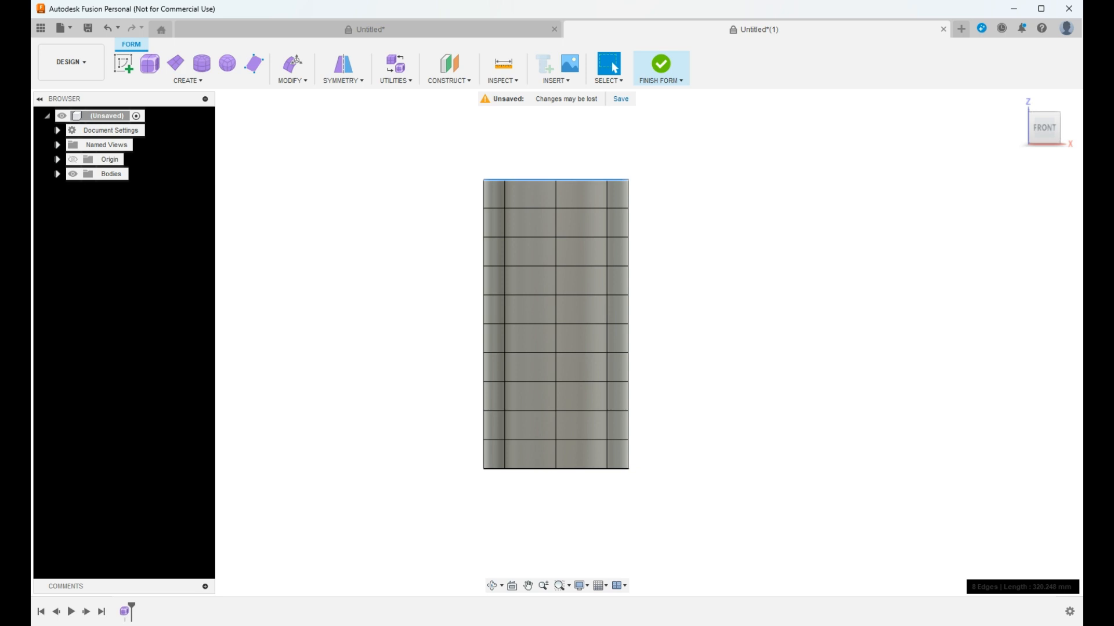
key("e")
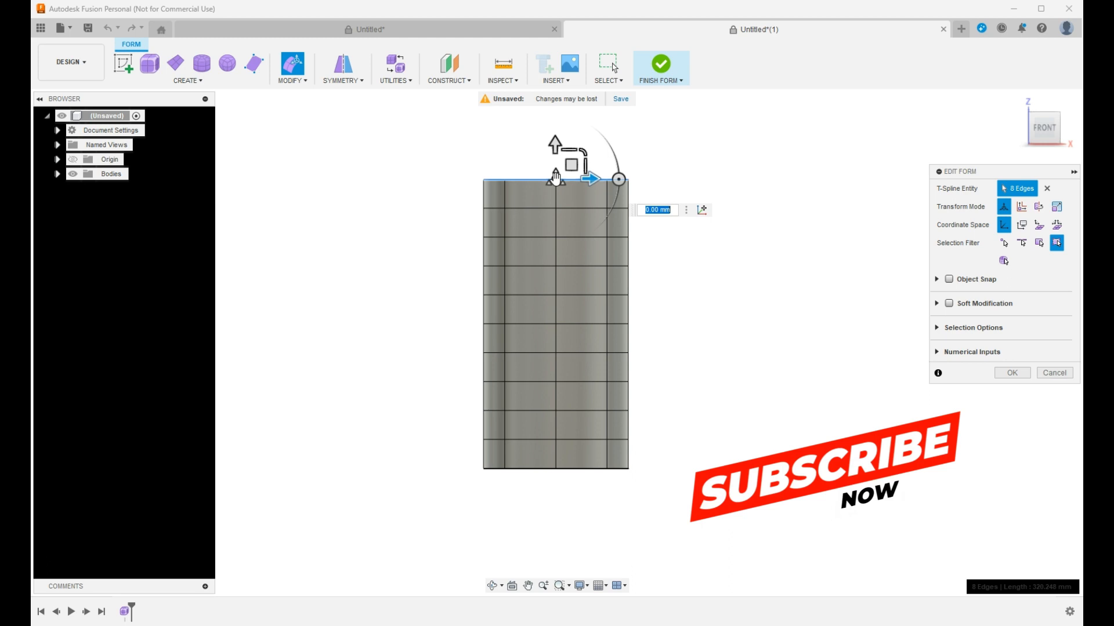
left_click_drag(556, 178, 579, 198)
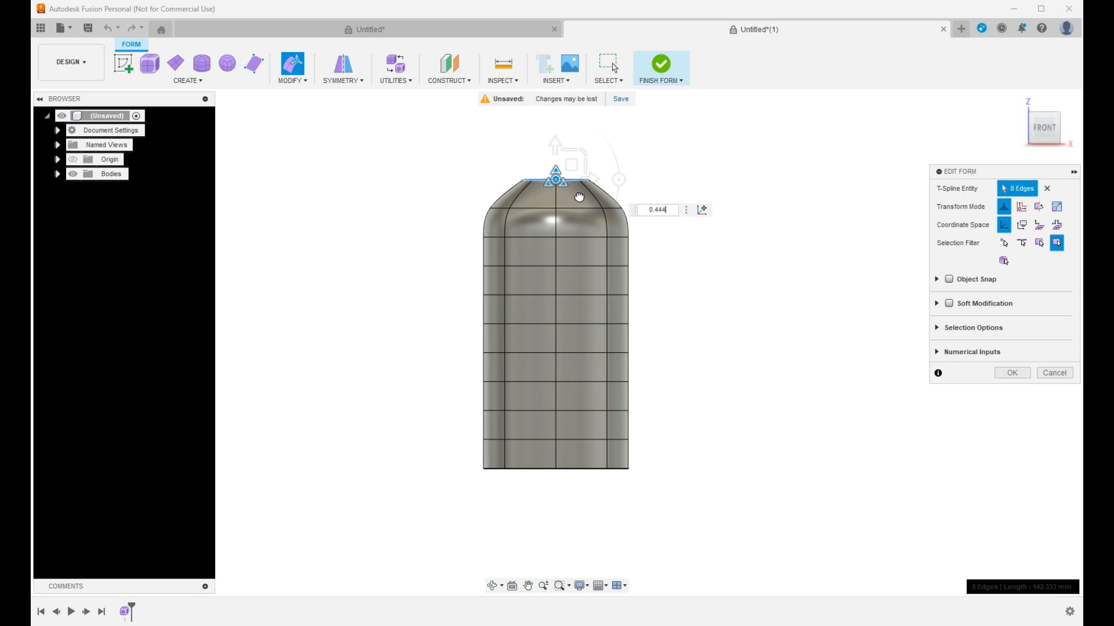
left_click_drag(579, 198, 579, 198)
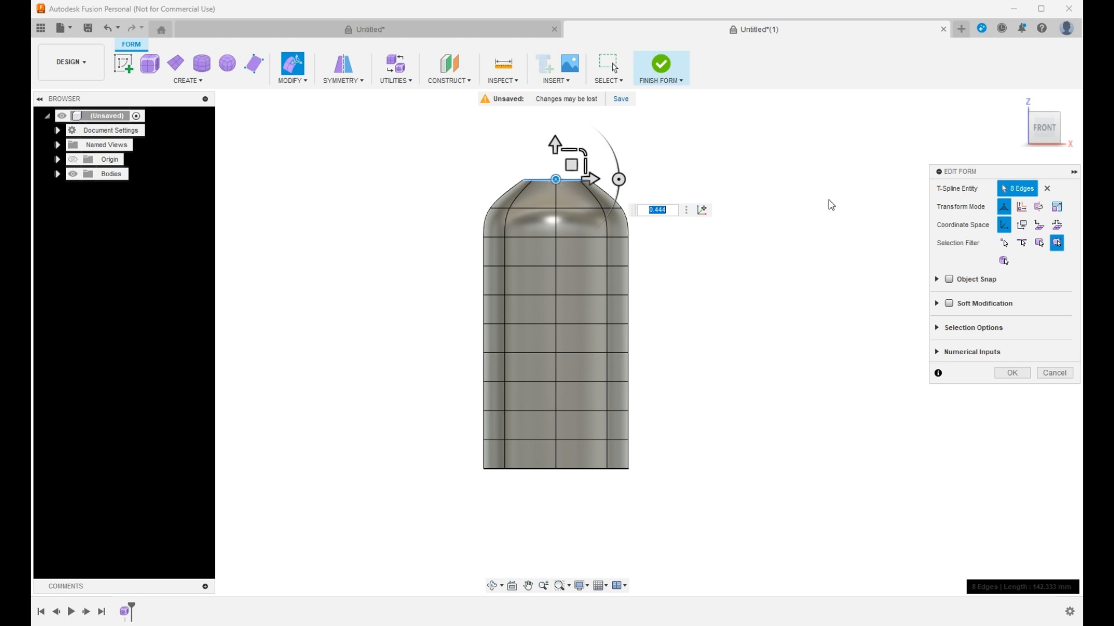
type("1")
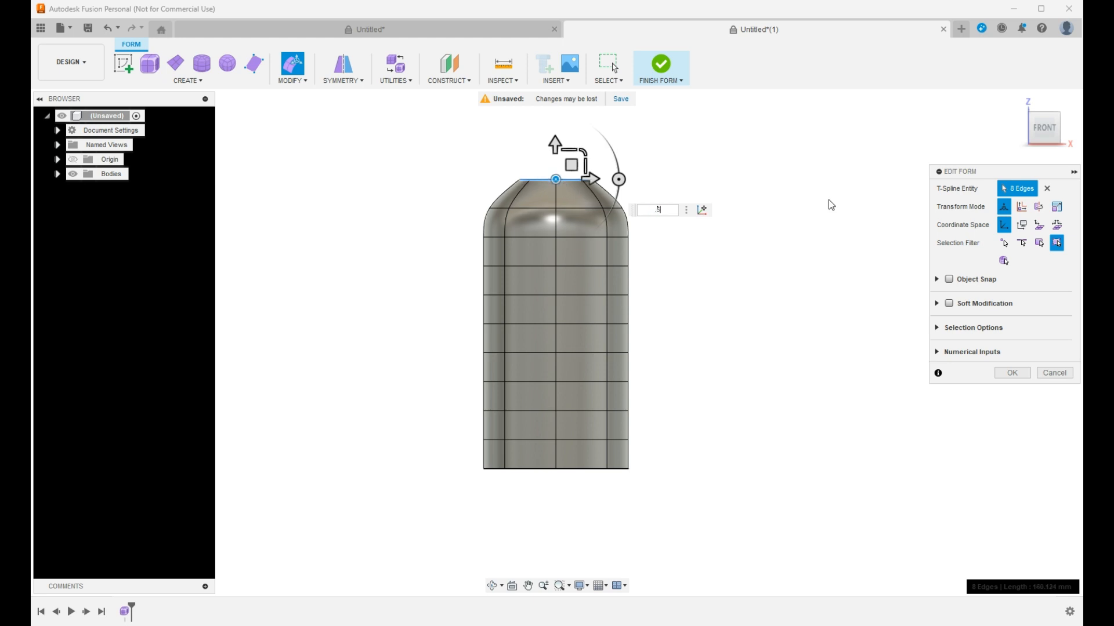
key("Return")
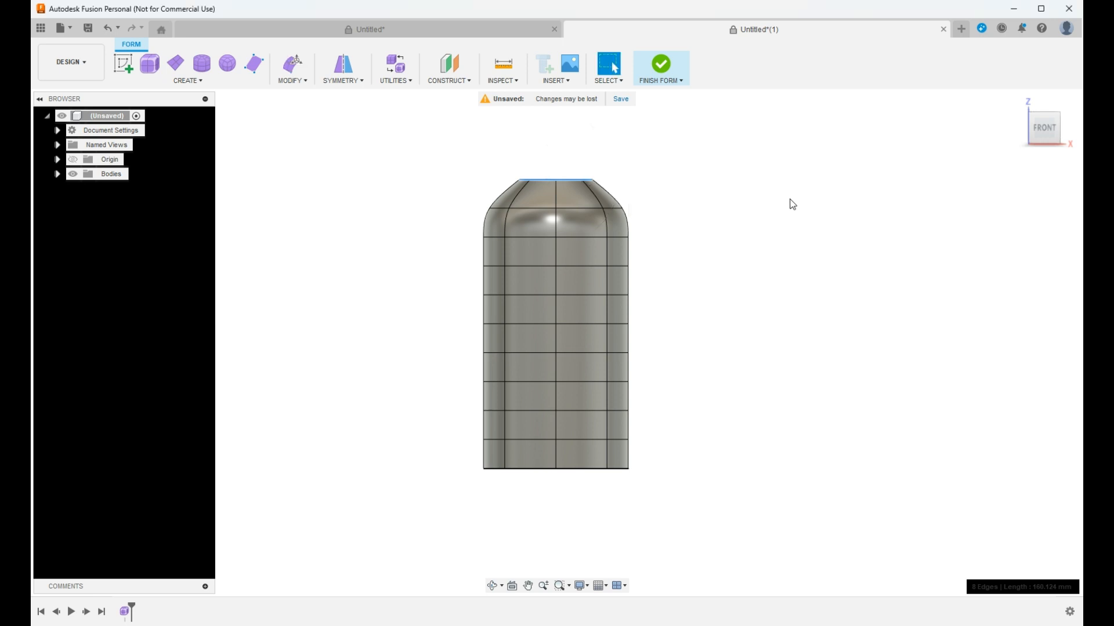
Scale the second edge loop from the top uniformly to about 0.5 to form the neck.
double_click(569, 208)
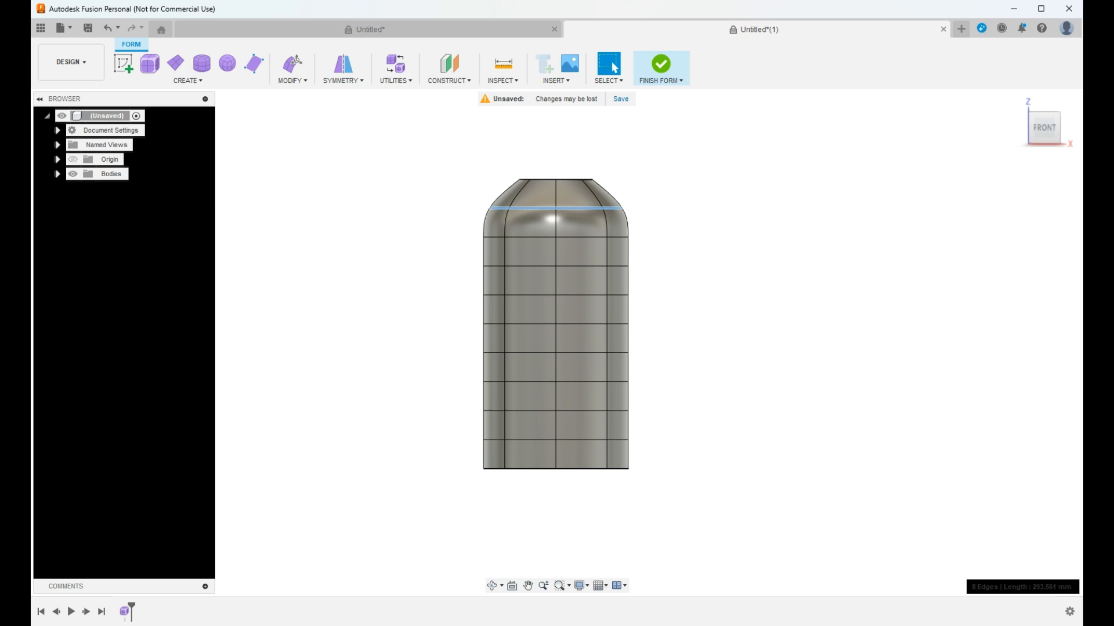
key("m")
left_click_drag(590, 195, 529, 247)
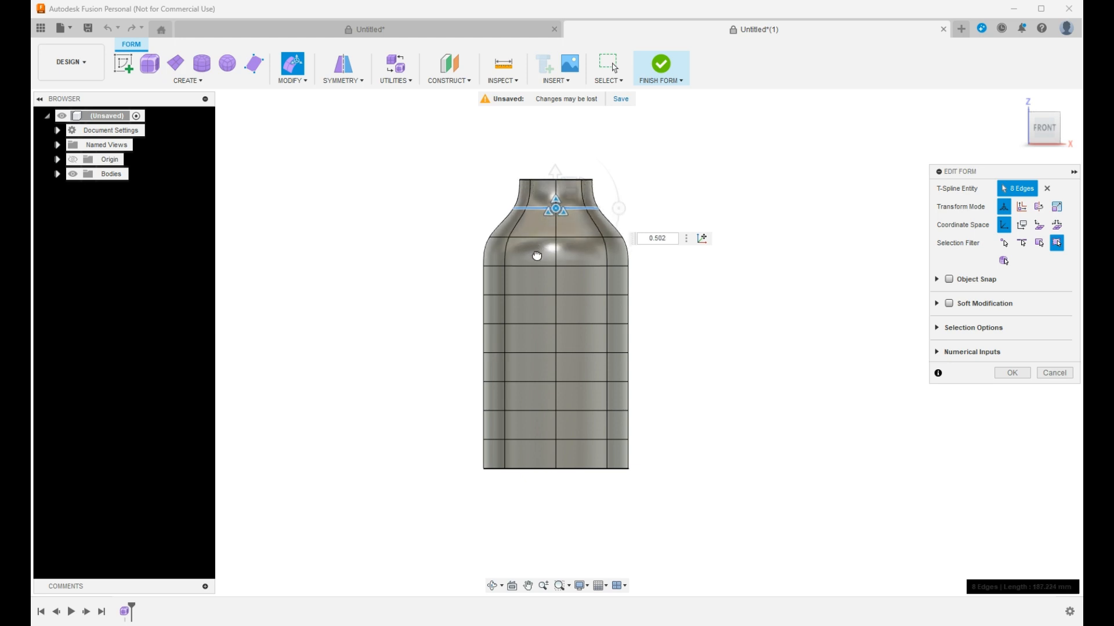
left_click_drag(537, 256, 539, 254)
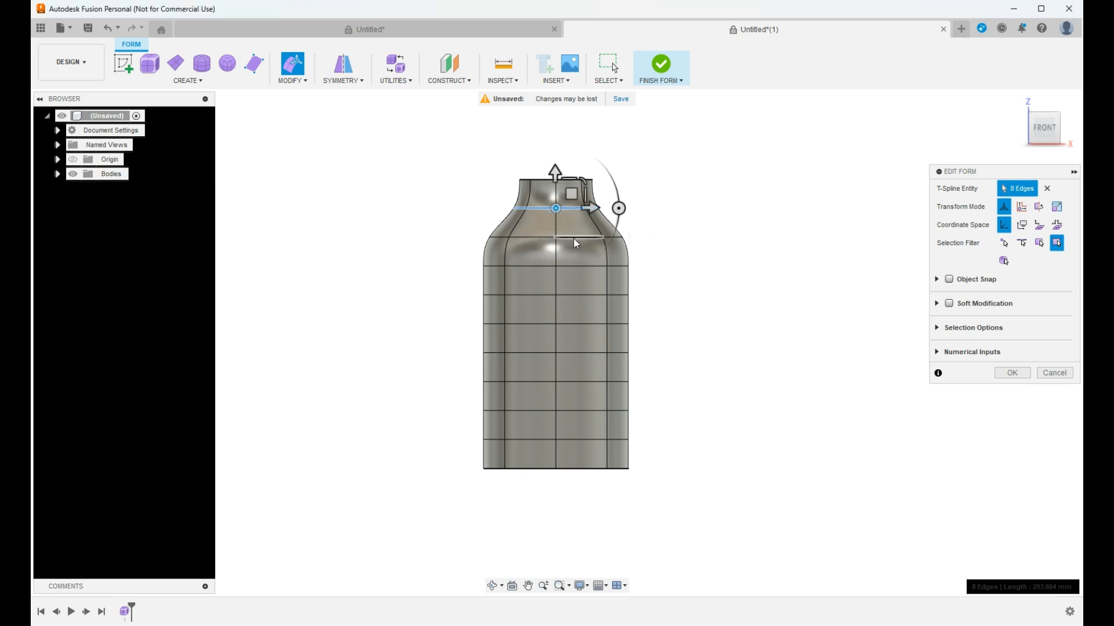
Scale the third edge loop from the top uniformly to about 0.65 and the fourth to about 0.96.
double_click(557, 237)
type("0.85")
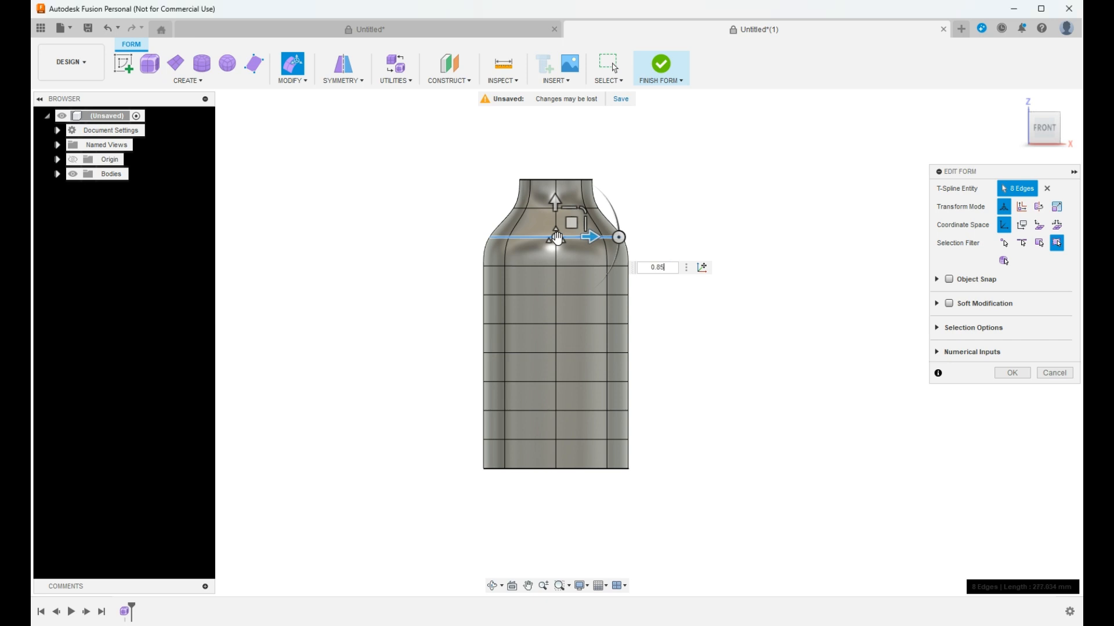
left_click_drag(557, 237, 549, 250)
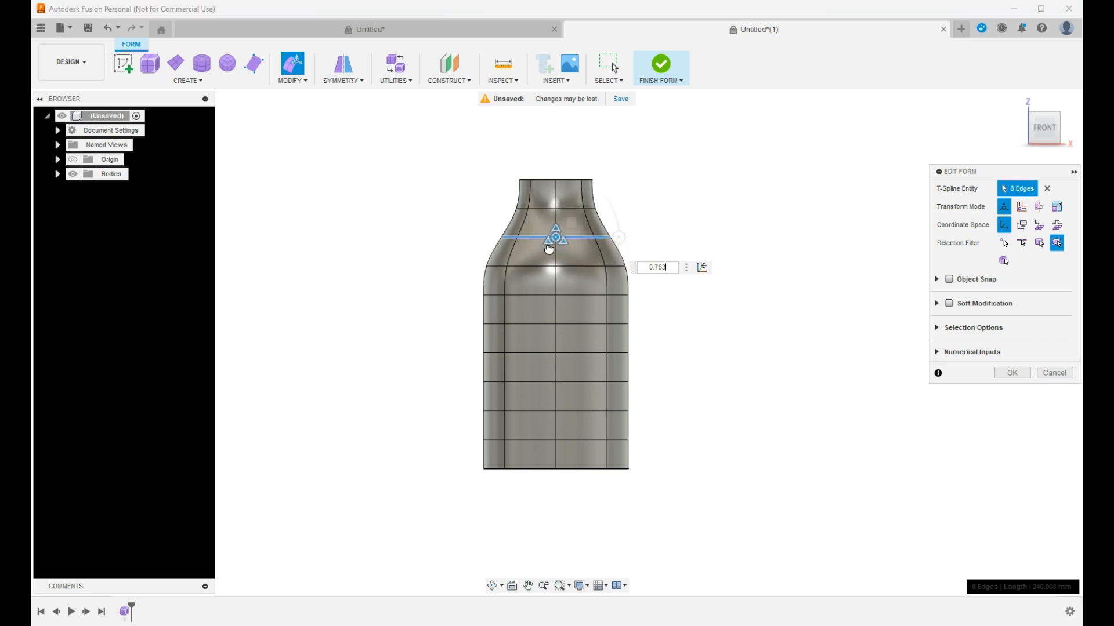
left_click_drag(549, 249, 545, 262)
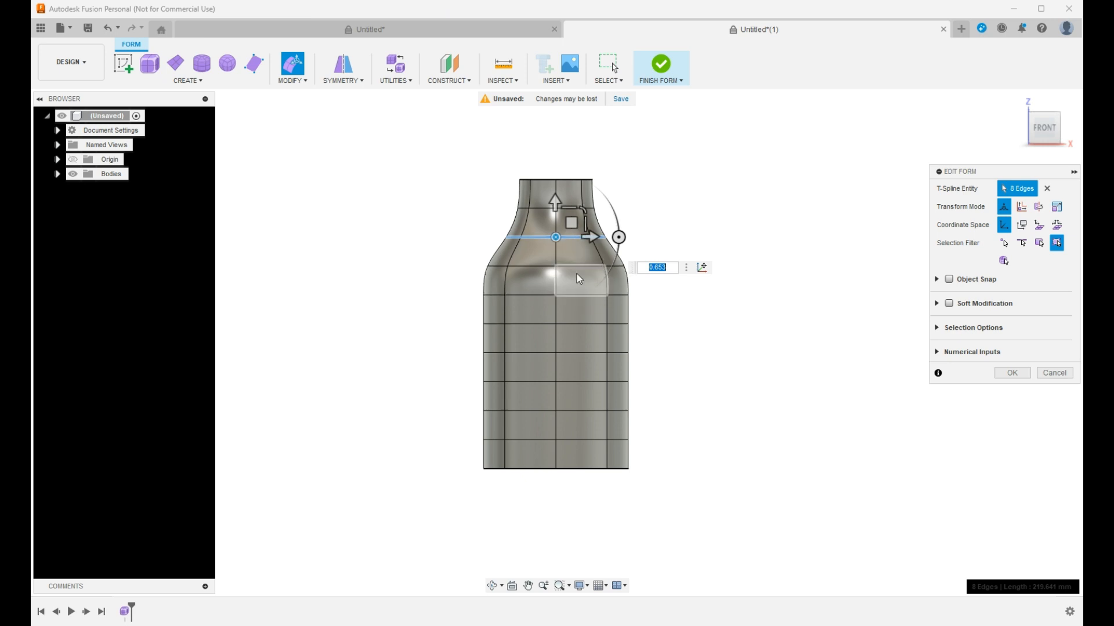
key("Return")
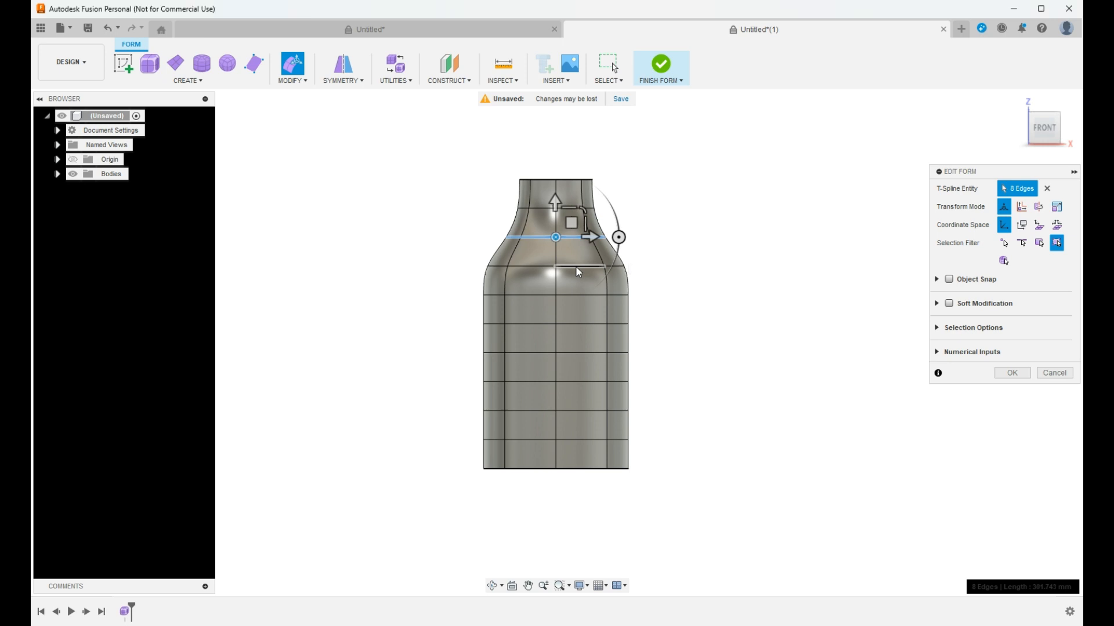
double_click(579, 266)
left_click_drag(555, 267, 556, 271)
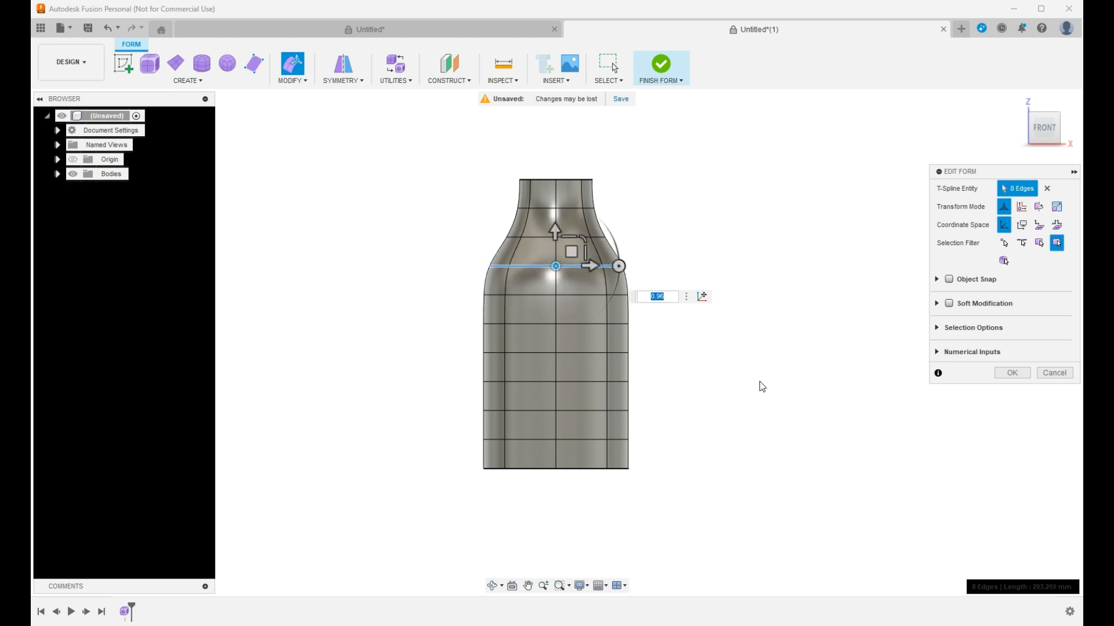
Finish the form and construct an offset plane at 0 mm from the XY plane at the bottle's base.
left_click(670, 64)
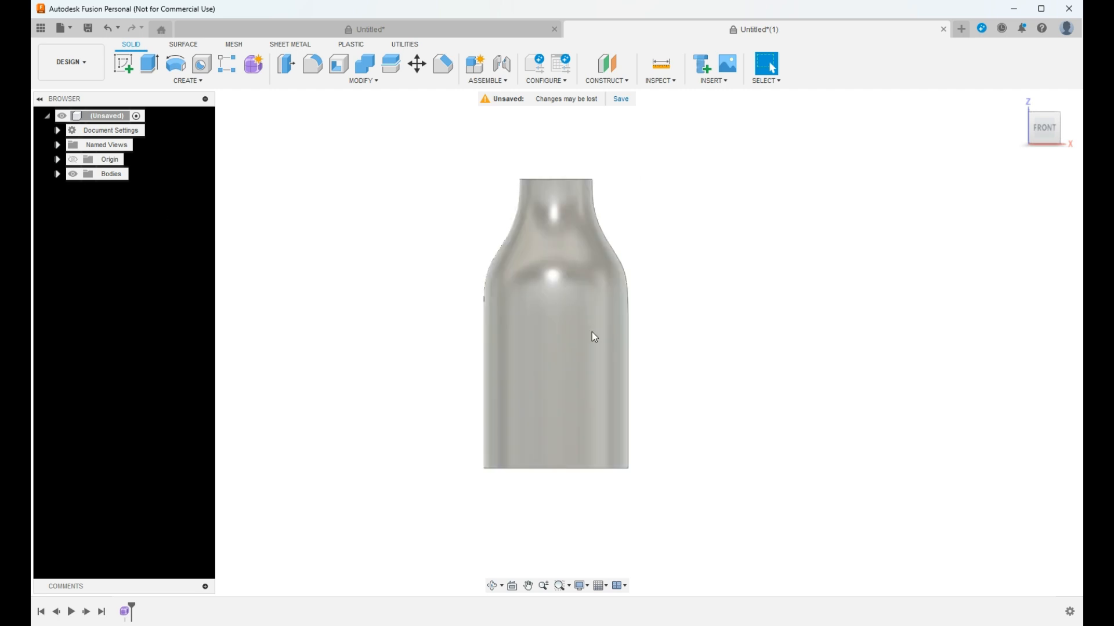
scroll(545, 203, "down", 1)
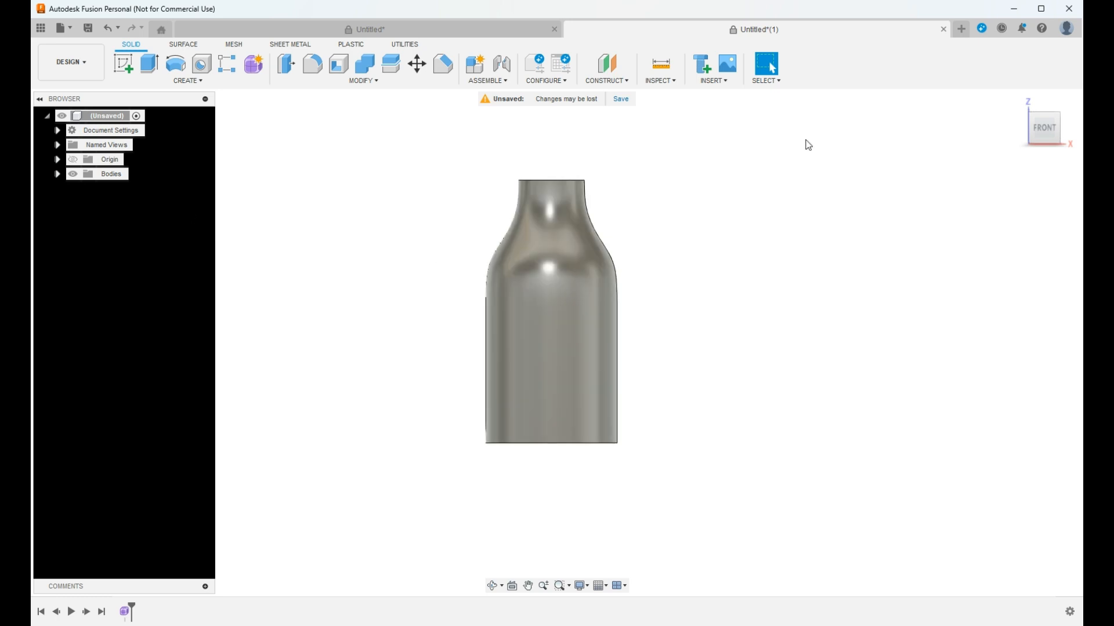
left_click(609, 84)
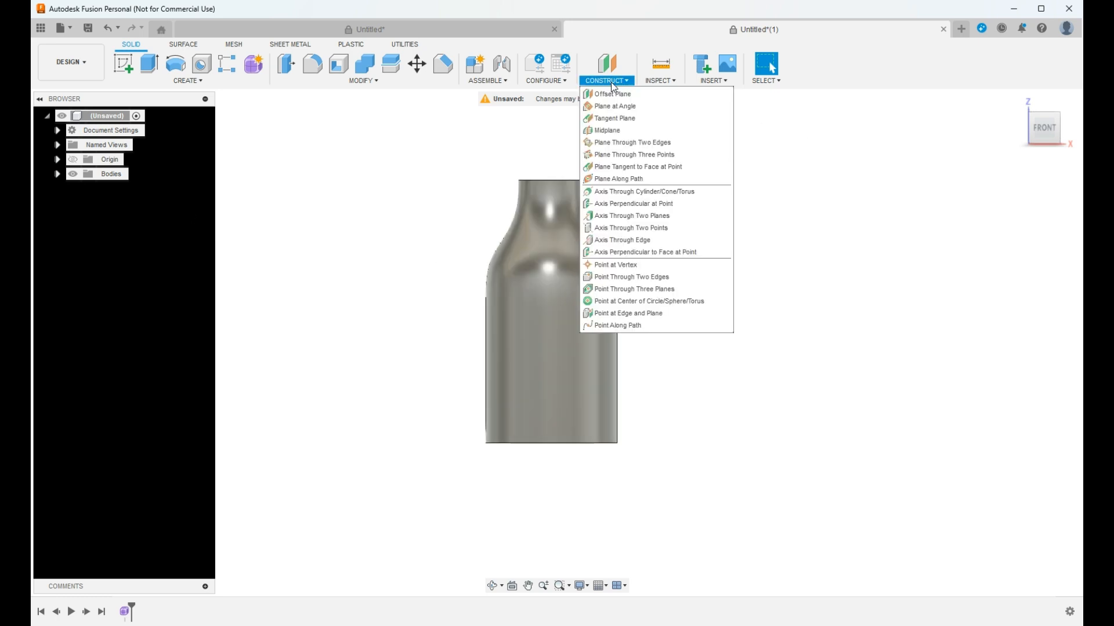
left_click(622, 96)
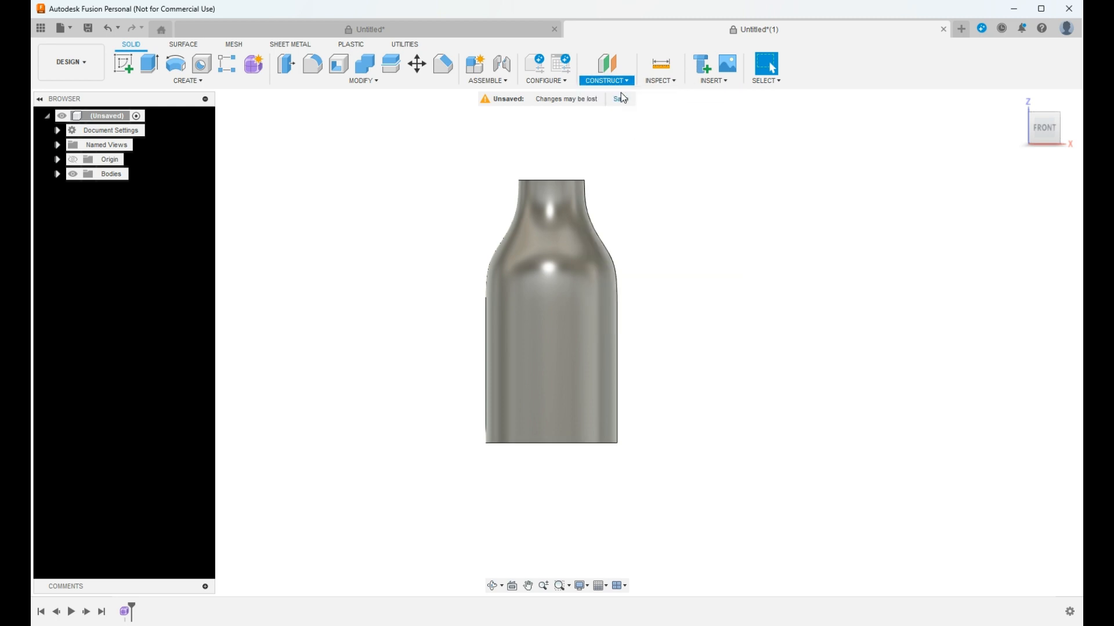
left_click(583, 444)
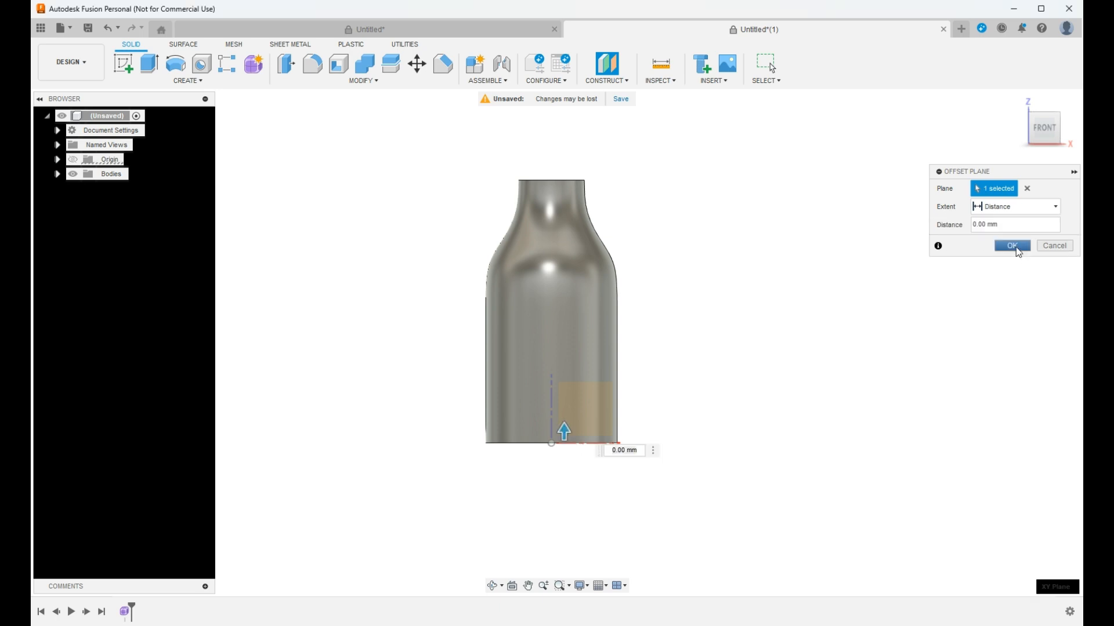
left_click(1013, 246)
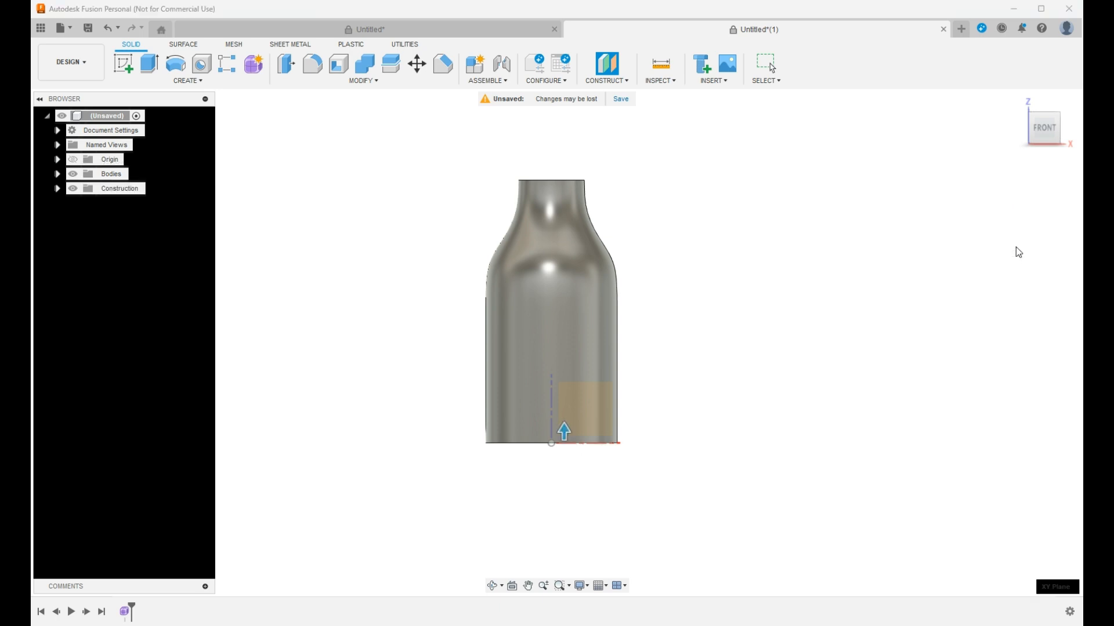
Construct a second offset plane 204 mm above the base plane, level with the bottle's mouth.
left_click(618, 71)
left_click(622, 80)
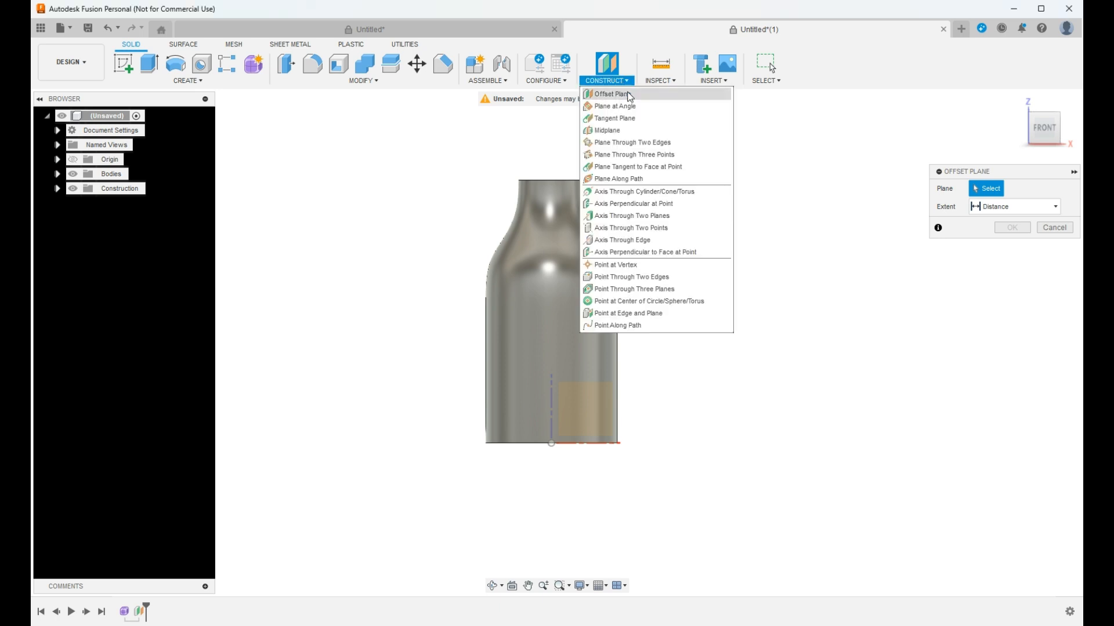
left_click(626, 95)
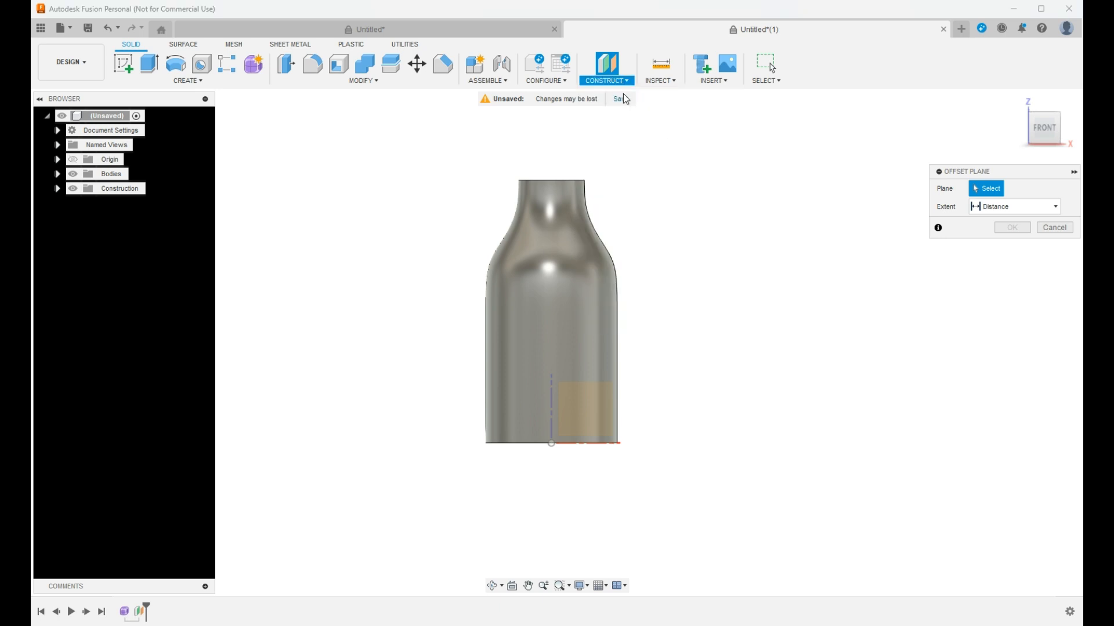
left_click(569, 444)
left_click_drag(568, 432, 578, 176)
scroll(557, 197, "up", 5)
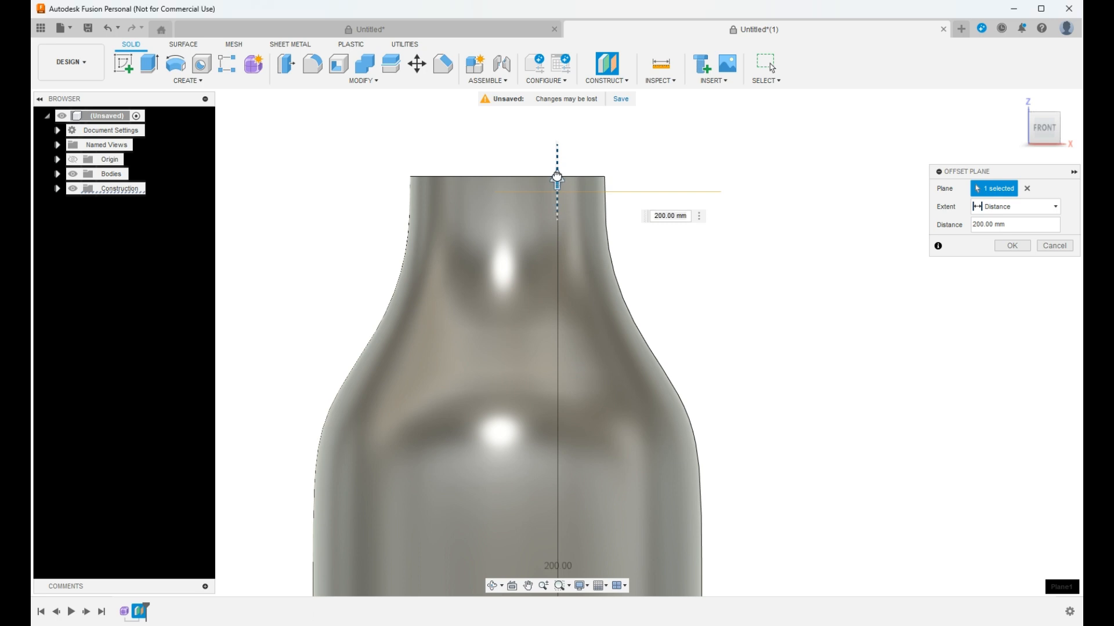
left_click_drag(557, 179, 559, 157)
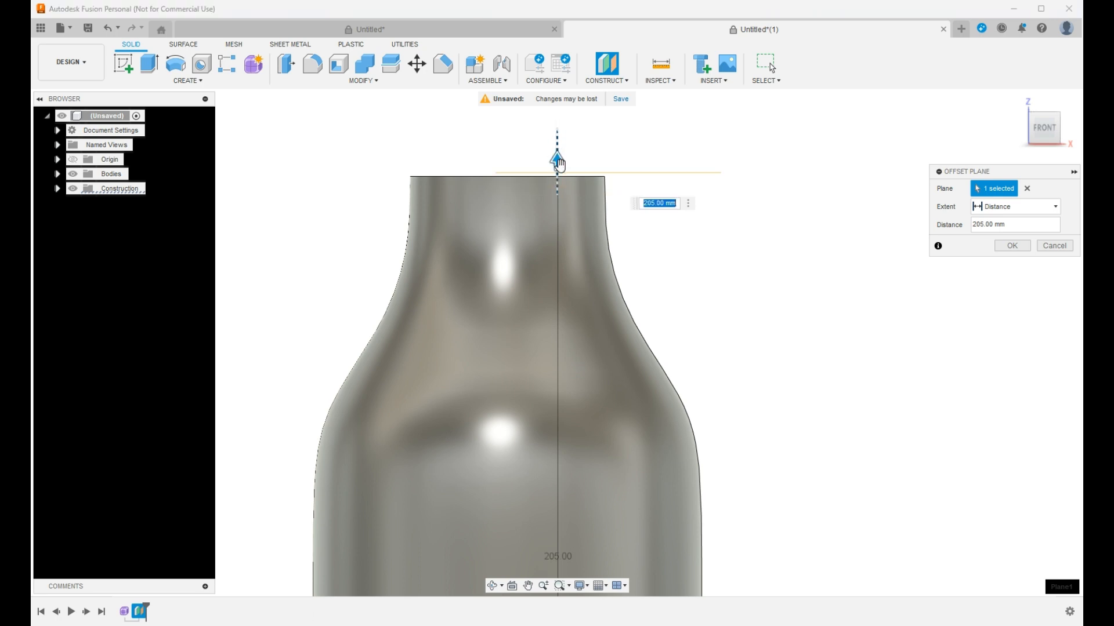
left_click(663, 204)
type("4")
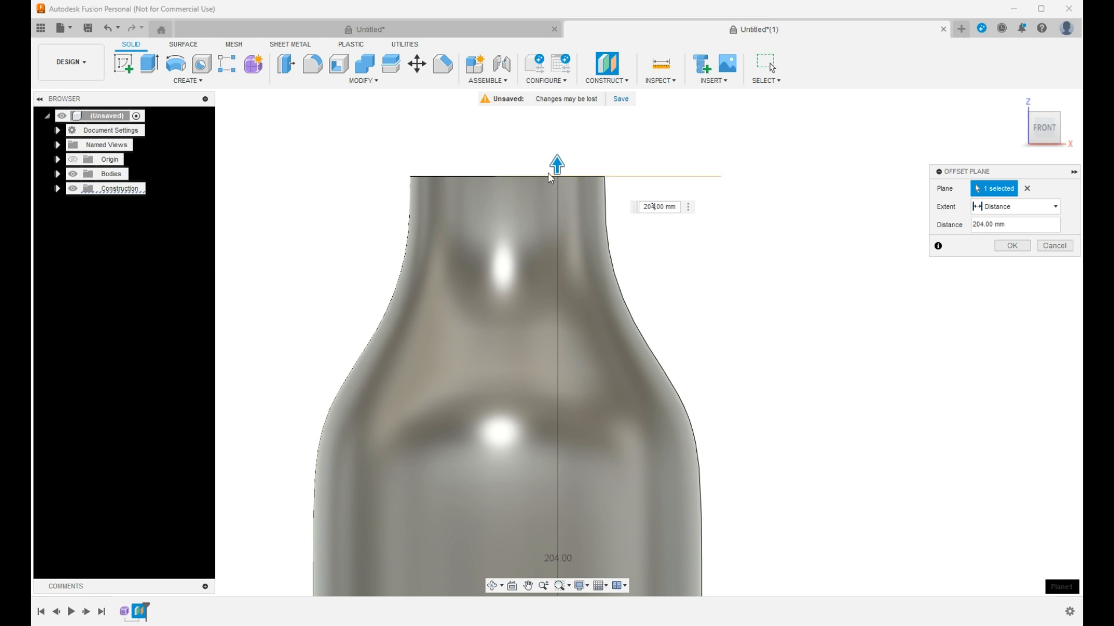
scroll(675, 189, "down", 1)
left_click(1012, 246)
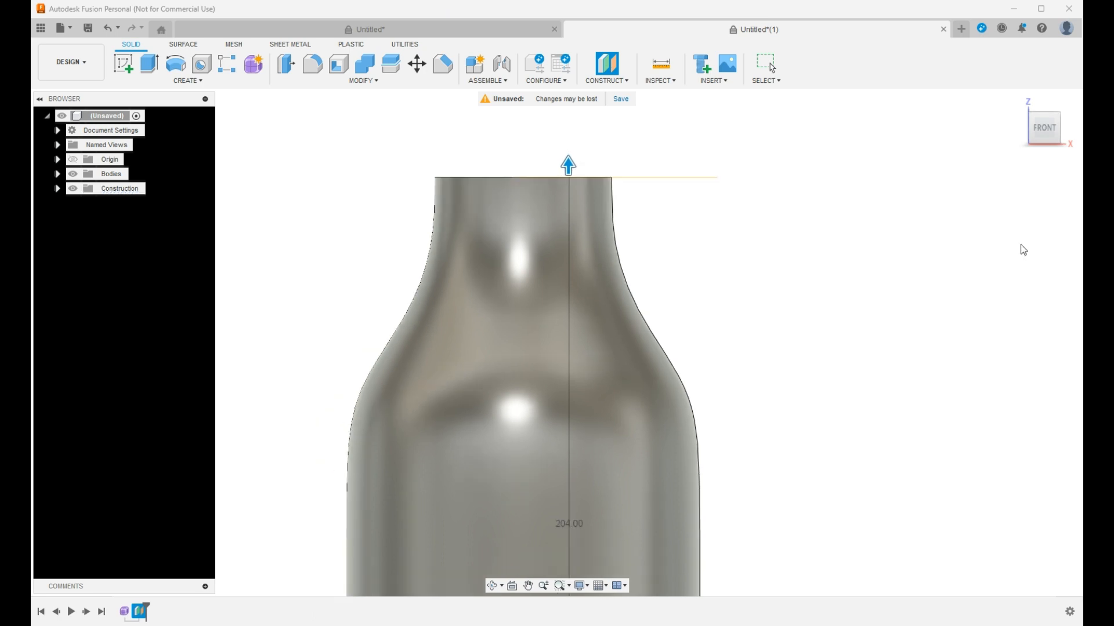
Start a Boundary Fill with the mouth plane, the bottle's surface body and the plane at its base as tools.
scroll(568, 252, "down", 5)
scroll(592, 446, "up", 2)
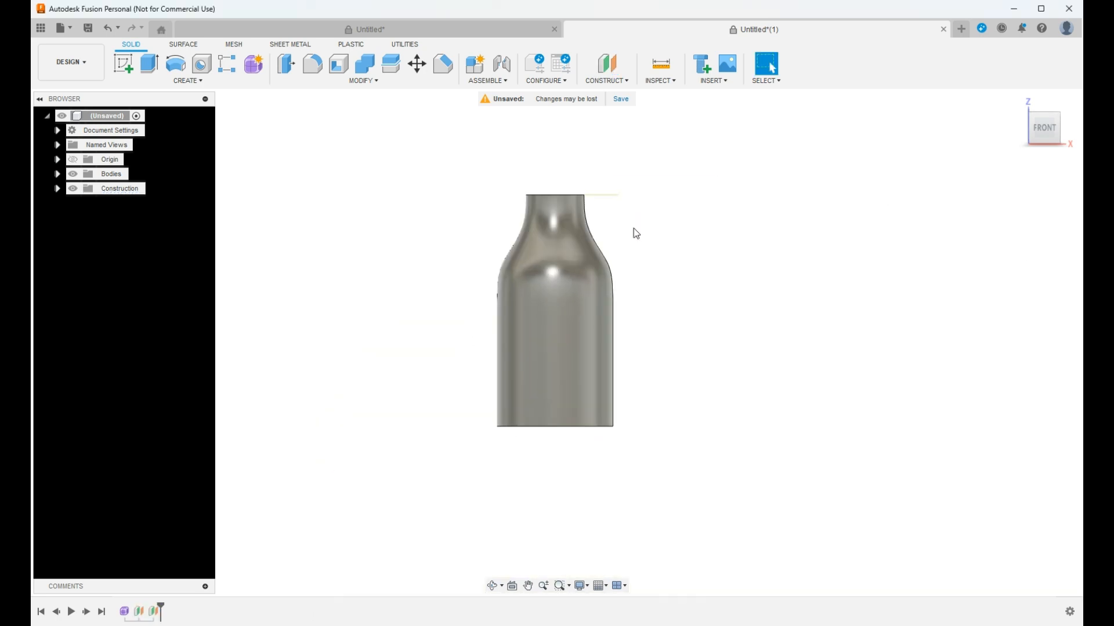
scroll(561, 246, "up", 1)
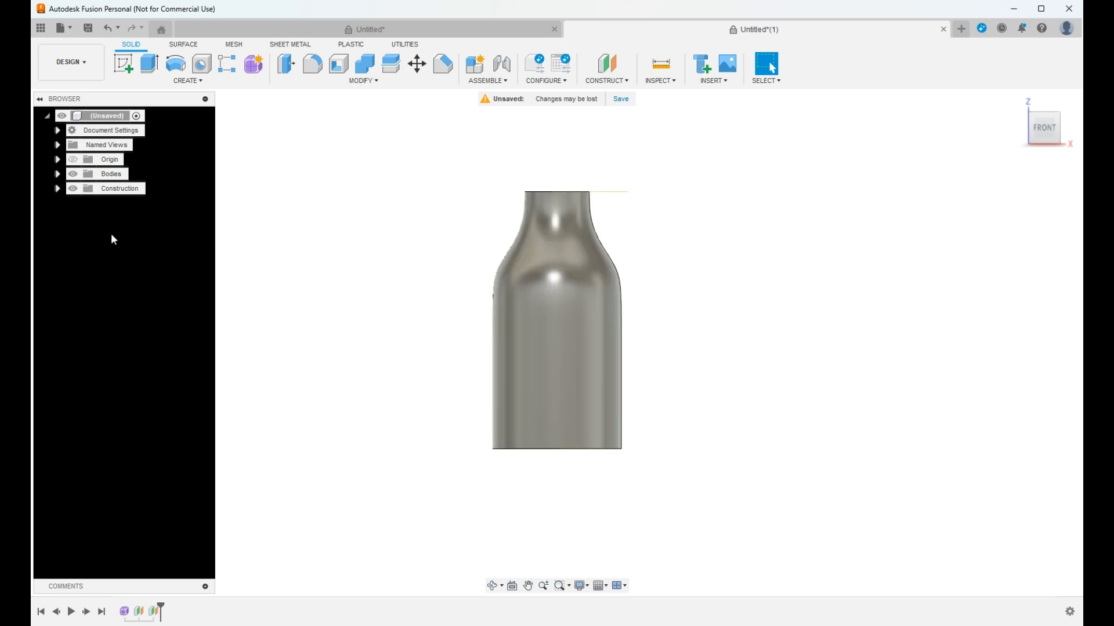
left_click(186, 81)
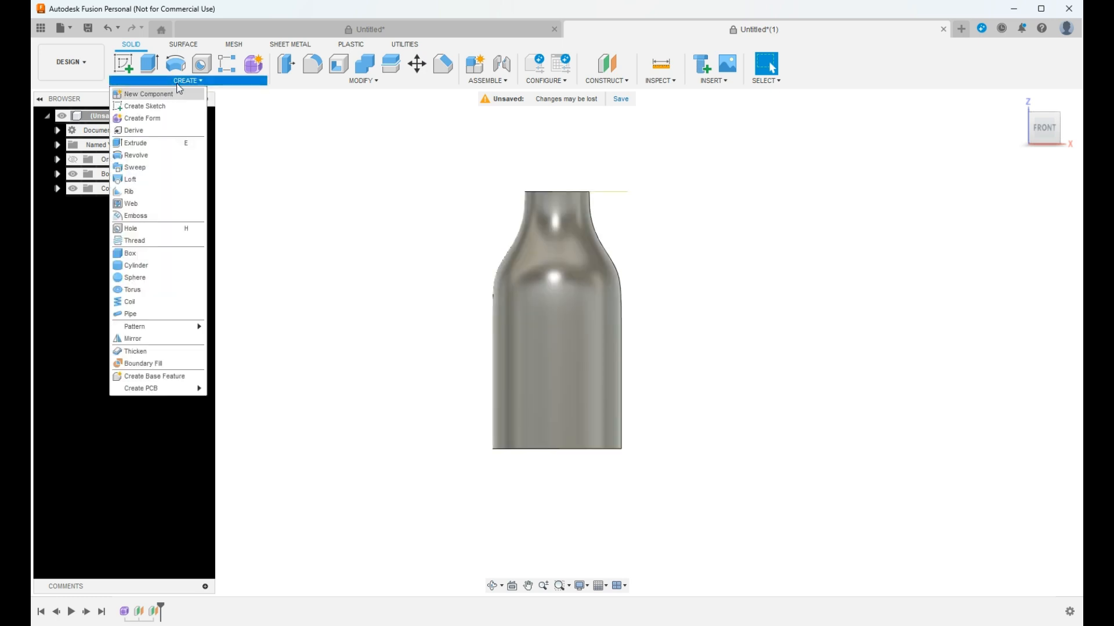
left_click(180, 363)
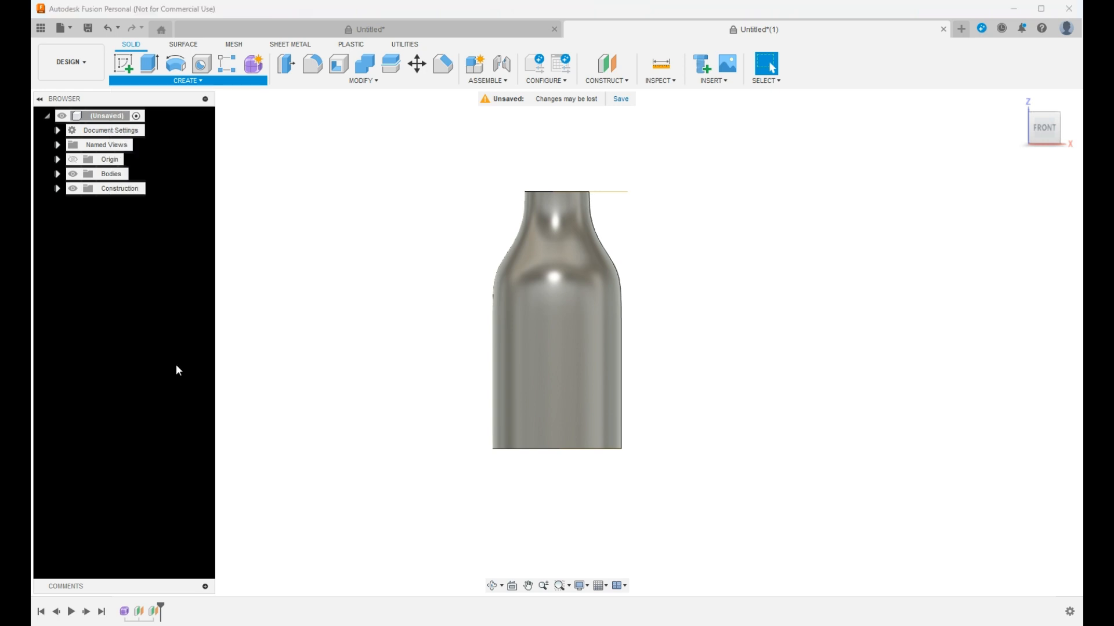
left_click(1042, 120)
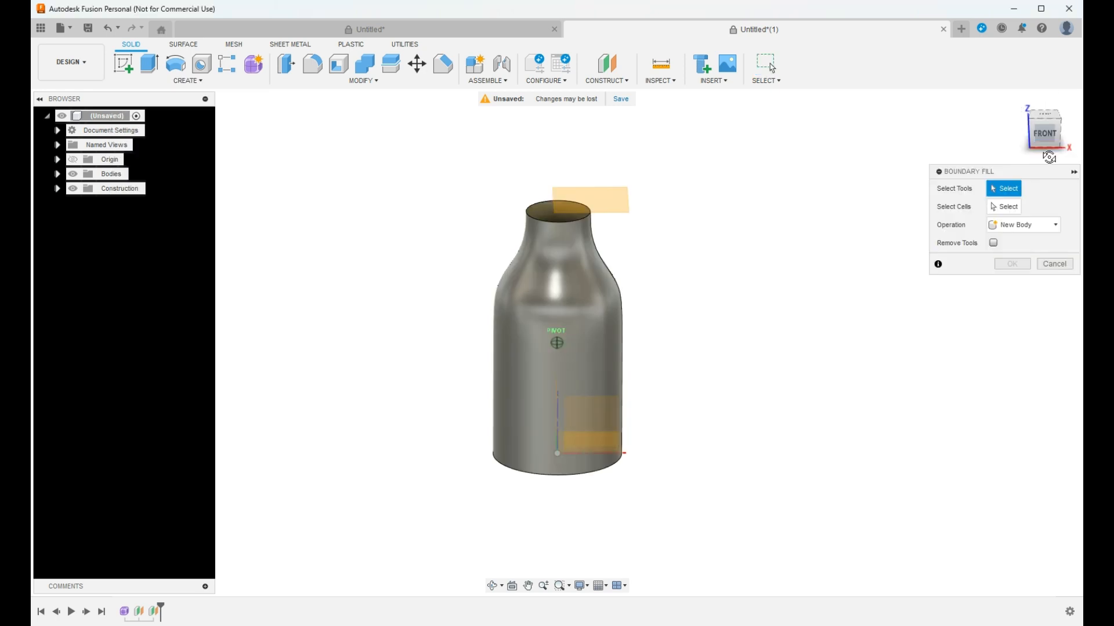
left_click(594, 205)
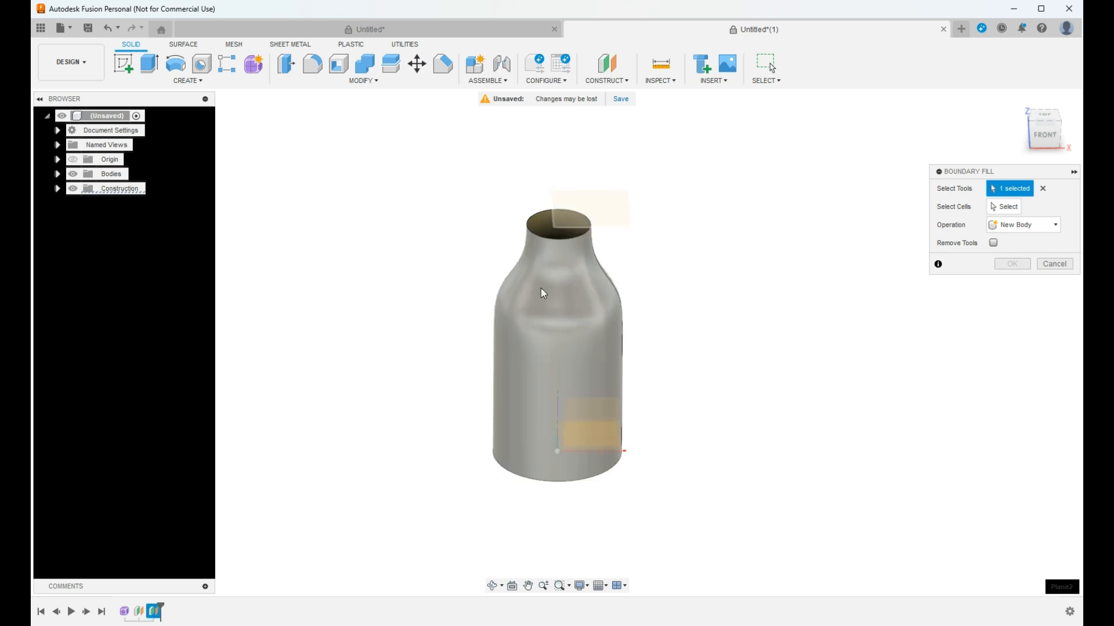
left_click(545, 304)
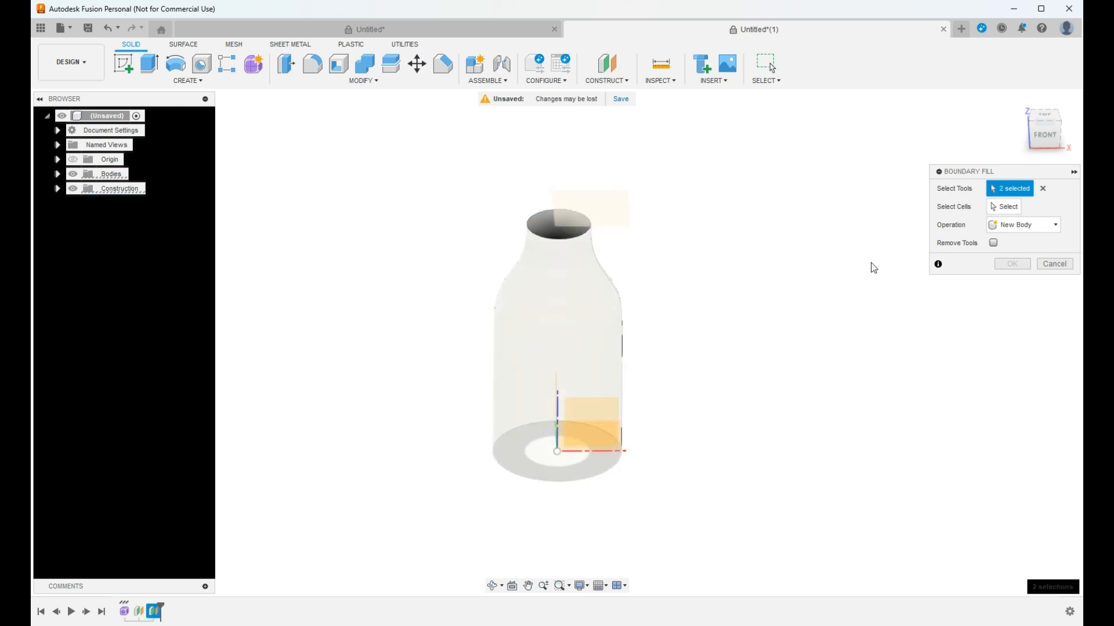
middle_click_drag(626, 522, 628, 430, "shift")
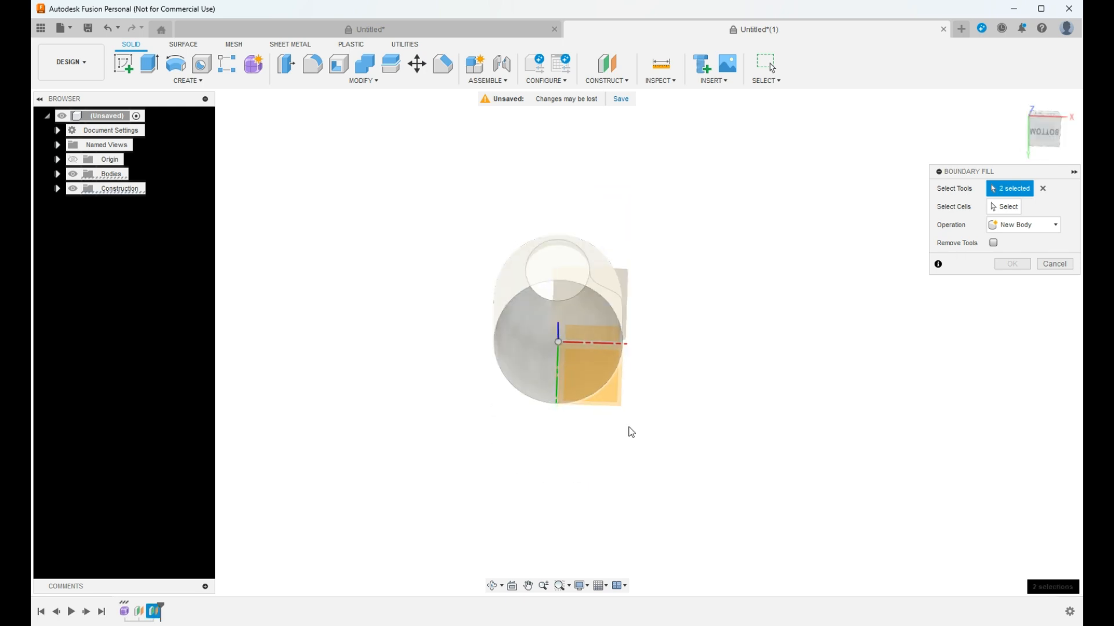
scroll(620, 325, "up", 6)
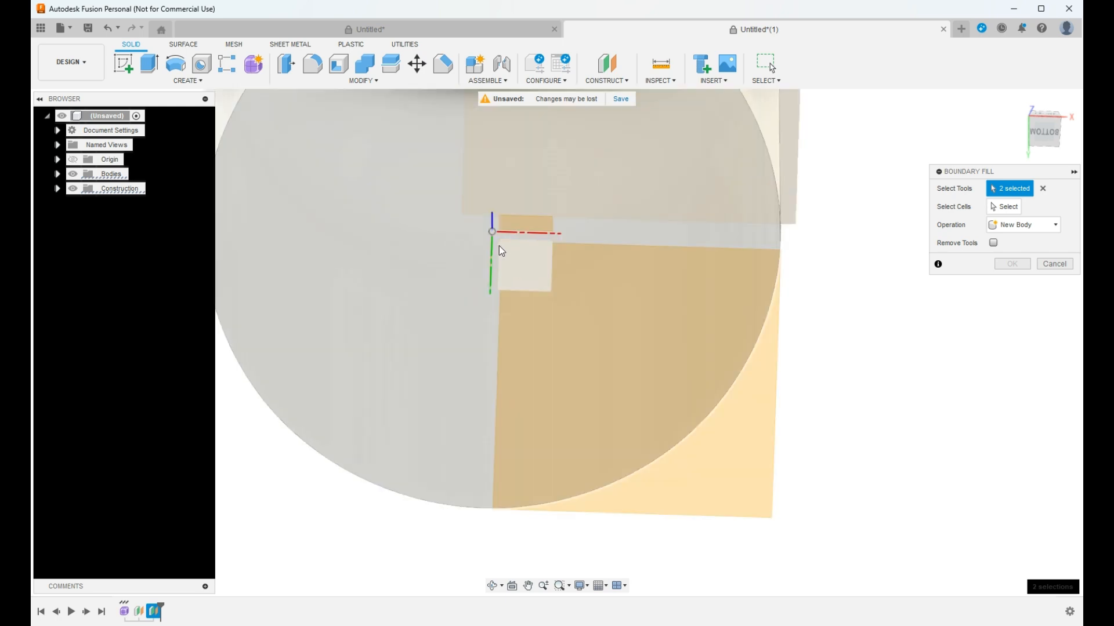
left_click(499, 245)
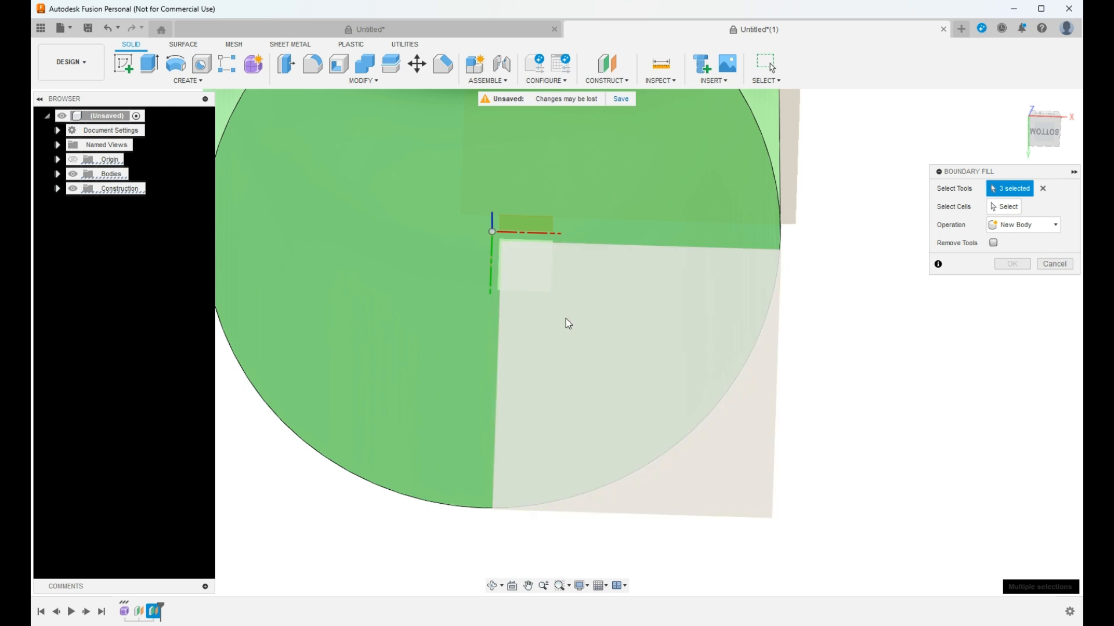
scroll(534, 380, "down", 5)
scroll(535, 380, "down", 2)
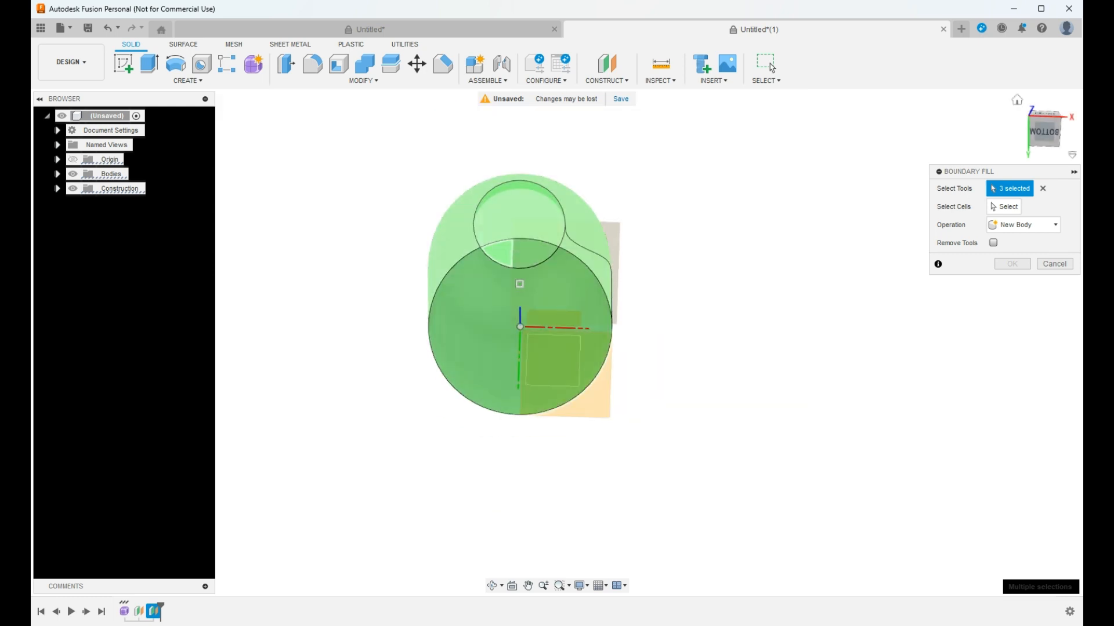
Choose the enclosed bottle cell and complete the Boundary Fill as a new body.
left_click(1045, 127)
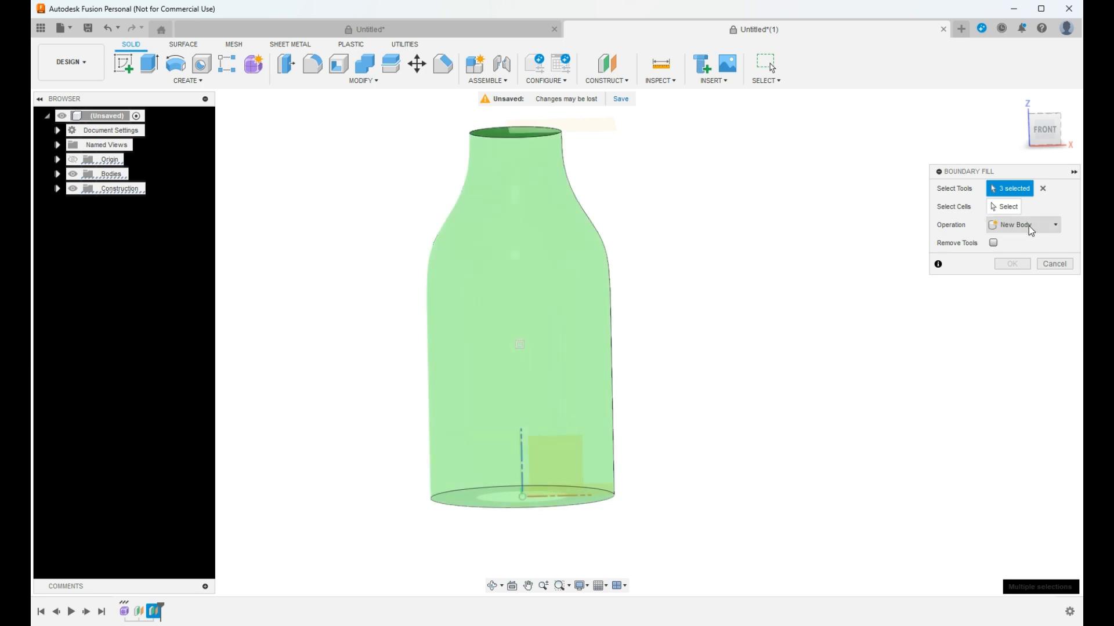
left_click(1009, 209)
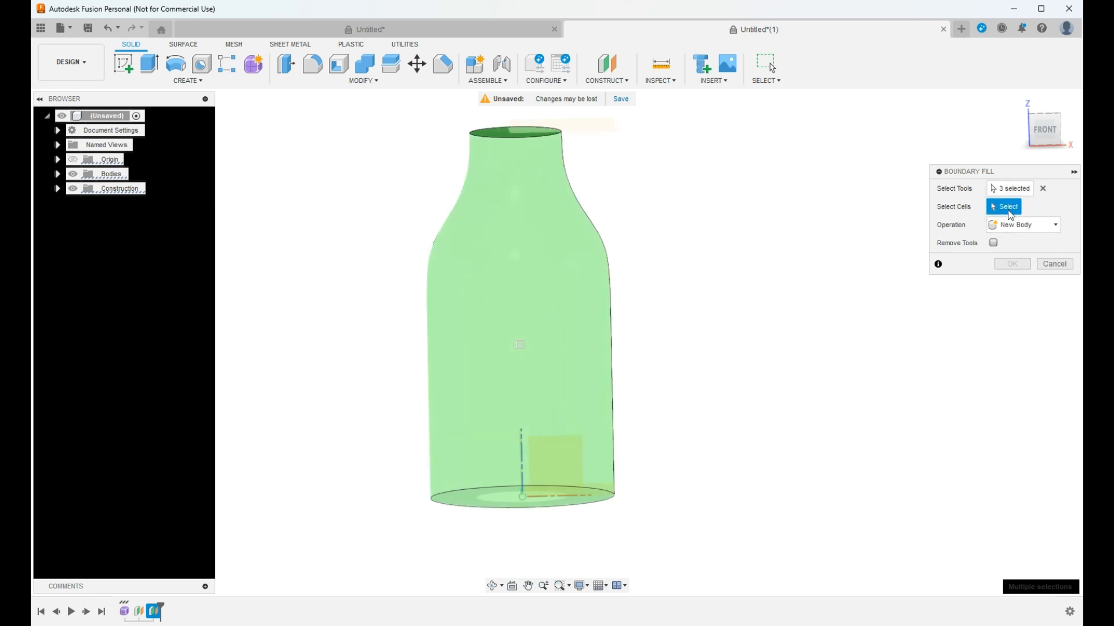
left_click(519, 344)
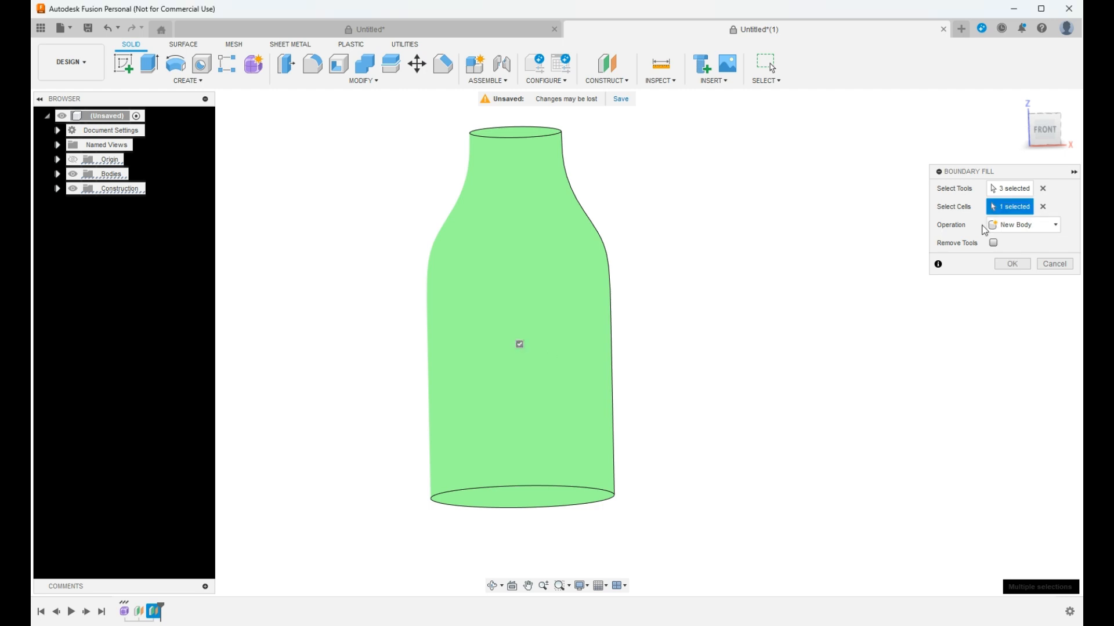
left_click(1013, 265)
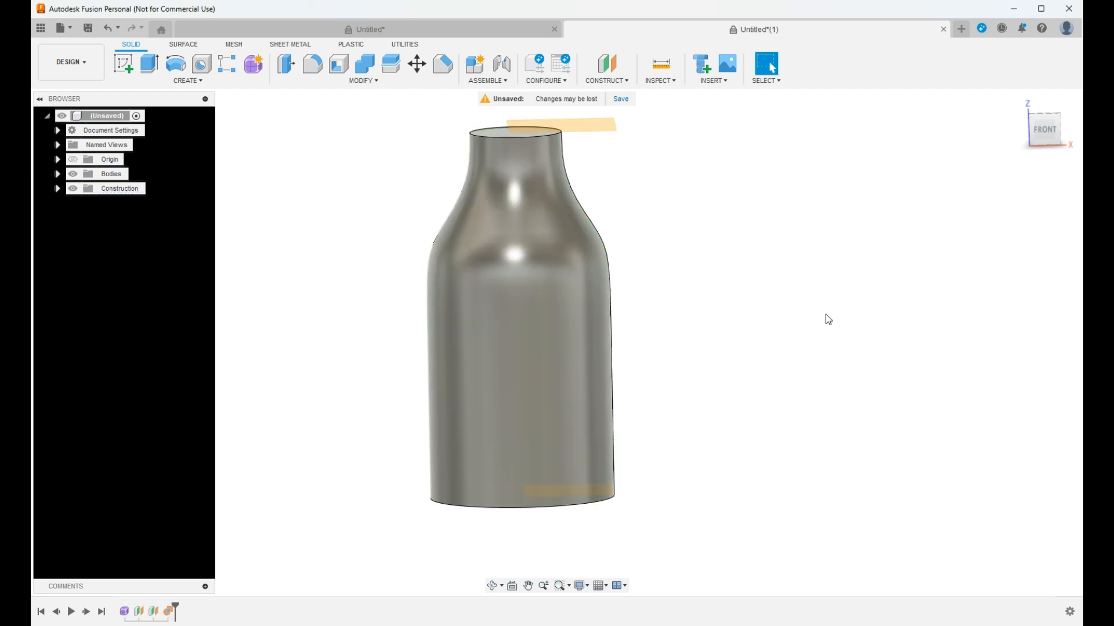
Hide the construction planes and the original bottle surface body, Body1 (1).
scroll(640, 173, "up", 1)
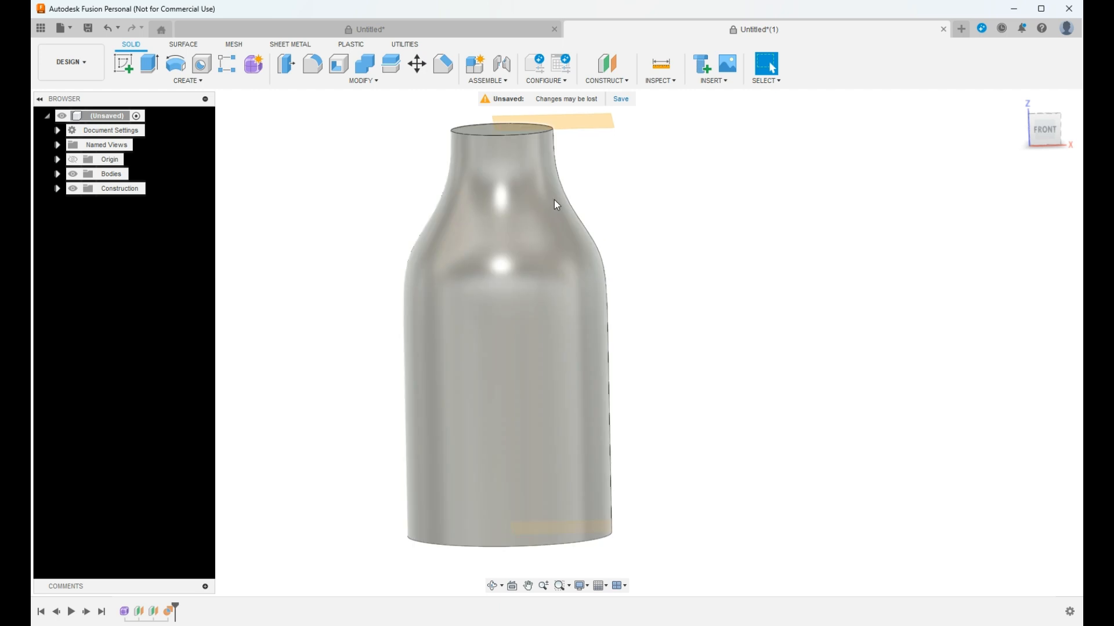
scroll(558, 262, "up", 2)
scroll(528, 231, "down", 5)
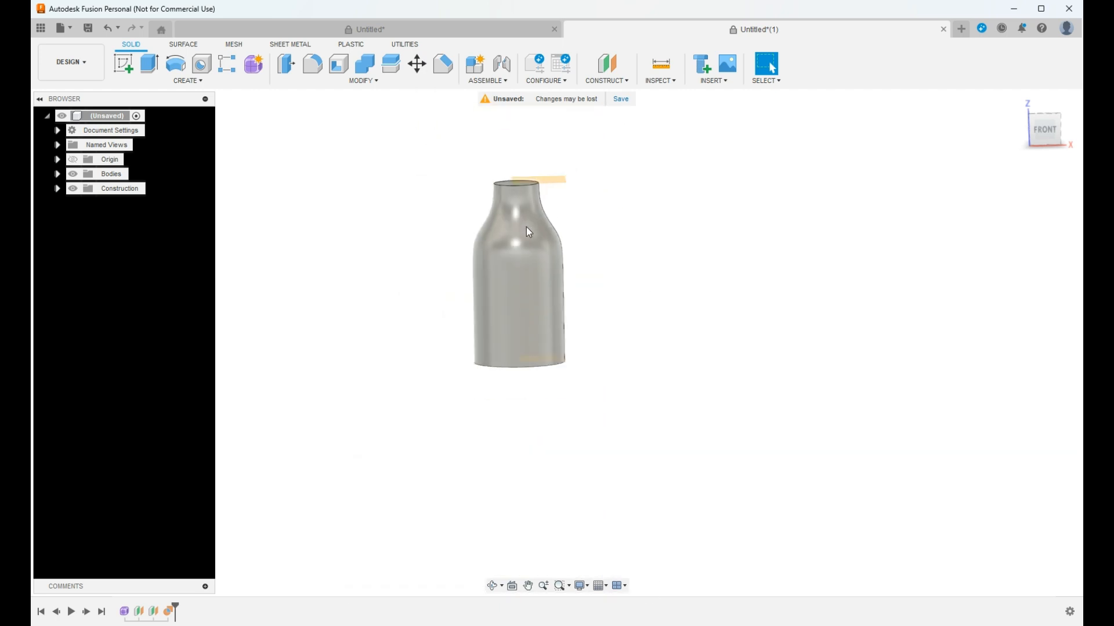
scroll(526, 227, "down", 1)
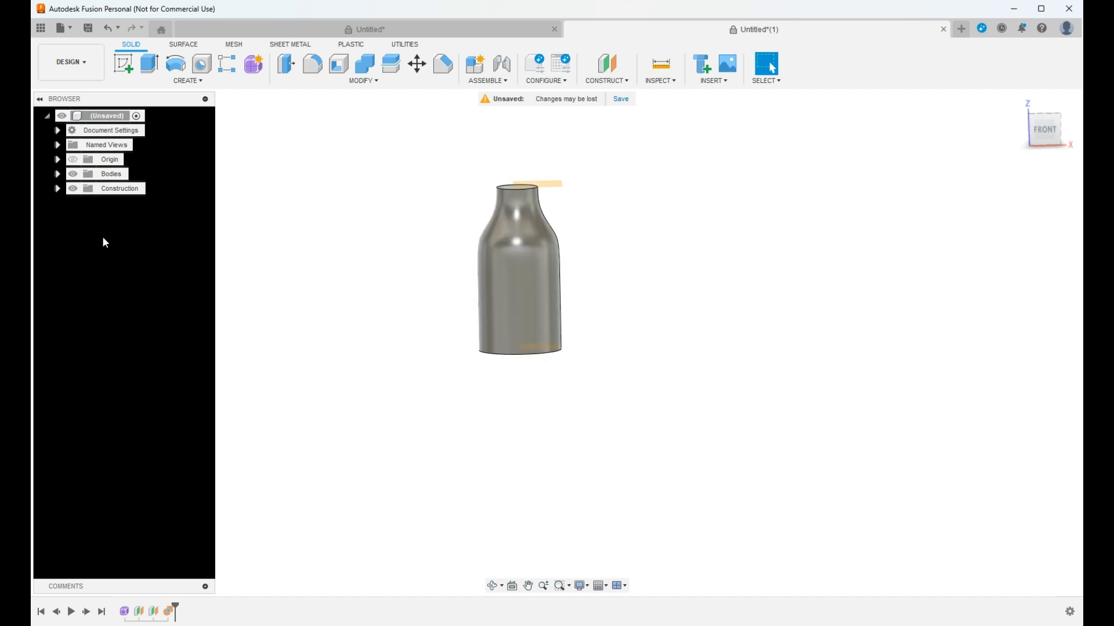
left_click(72, 189)
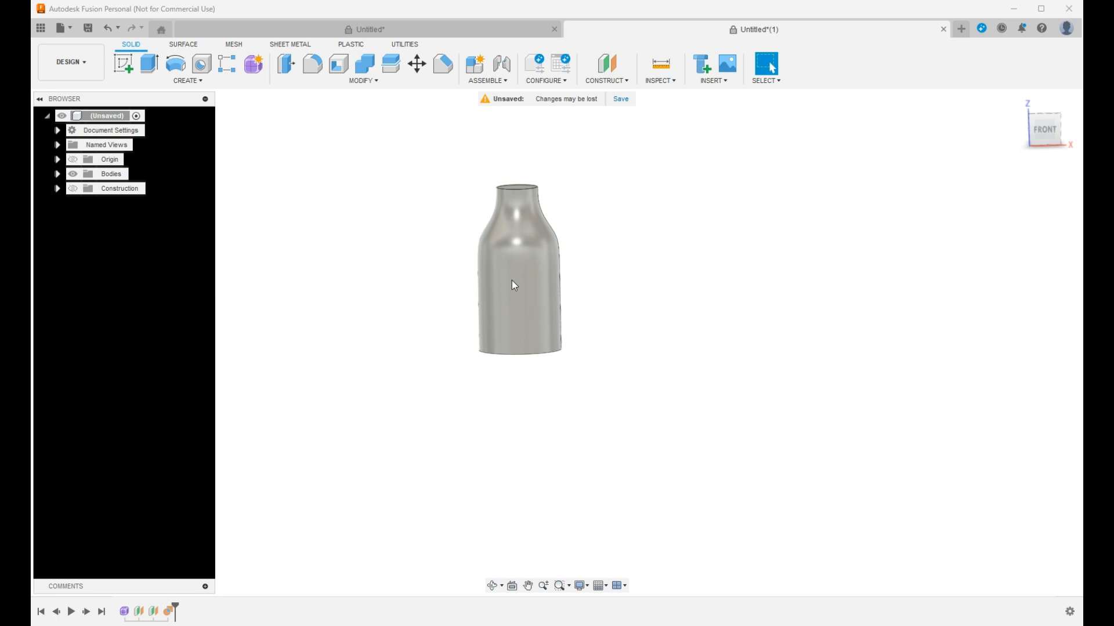
left_click(70, 175)
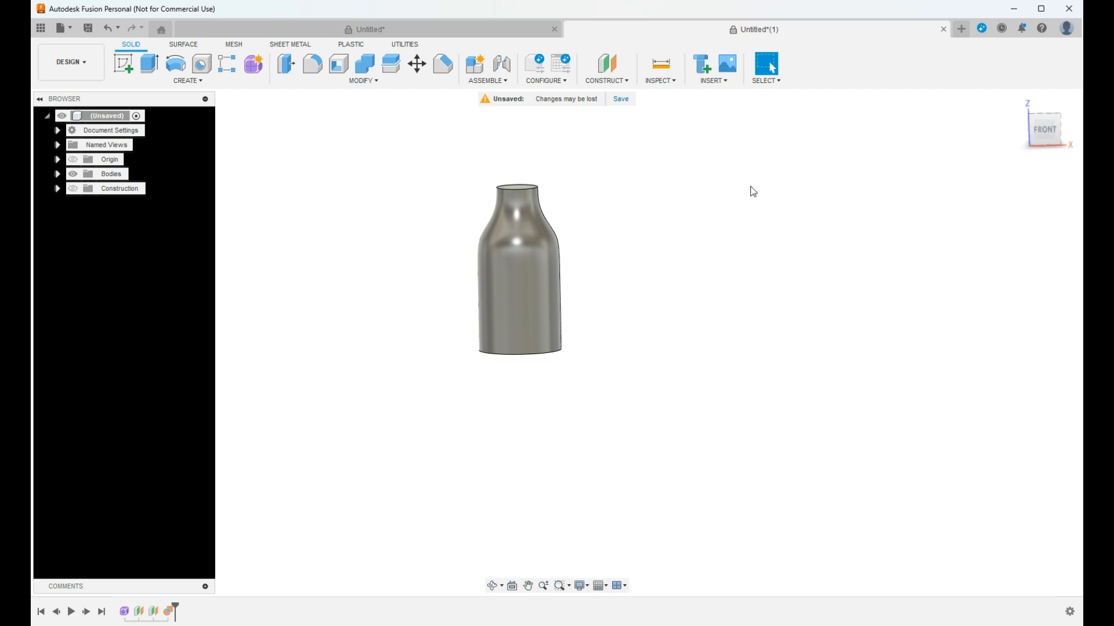
left_click(60, 175)
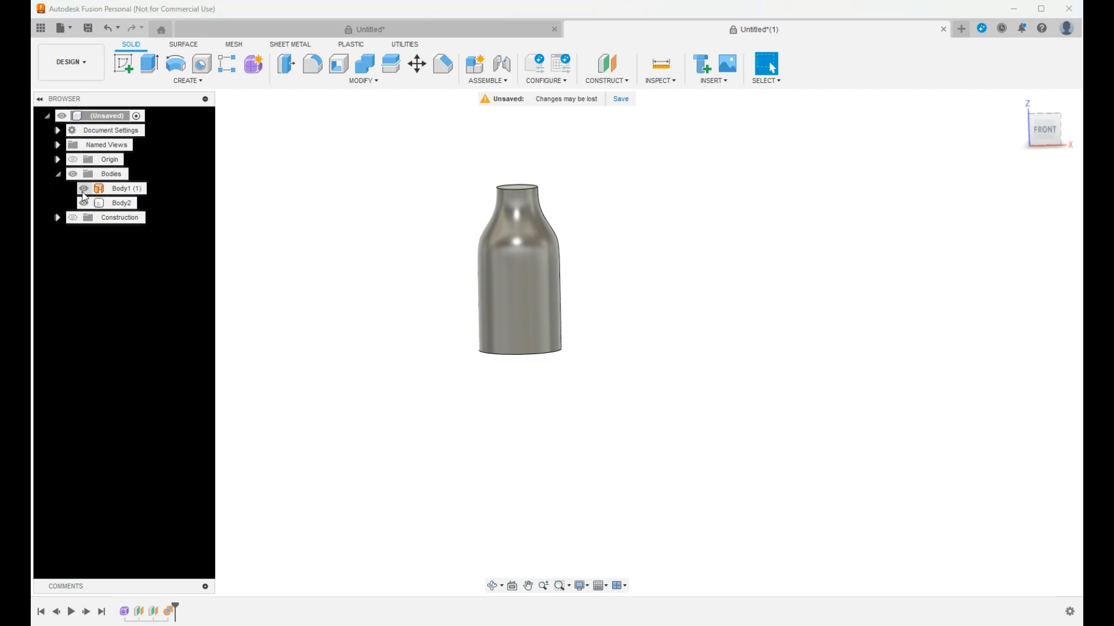
left_click(113, 188)
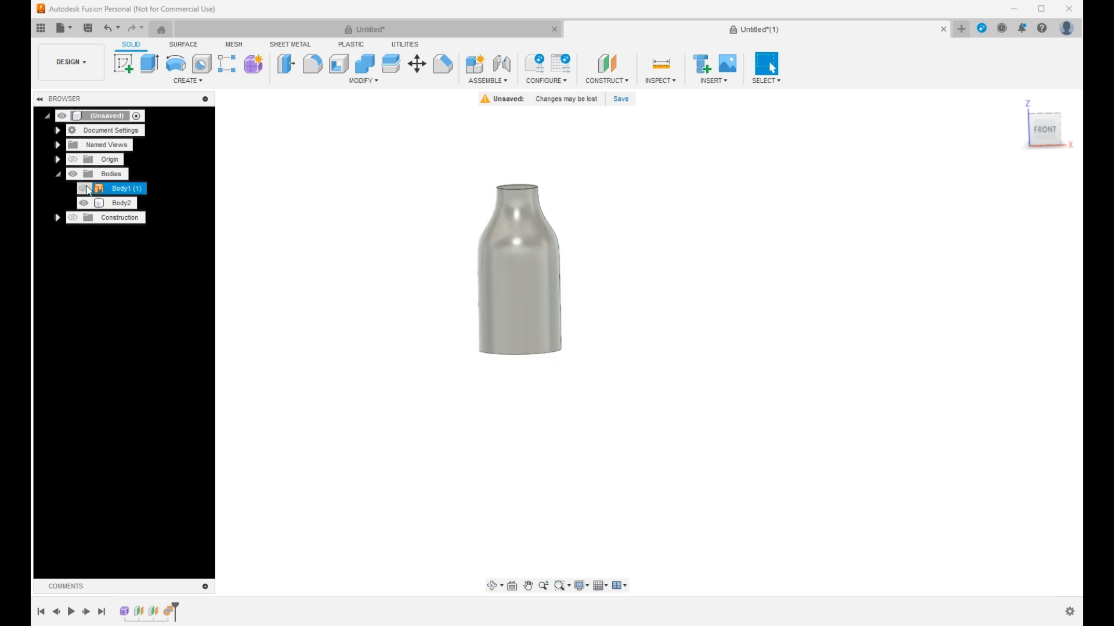
key("v")
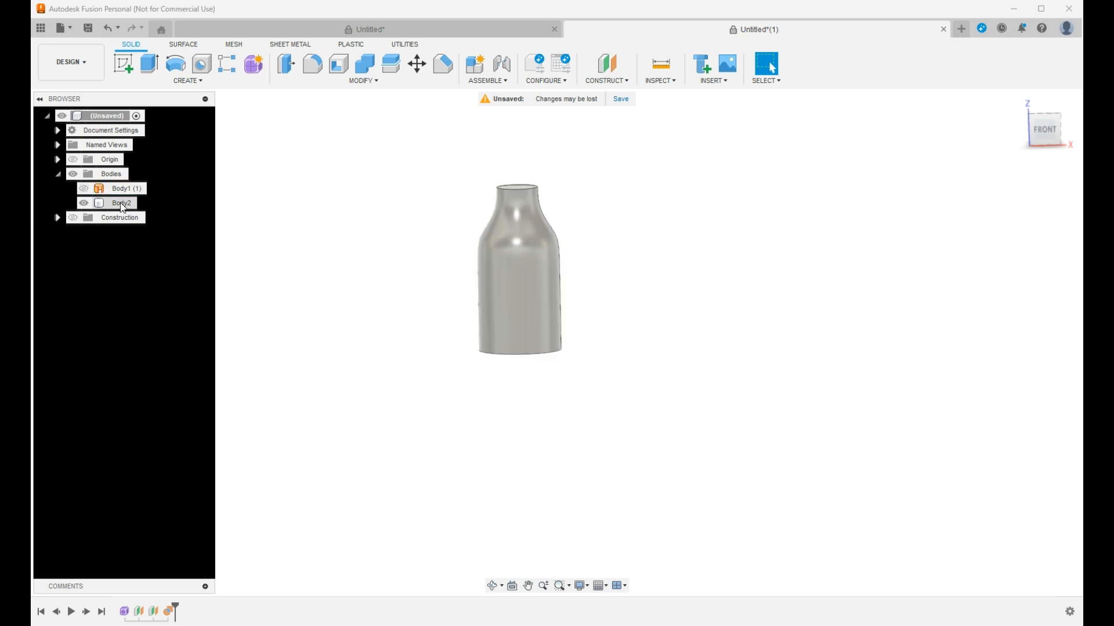
Duplicate the solid bottle body, move the copy 320 mm along X, and hide that copy.
left_click(119, 205)
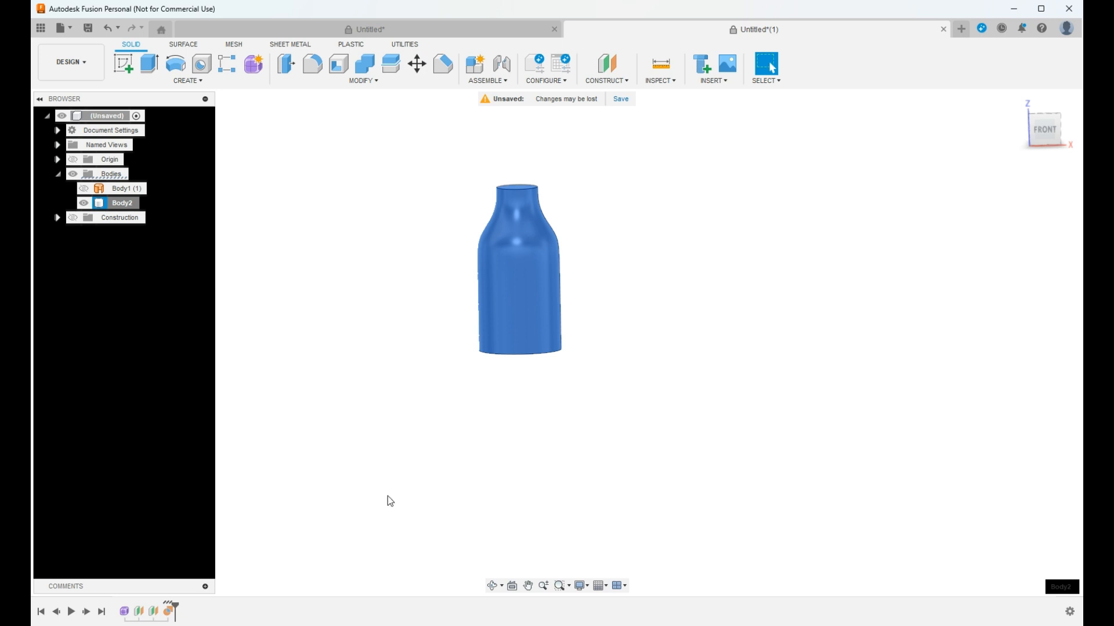
key("ctrl+v")
left_click_drag(510, 354, 768, 350)
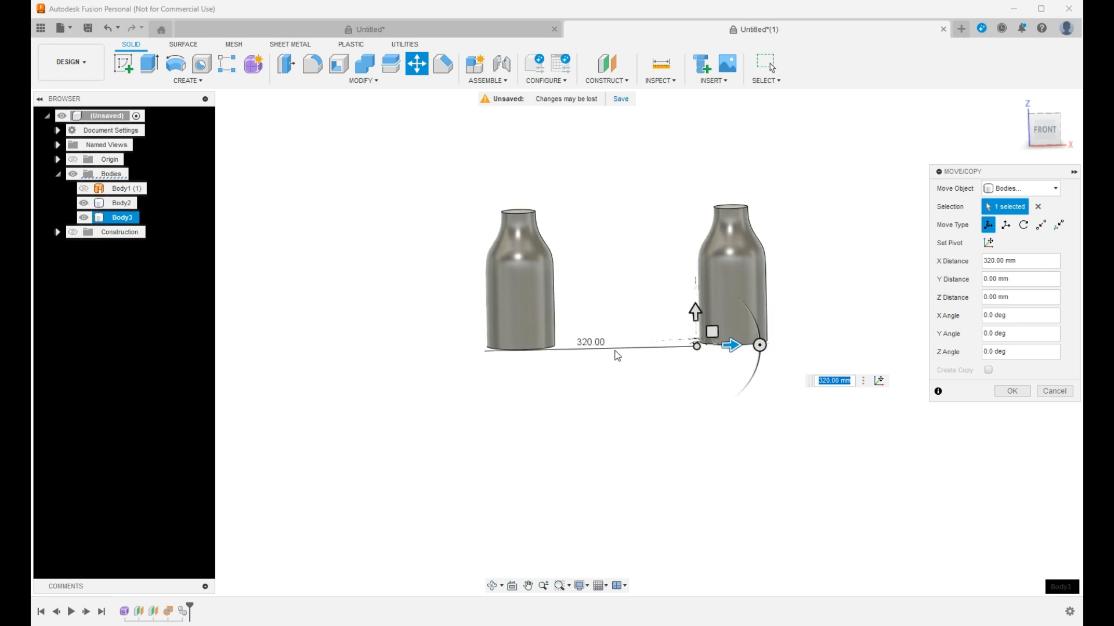
scroll(617, 353, "down", 3)
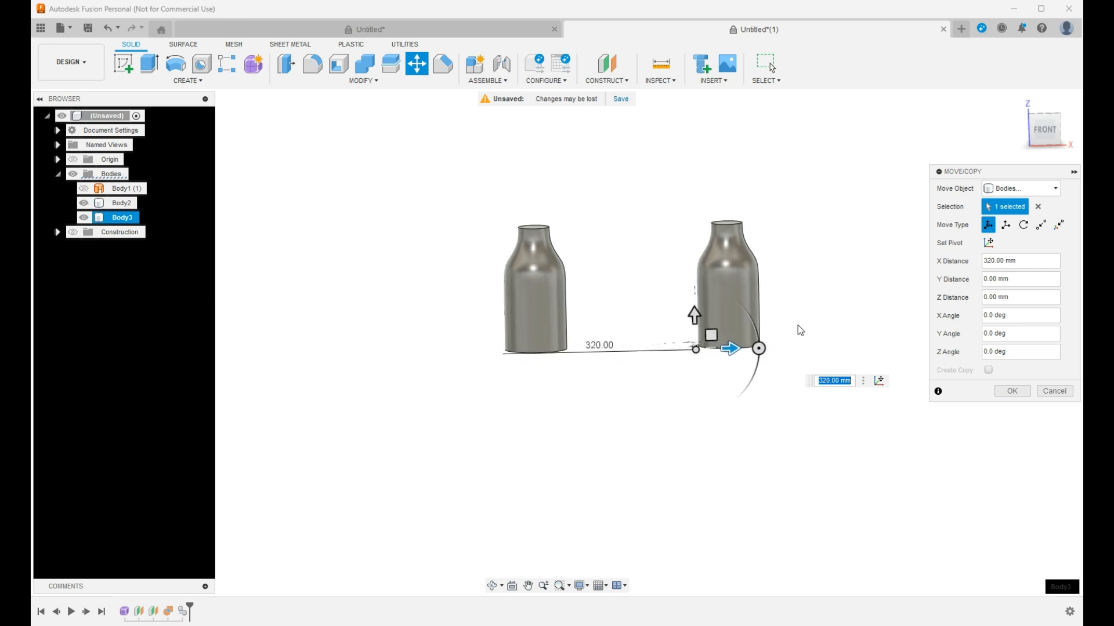
left_click(1013, 392)
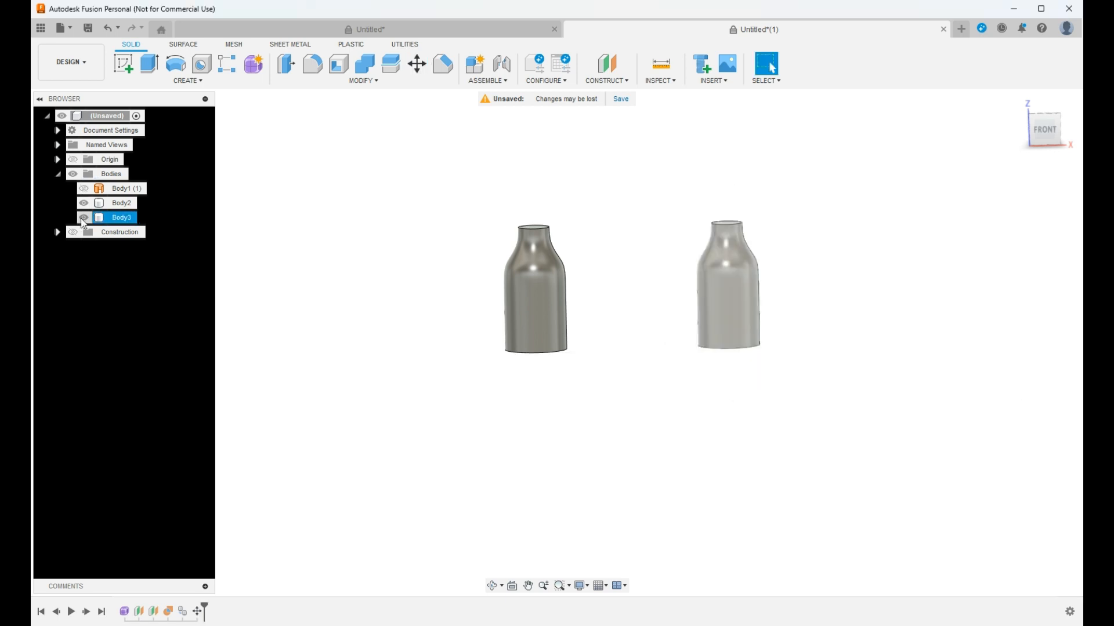
left_click(83, 218)
left_click(542, 277)
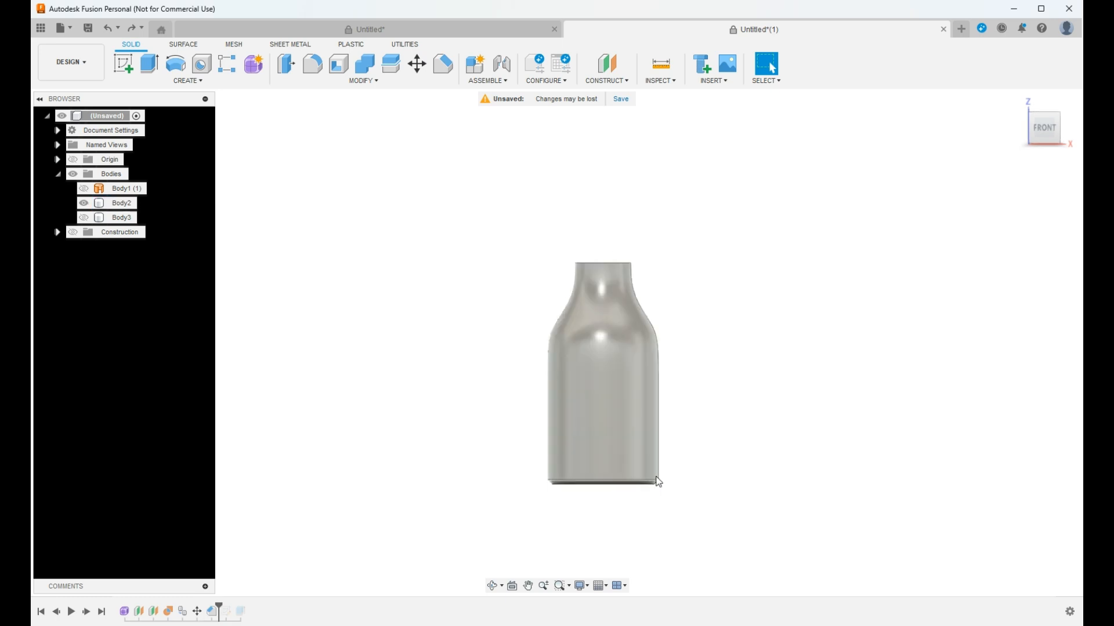
Start a sketch on the flat top face of the bottle's mouth.
scroll(650, 348, "up", 1)
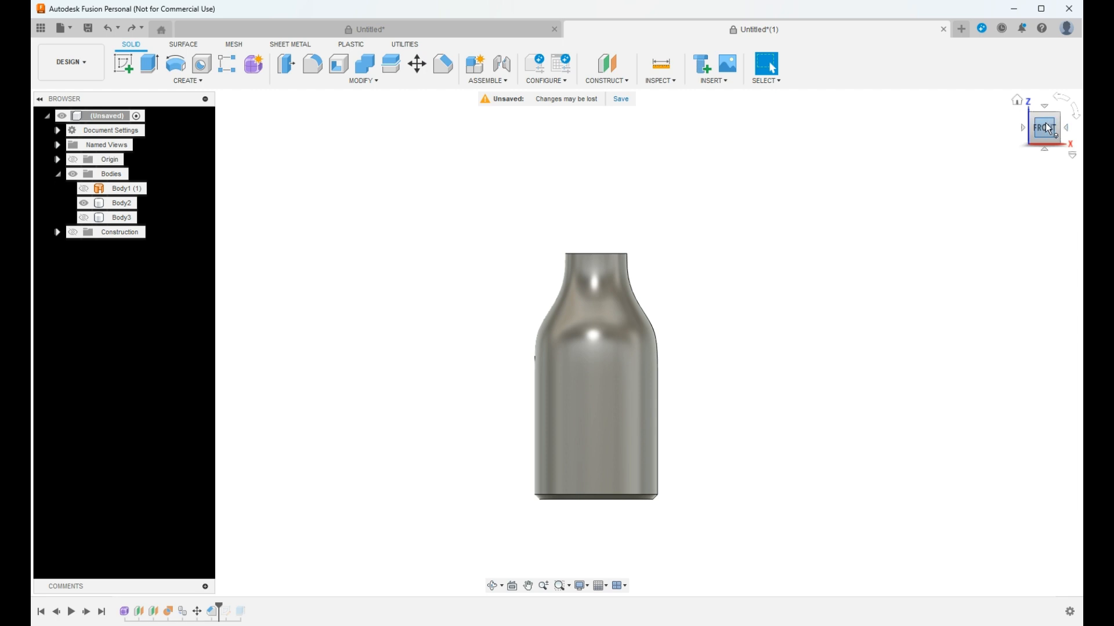
left_click(123, 65)
left_click(629, 467)
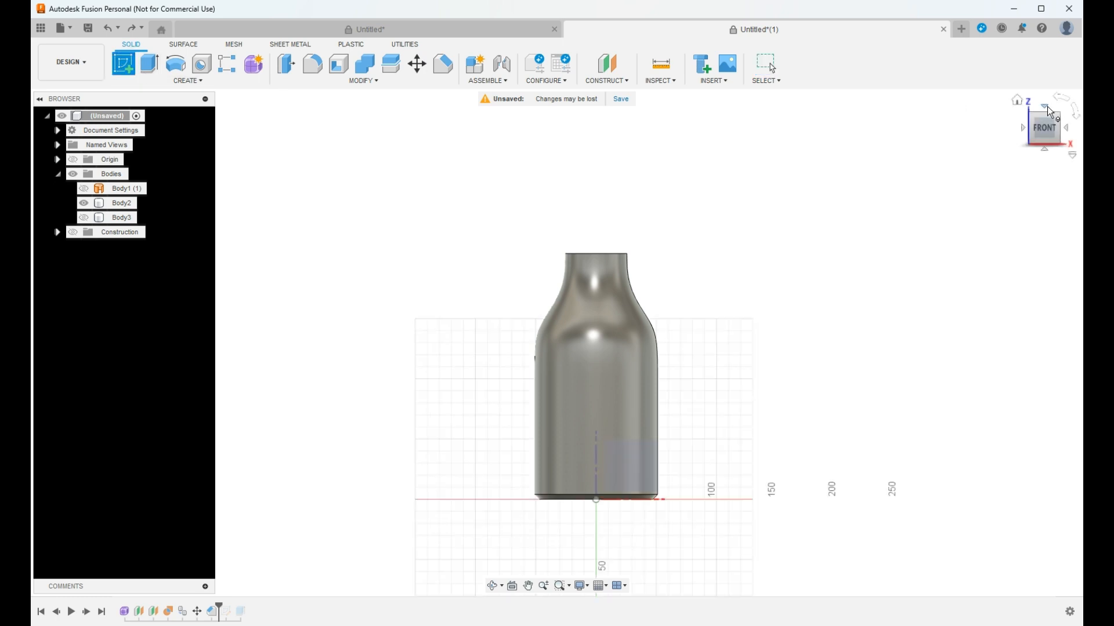
left_click(1045, 107)
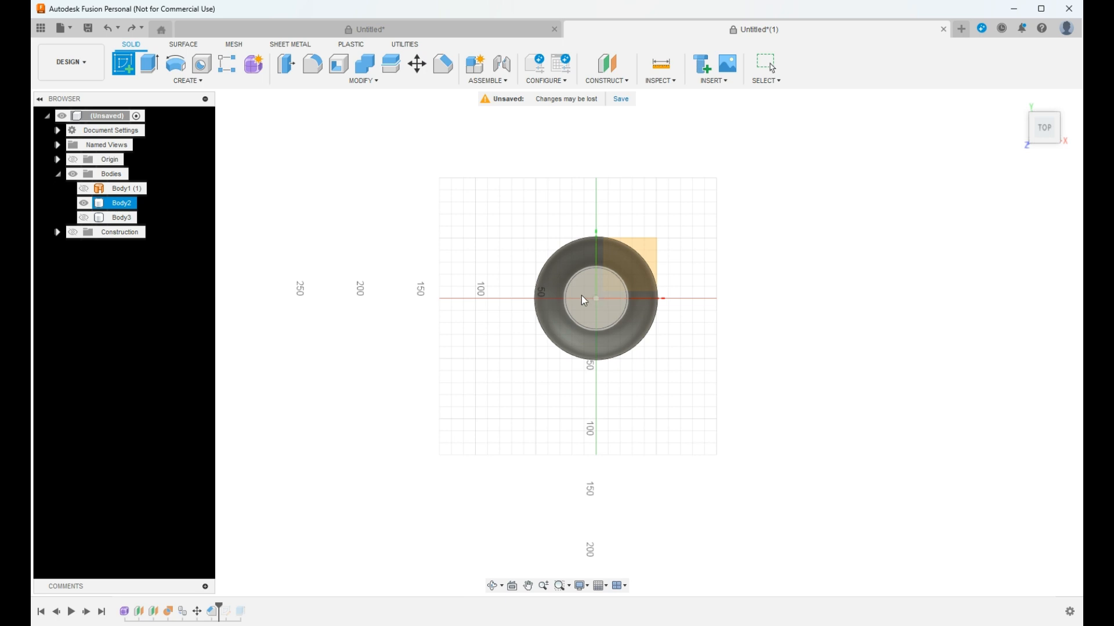
left_click(581, 296)
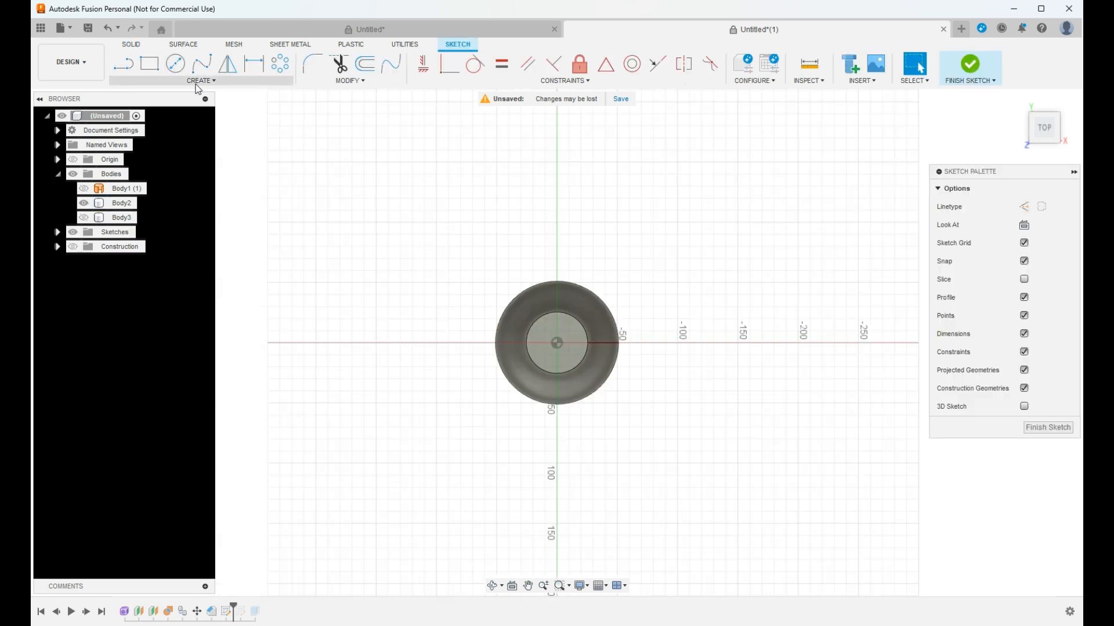
Sketch a centre-diameter circle about 6 mm across, centred on the bottle's outer silhouette along the horizontal axis.
left_click(199, 81)
mouse_move(160, 119)
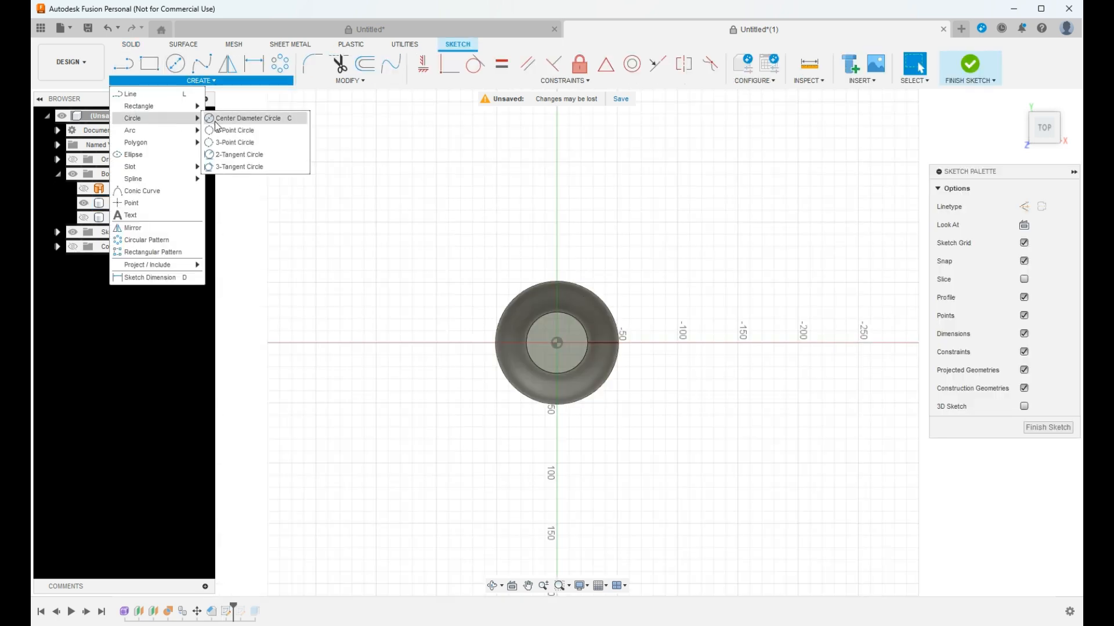
left_click(224, 119)
scroll(640, 352, "up", 3)
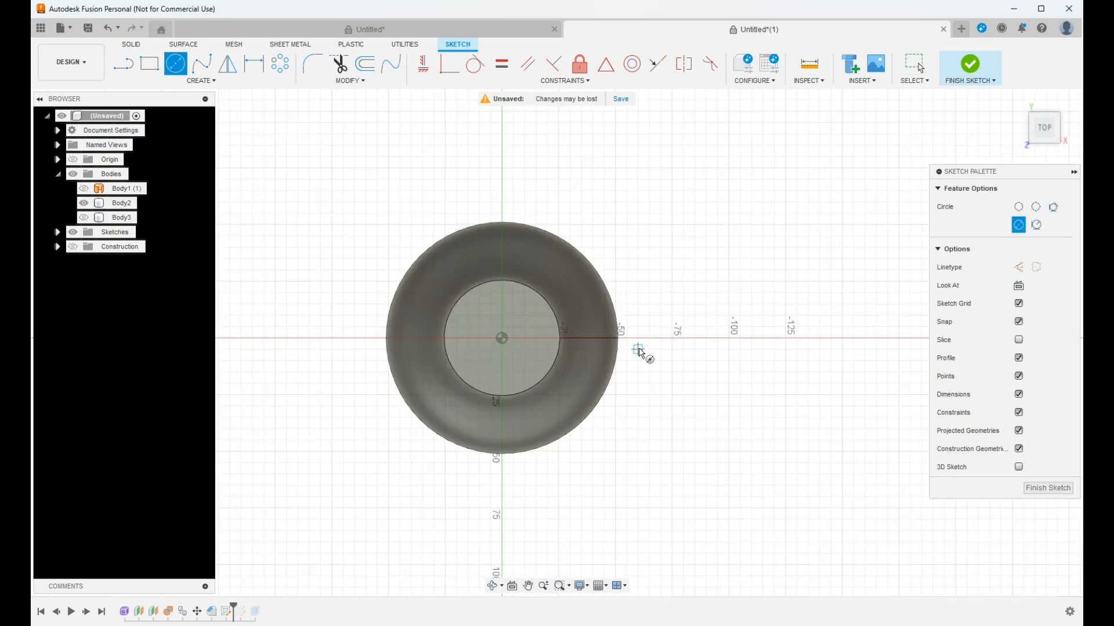
scroll(639, 352, "up", 5)
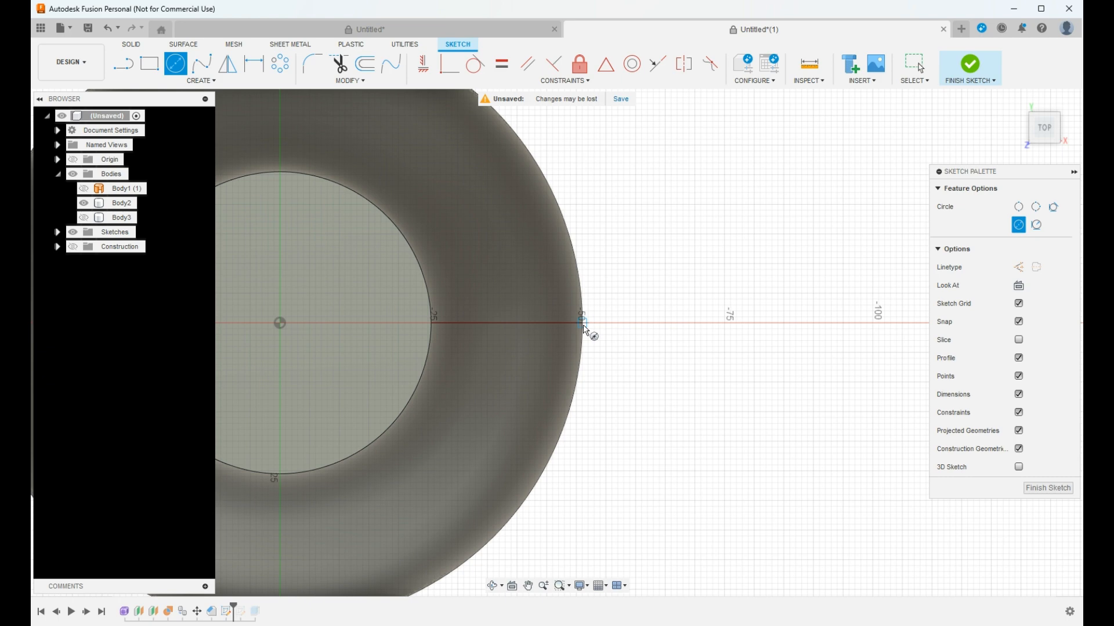
left_click(583, 326)
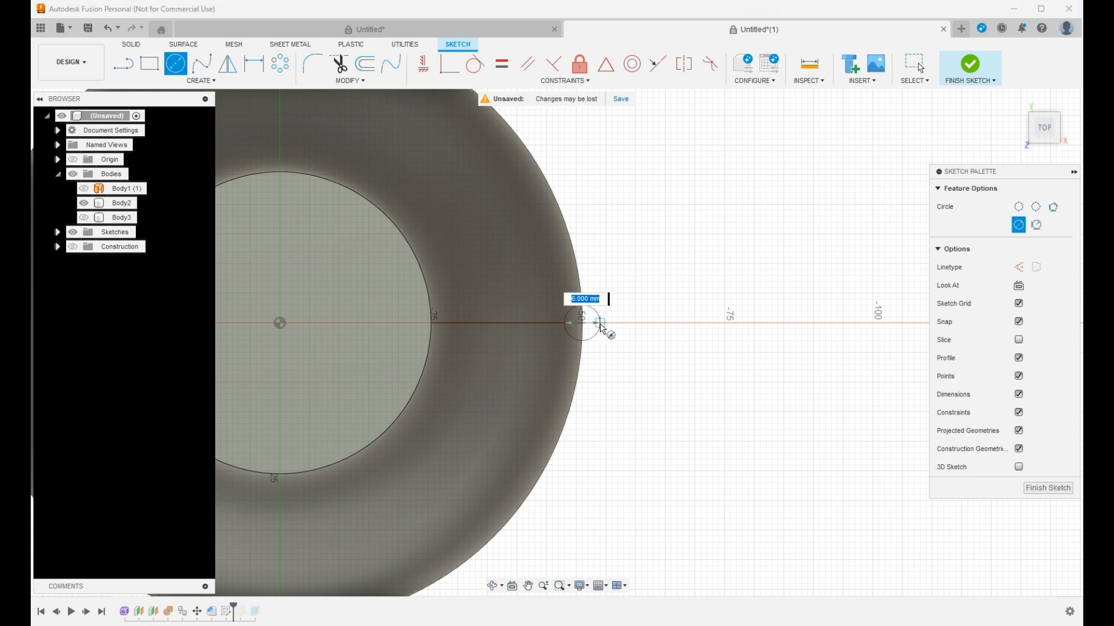
left_click(602, 327)
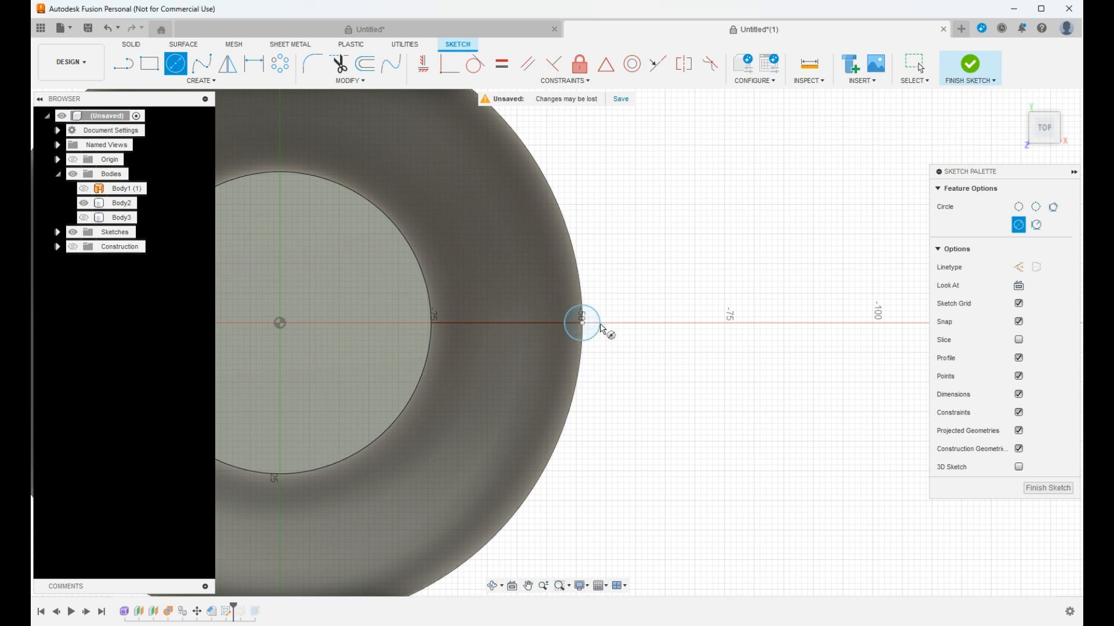
scroll(664, 311, "down", 4)
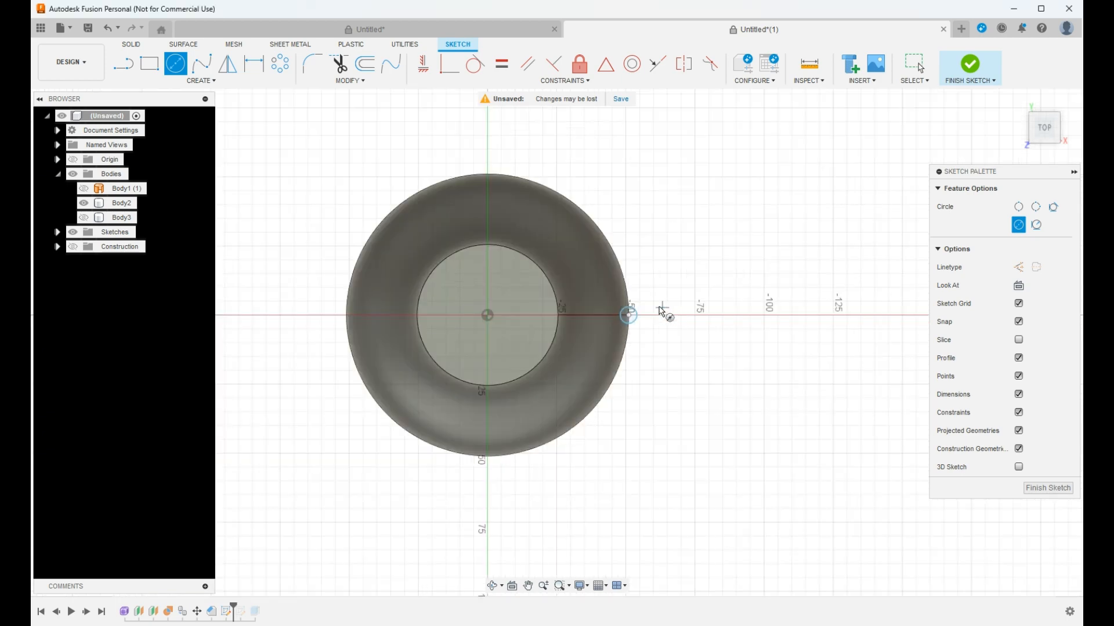
scroll(613, 194, "down", 3)
key("Escape")
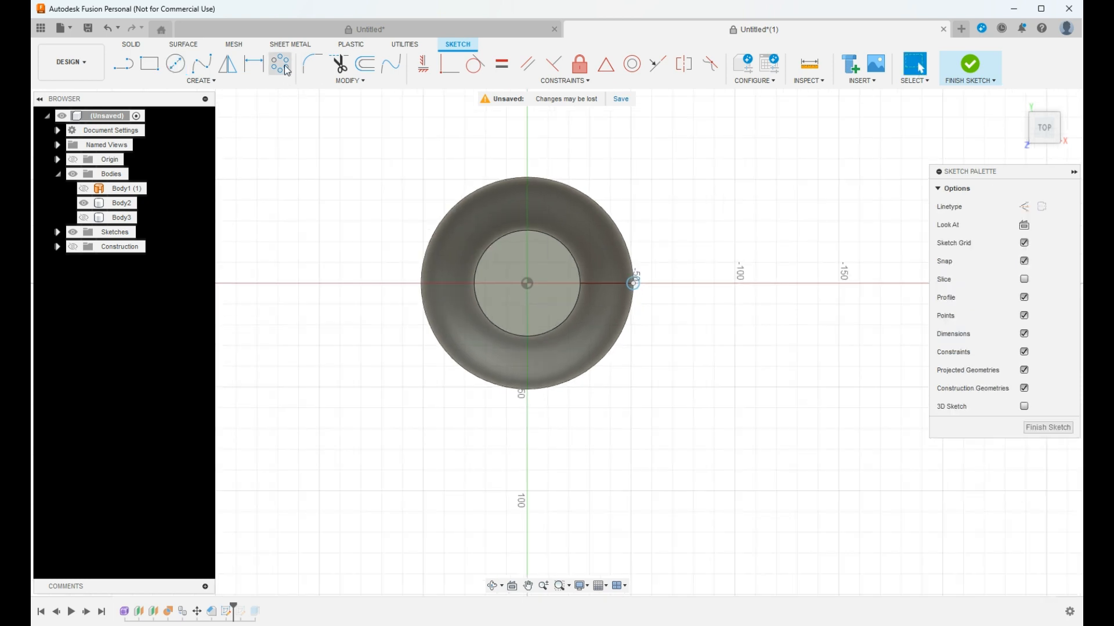
Pattern the small circle around the bottle's centre point with a full distribution of 28 instances, and finish the sketch.
left_click(285, 67)
left_click(633, 283)
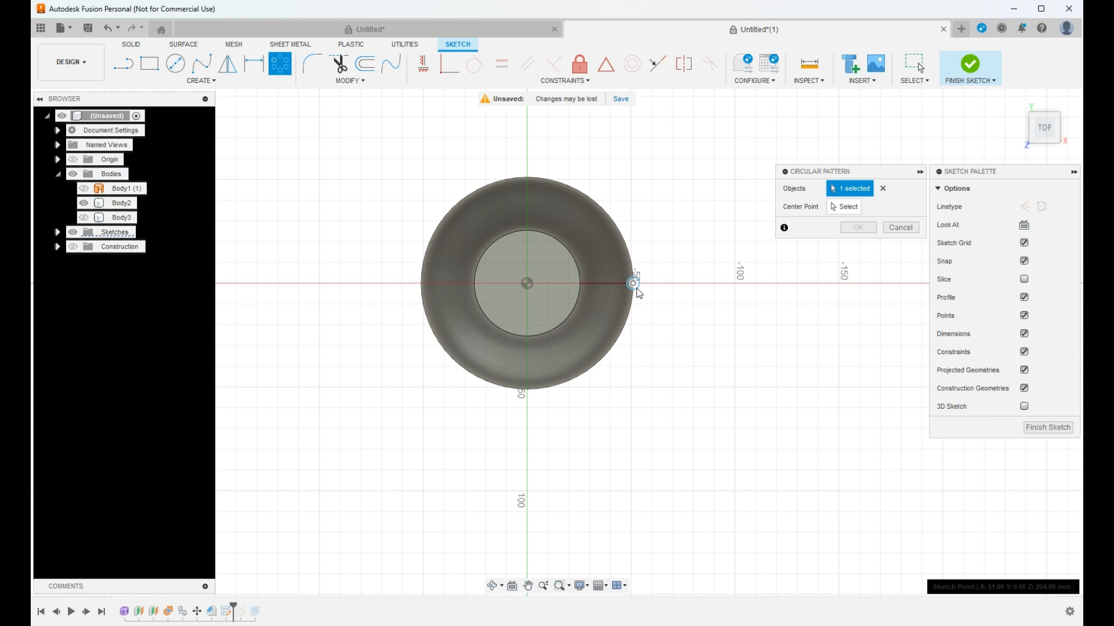
left_click(840, 207)
left_click(527, 284)
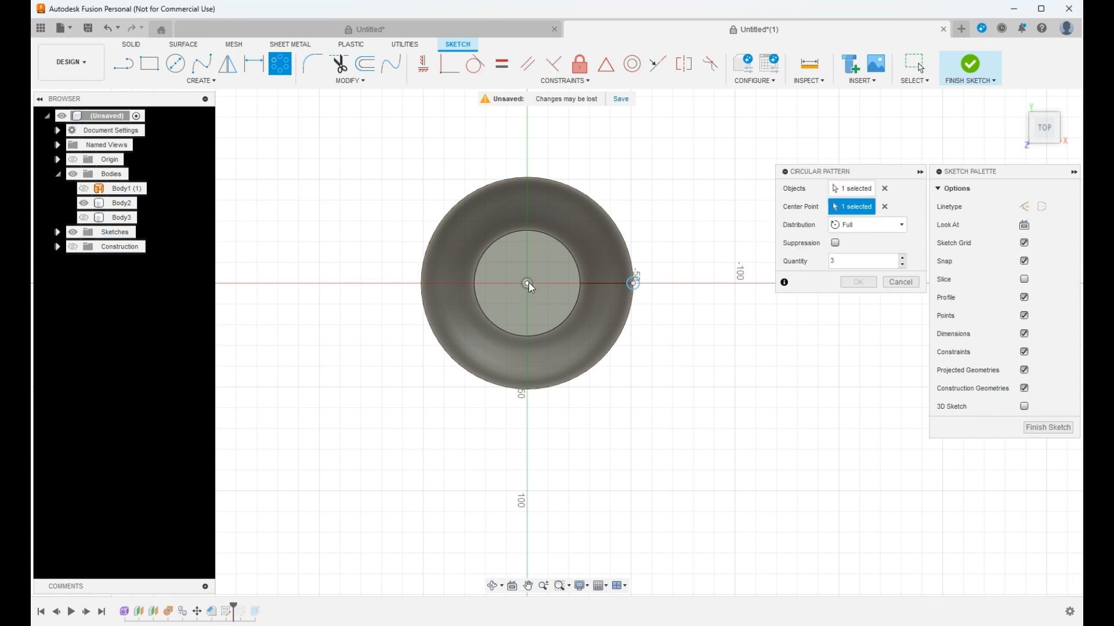
left_click(850, 256)
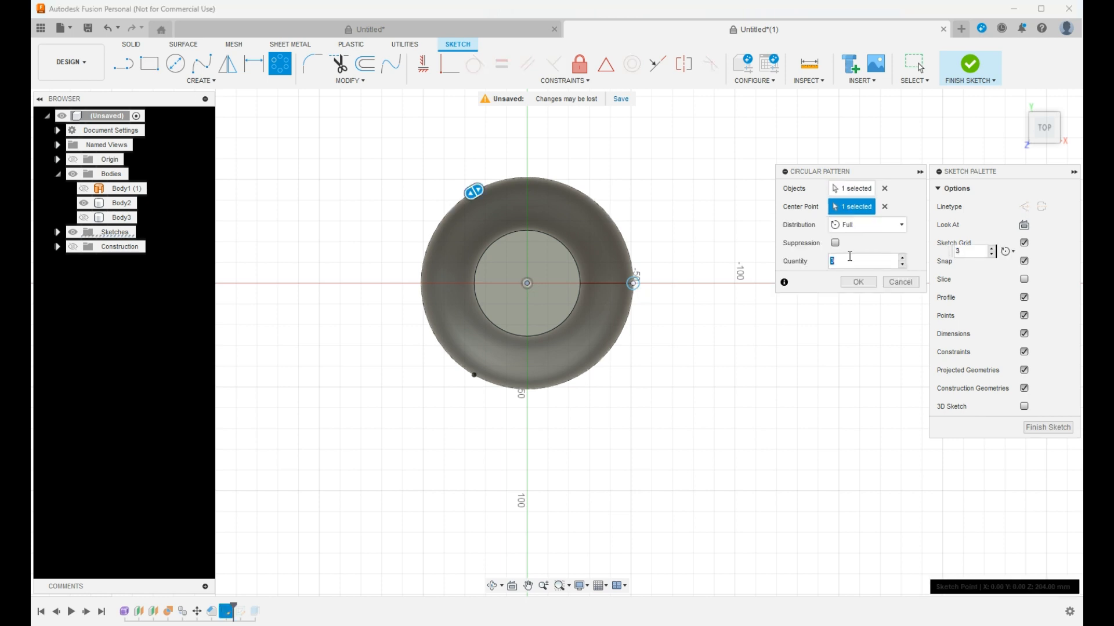
type("28")
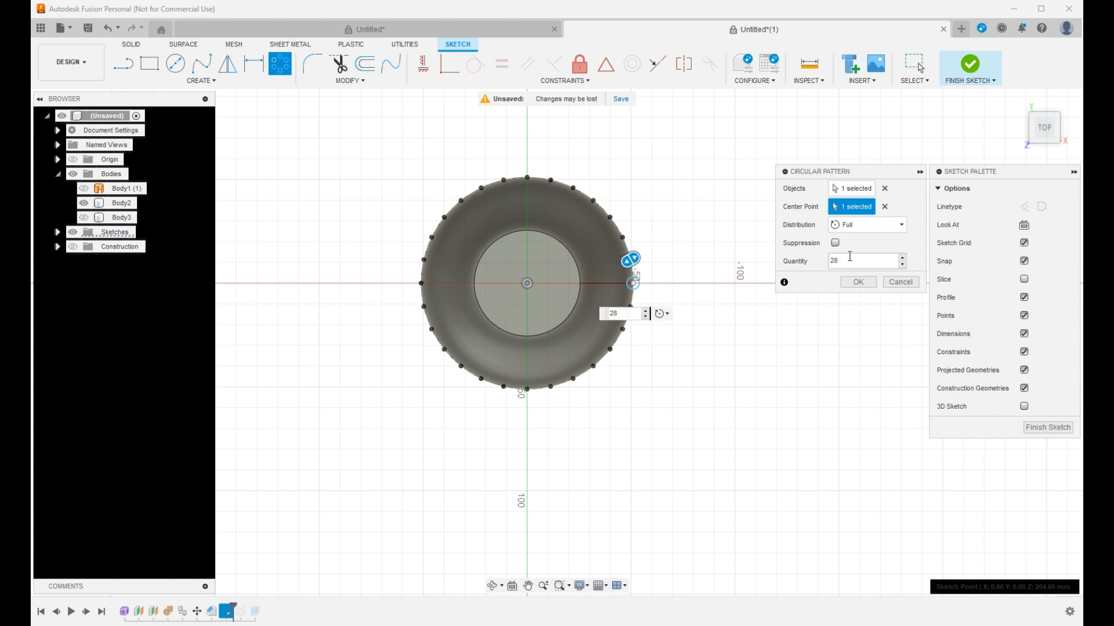
scroll(604, 285, "up", 3)
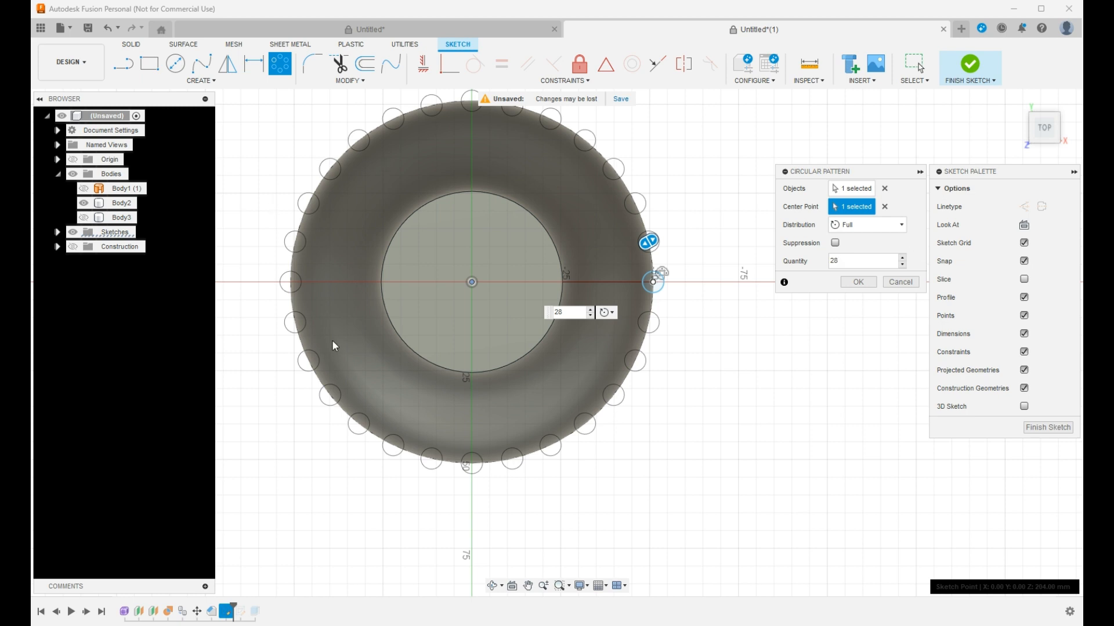
left_click(858, 283)
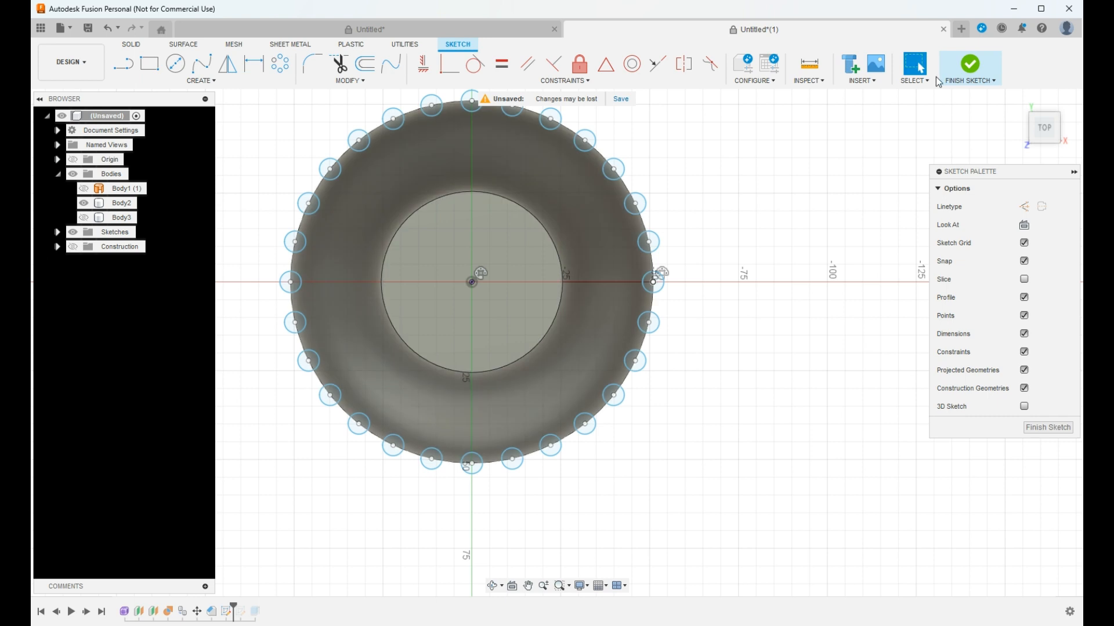
left_click(979, 71)
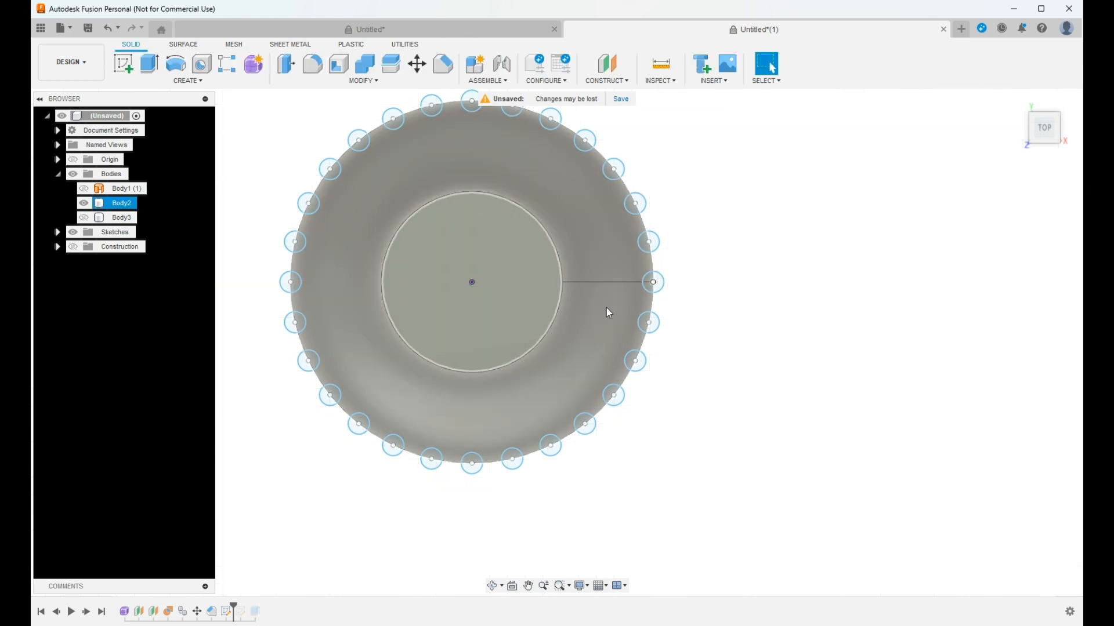
Hide the bottle body and select the 28 small circle profiles, leaving out the large mouth profile.
scroll(450, 528, "down", 1)
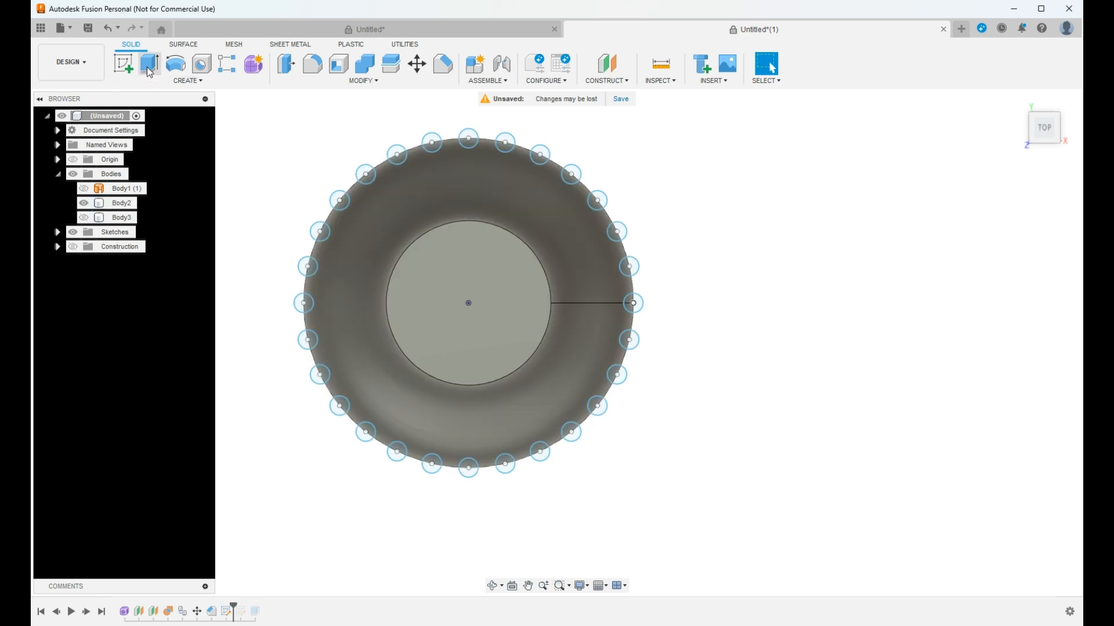
left_click(83, 203)
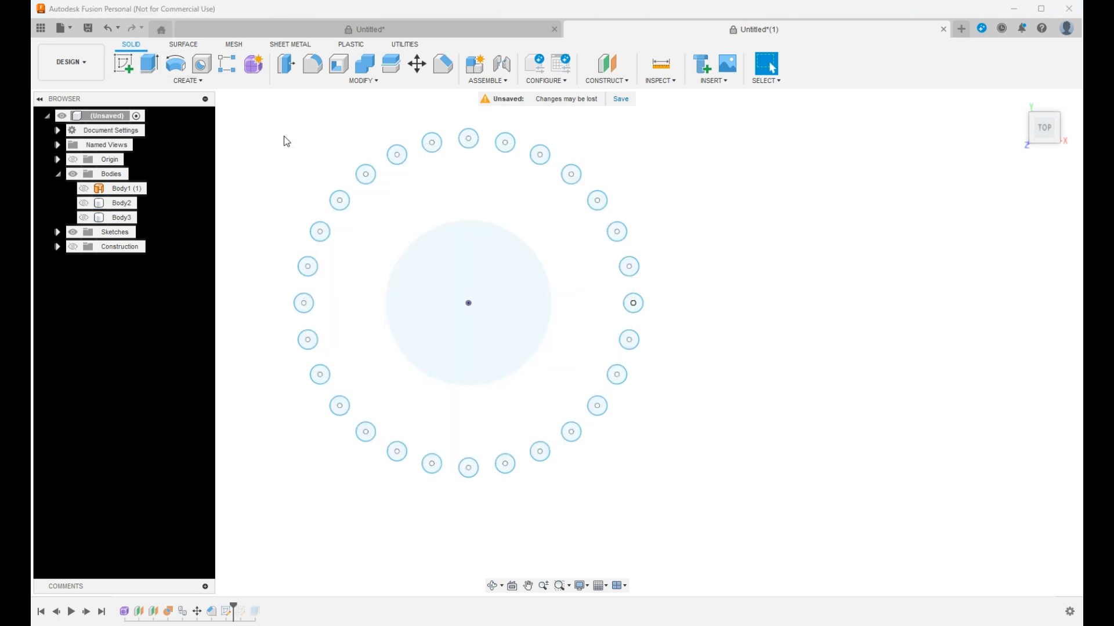
mouse_move(276, 120)
left_mouse_down()
mouse_move(691, 443)
mouse_move(689, 504)
left_mouse_up()
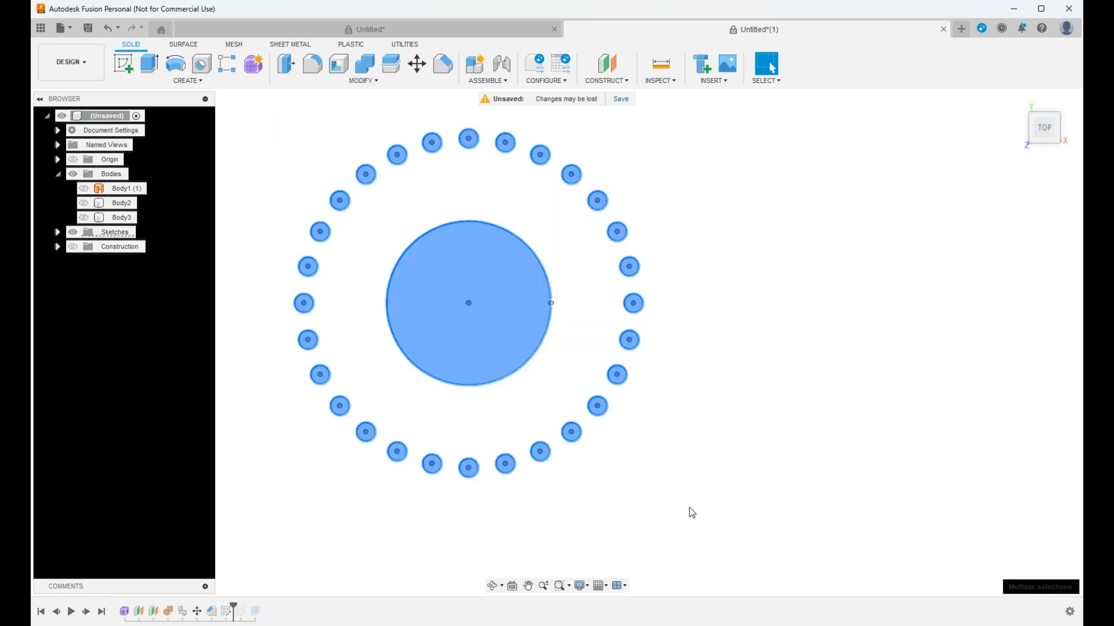
left_click(488, 351, "ctrl")
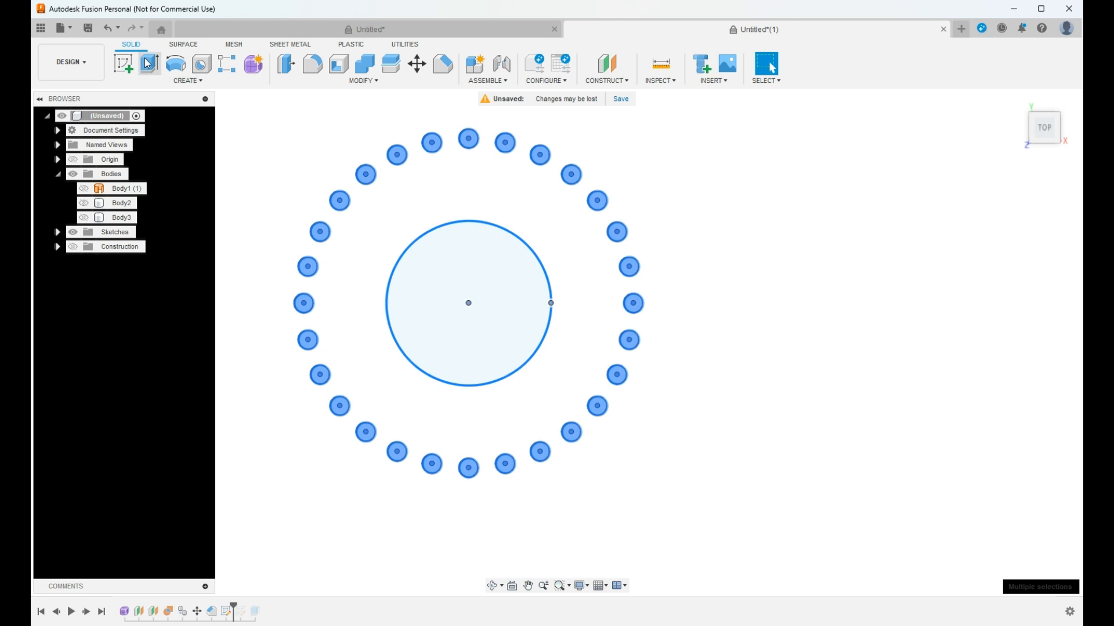
Show the bottle body again and extrude the 28 selected circles -250 mm as a cut to form vertical flutes.
left_click(84, 203)
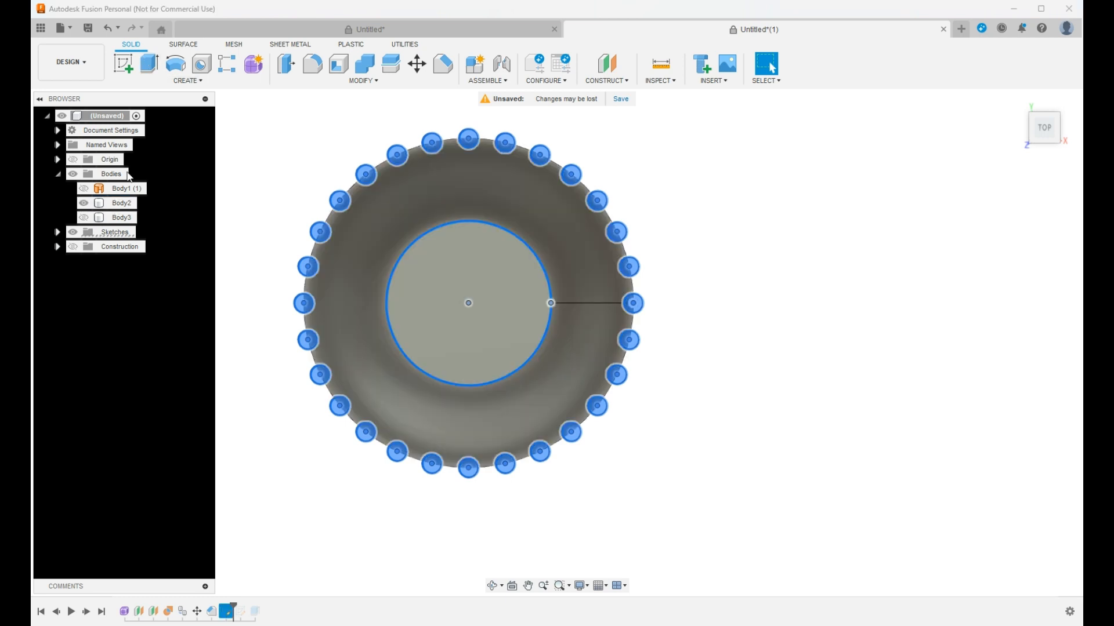
left_click(1049, 122)
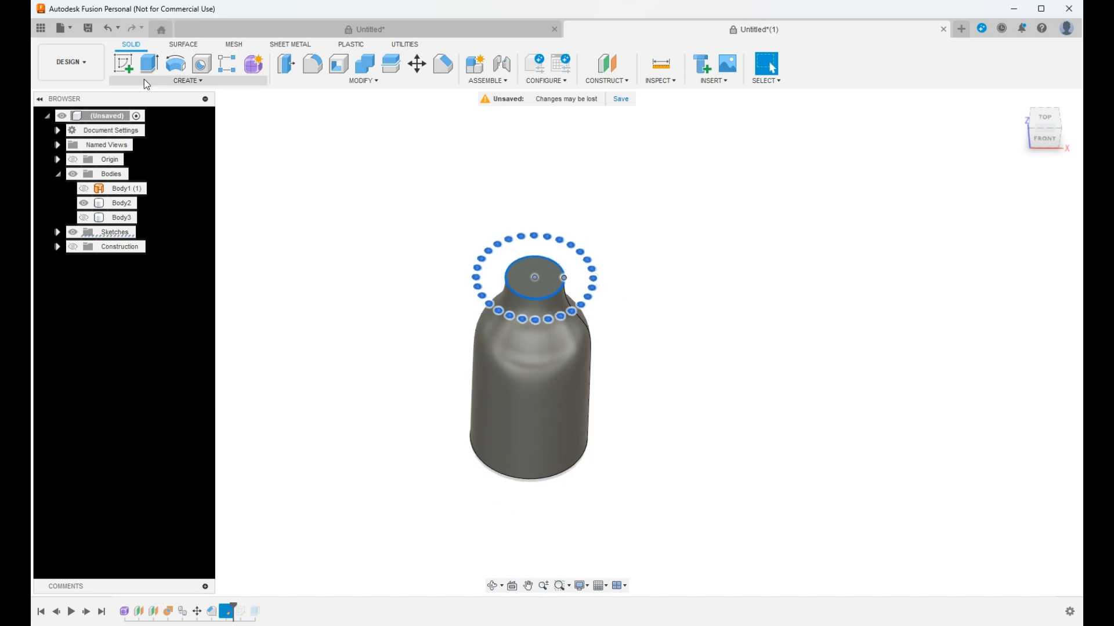
left_click(148, 64)
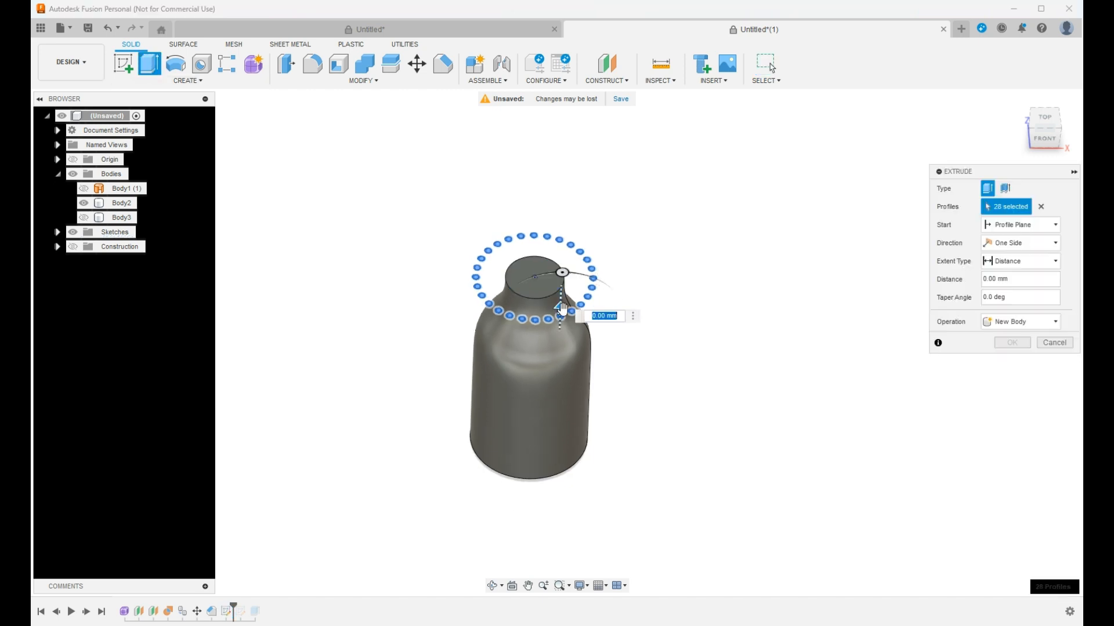
type("-250")
key("Return")
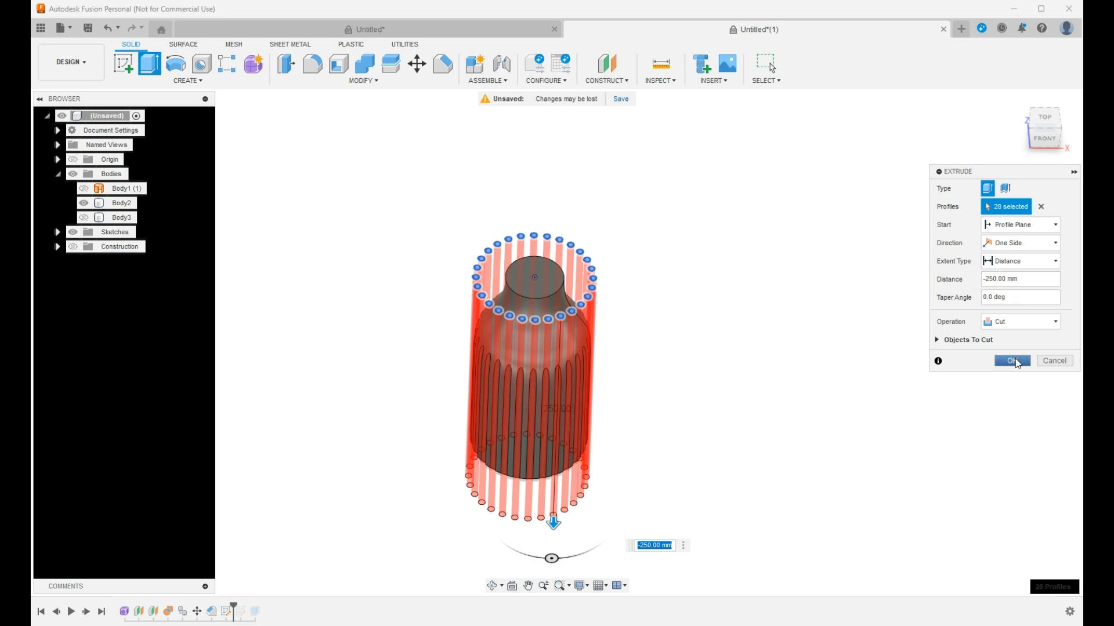
left_click(1013, 361)
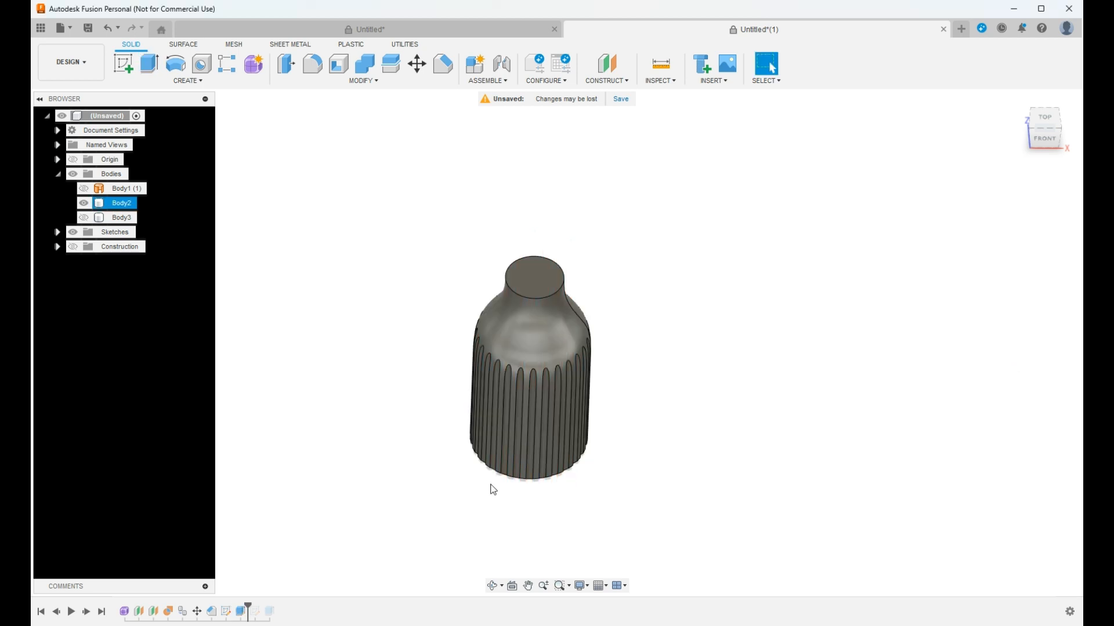
Shell the entire fluted bottle body with an inside thickness of 1.5 mm, selecting all of its faces.
scroll(476, 392, "up", 3)
scroll(1066, 146, "up", 1)
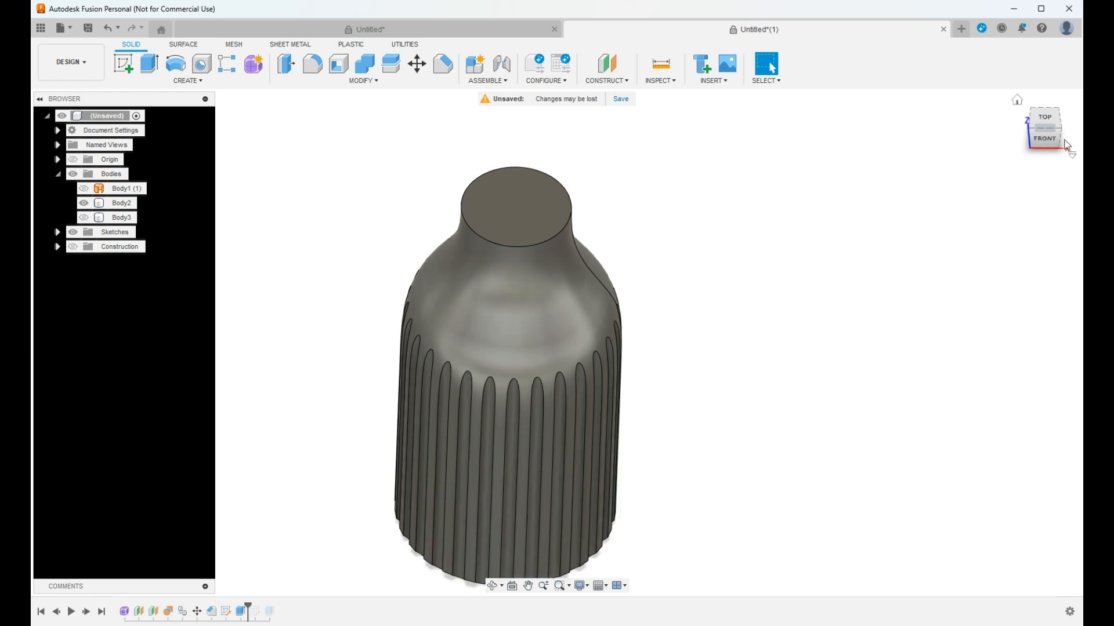
middle_click_drag(1016, 154, 1007, 122, "shift")
scroll(511, 197, "down", 3)
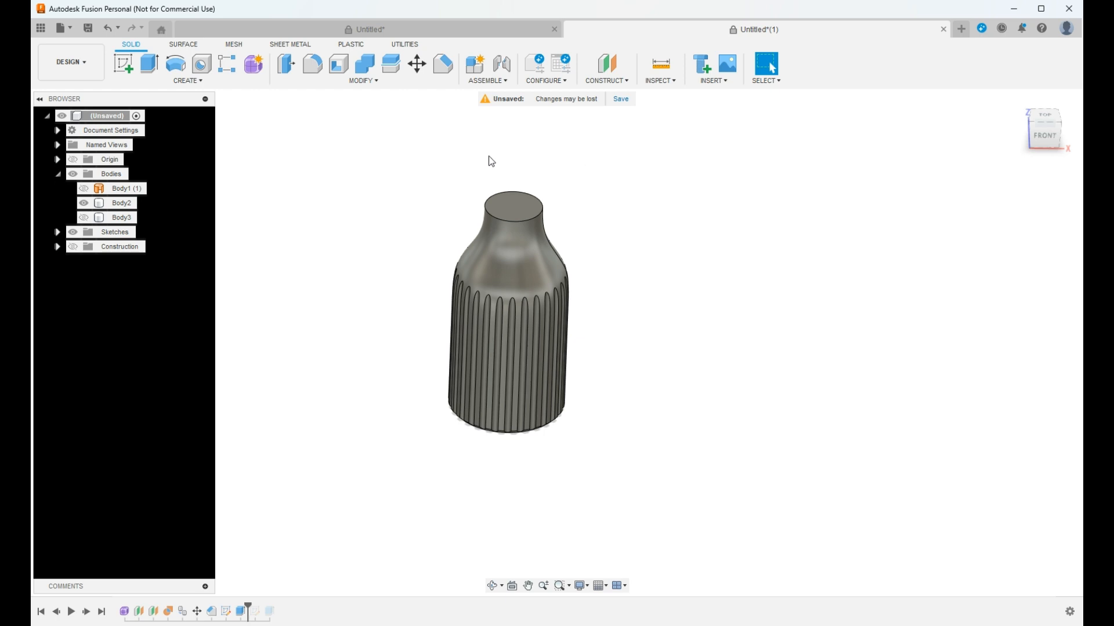
scroll(484, 160, "up", 1)
left_click_drag(366, 153, 666, 482)
scroll(624, 254, "down", 2)
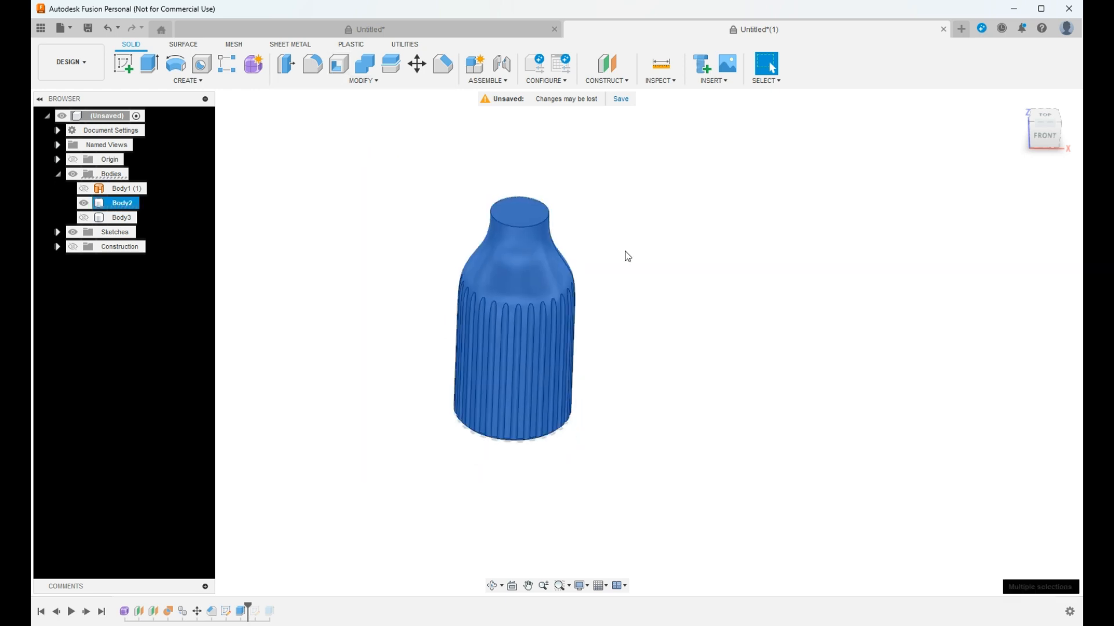
left_click(338, 65)
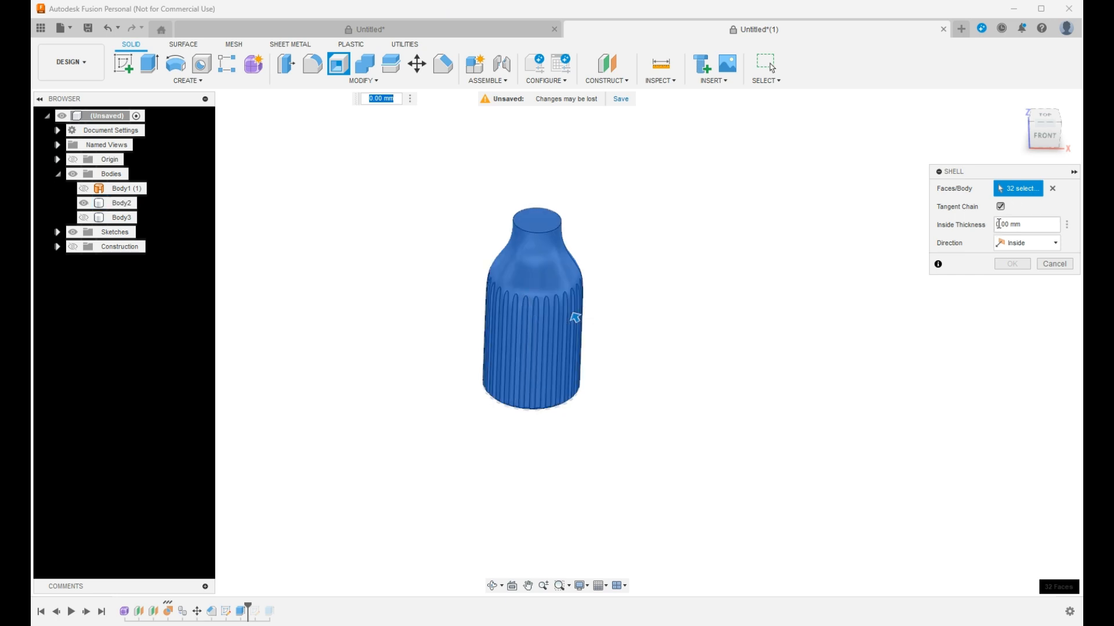
left_click(1013, 223)
type("2")
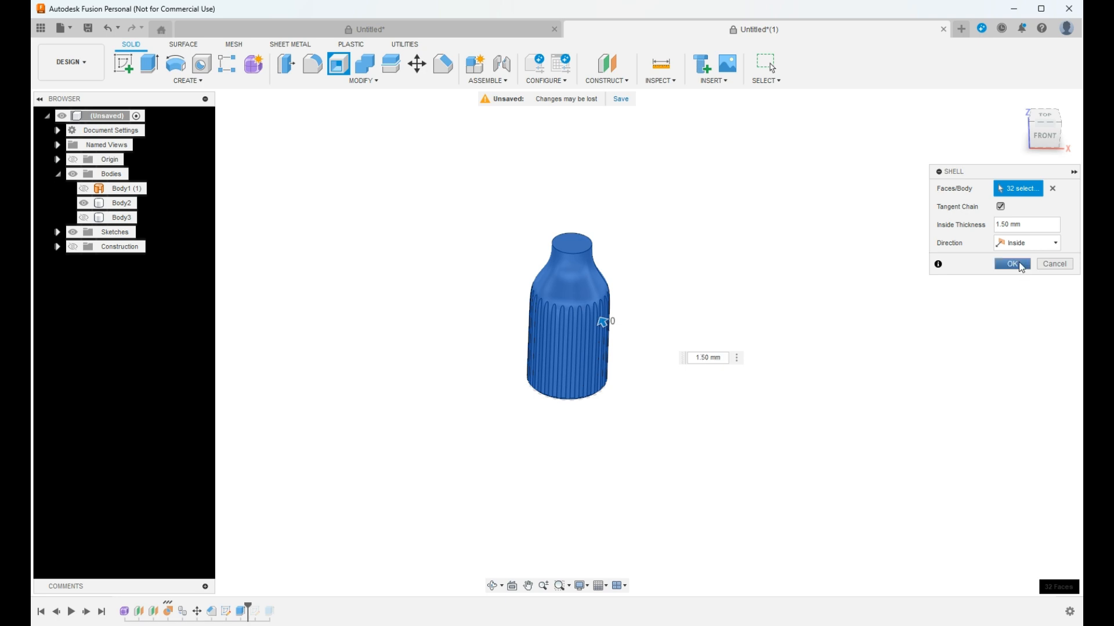
left_click(1012, 264)
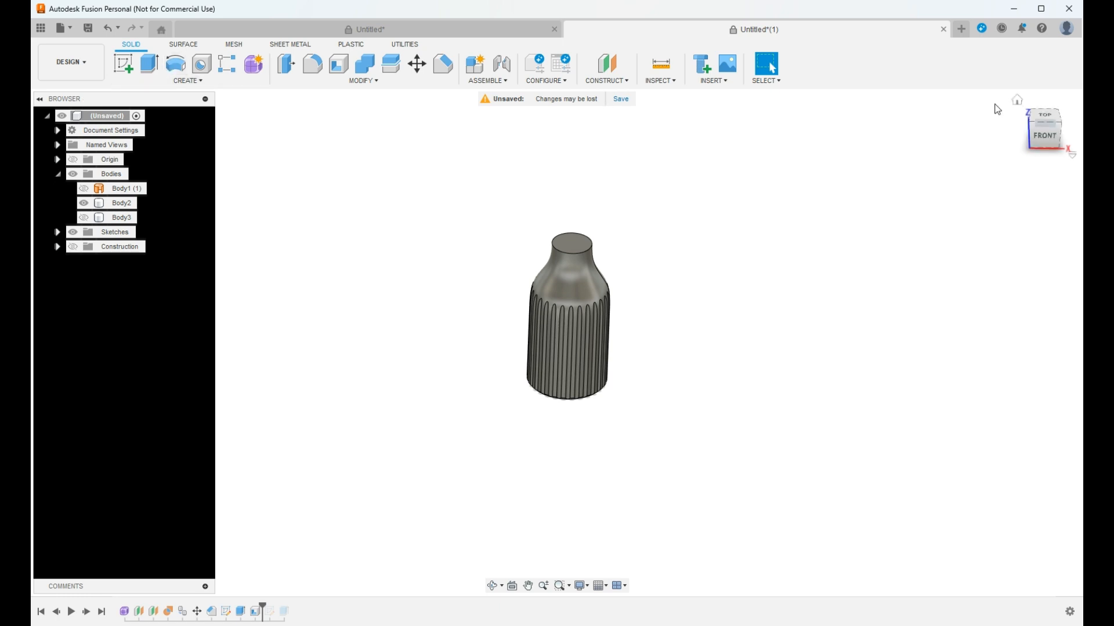
Sketch a thin rectangle about 74 mm by 4.3 mm on the front plane, spanning the closed top of the bottle neck, and finish the sketch.
left_click(1041, 130)
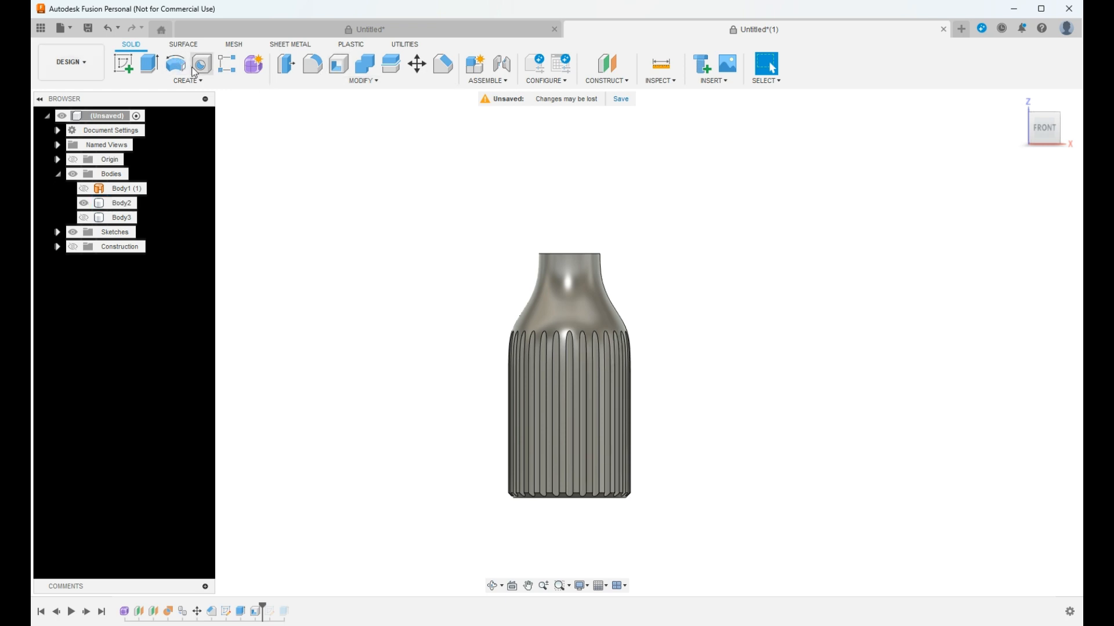
left_click(121, 61)
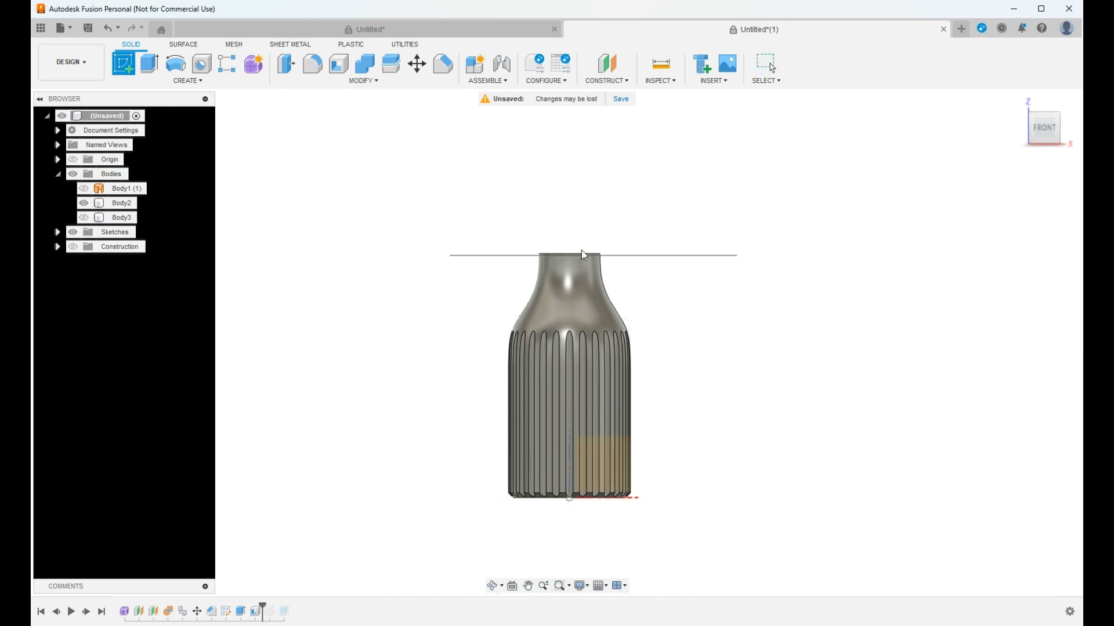
scroll(581, 249, "up", 1)
scroll(605, 254, "down", 1)
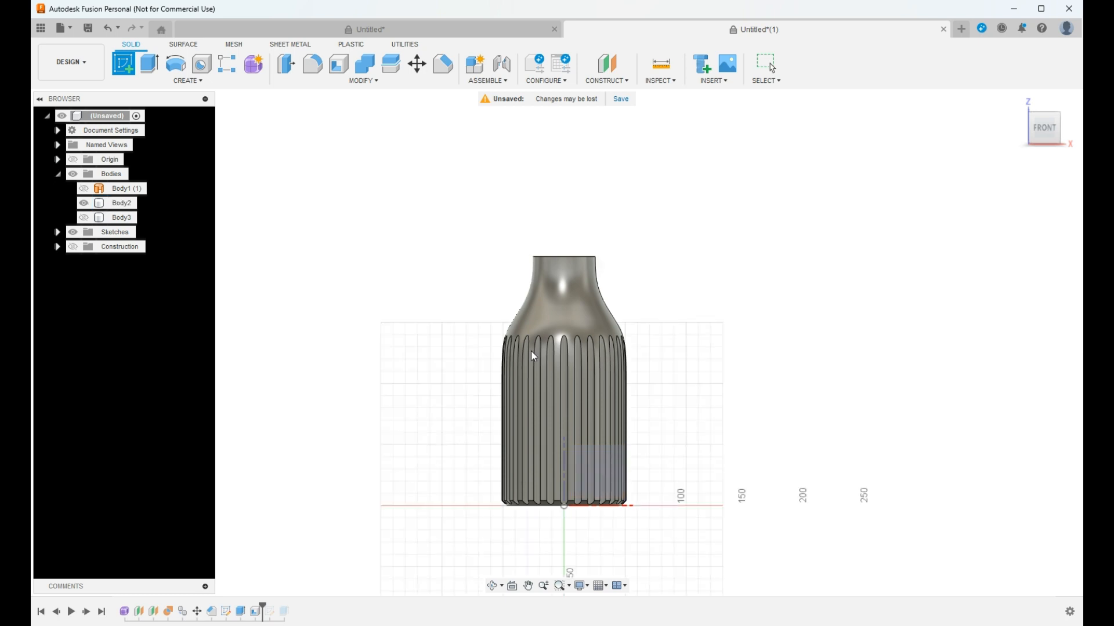
left_click(596, 255)
scroll(650, 462, "down", 5)
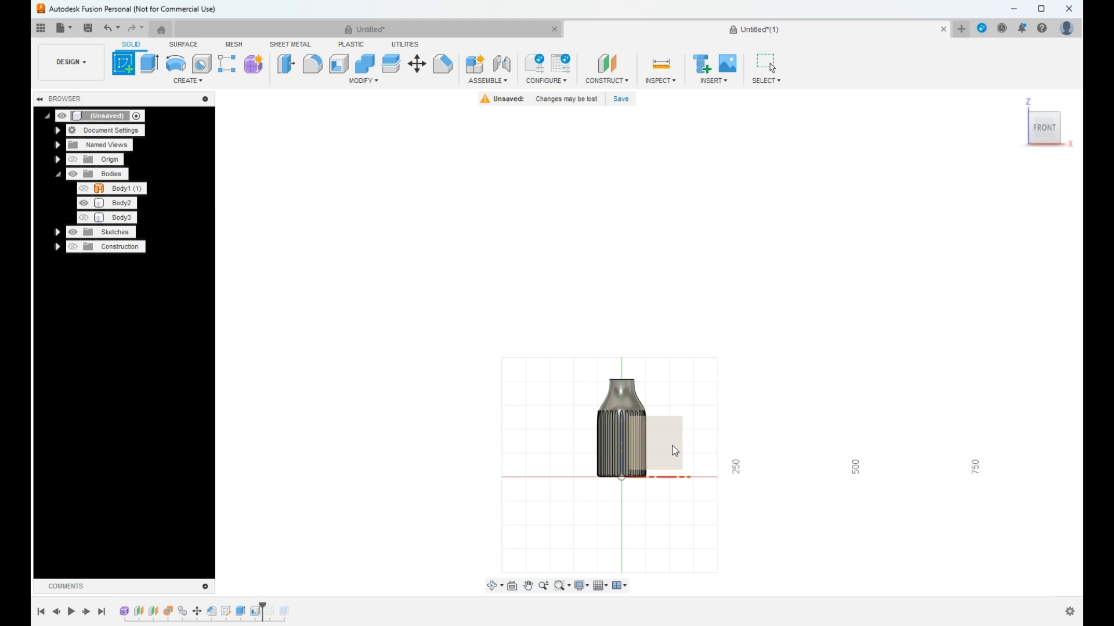
left_click(669, 444)
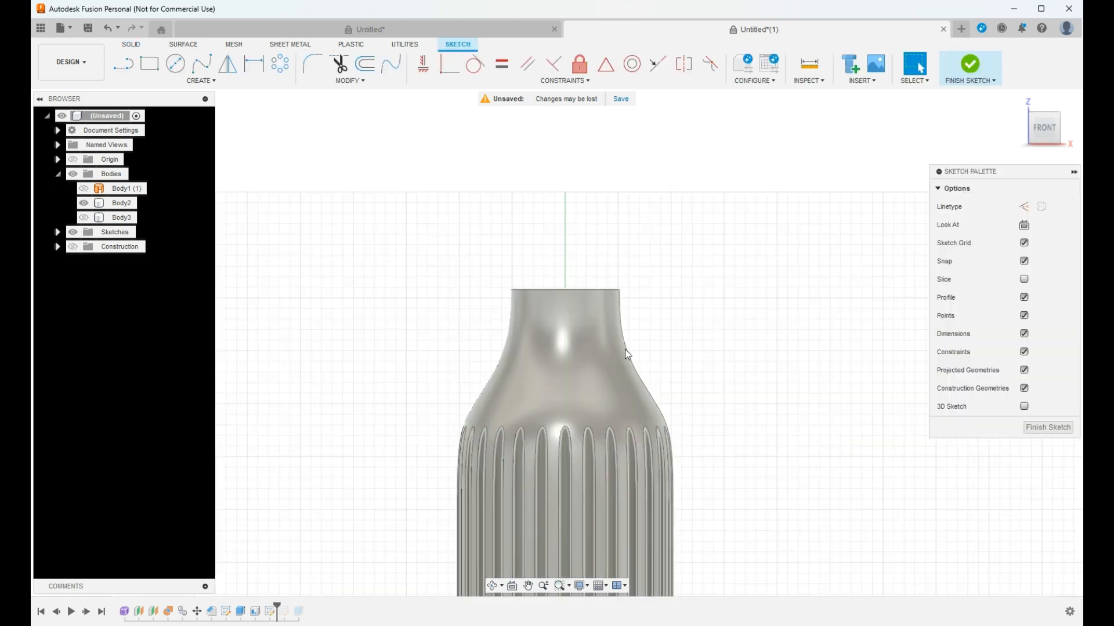
key("r")
scroll(527, 281, "up", 4)
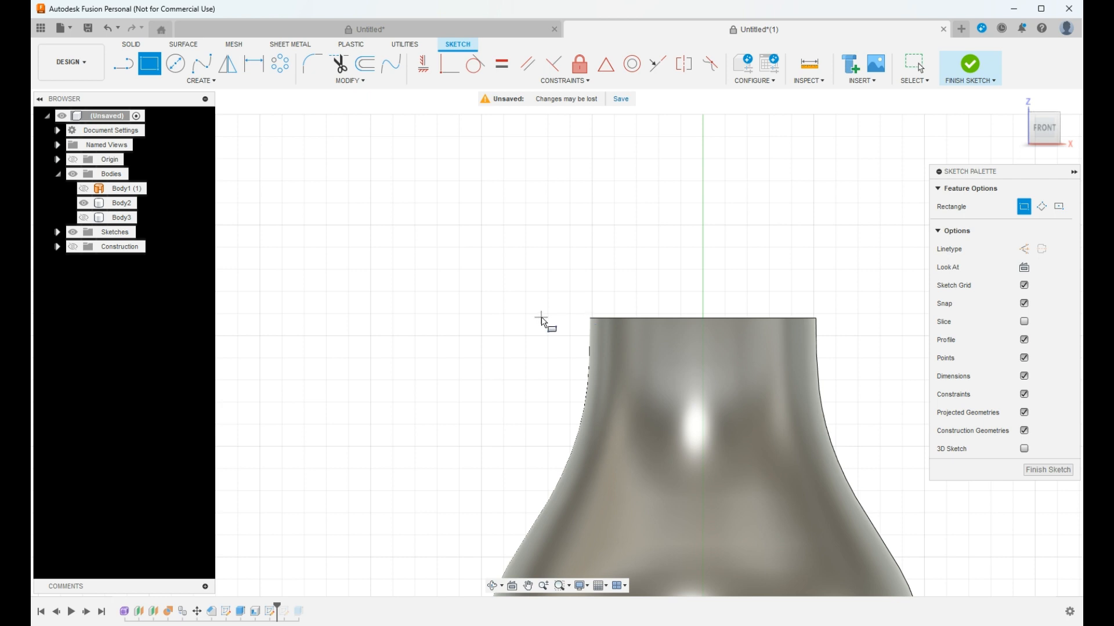
left_click(526, 314)
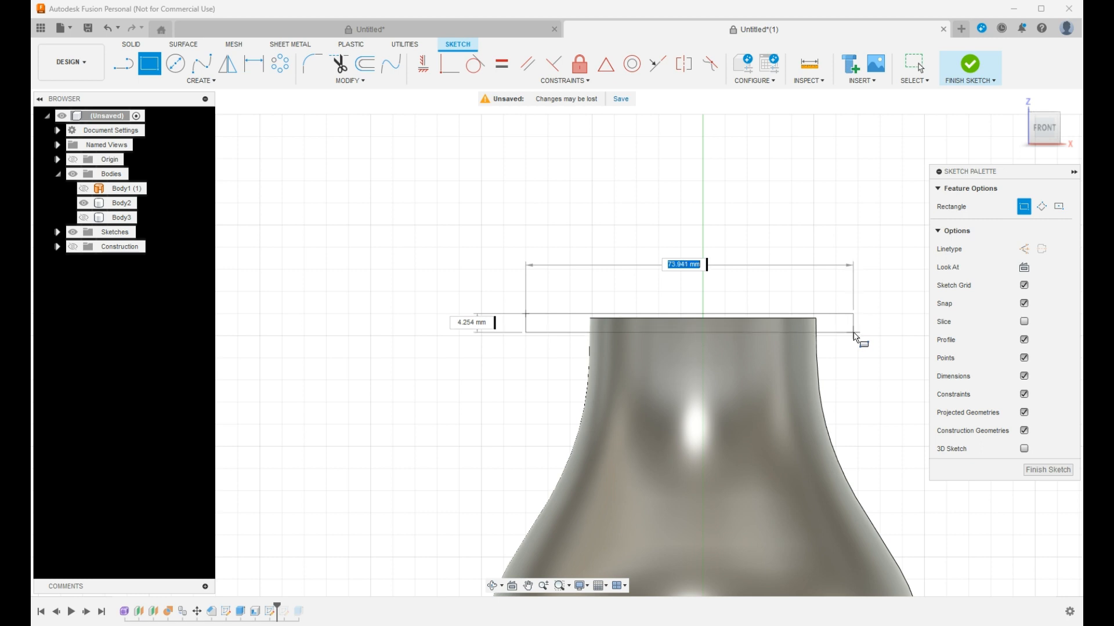
left_click(853, 334)
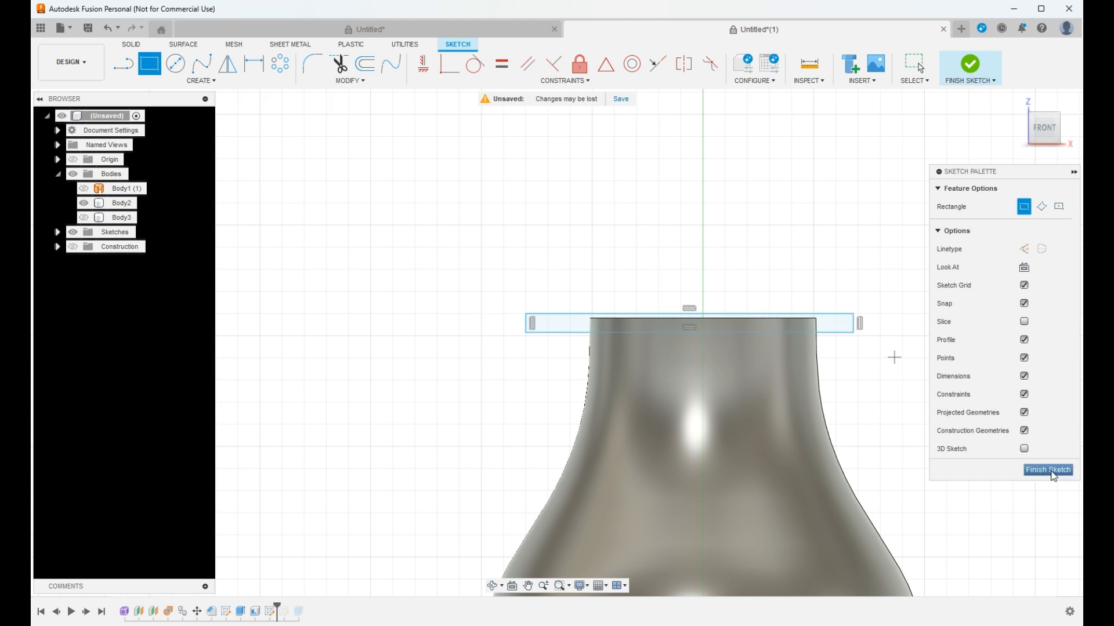
left_click(1049, 470)
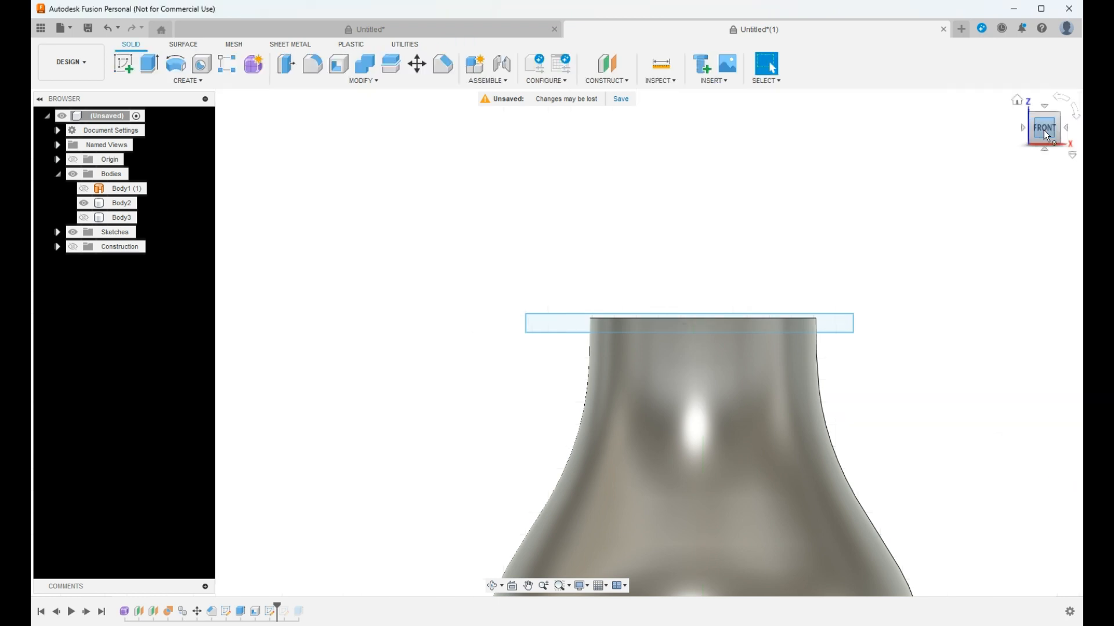
Extrude the thin rectangle symmetrically by 60 mm as a cut to open the bottle's mouth.
left_click(1016, 101)
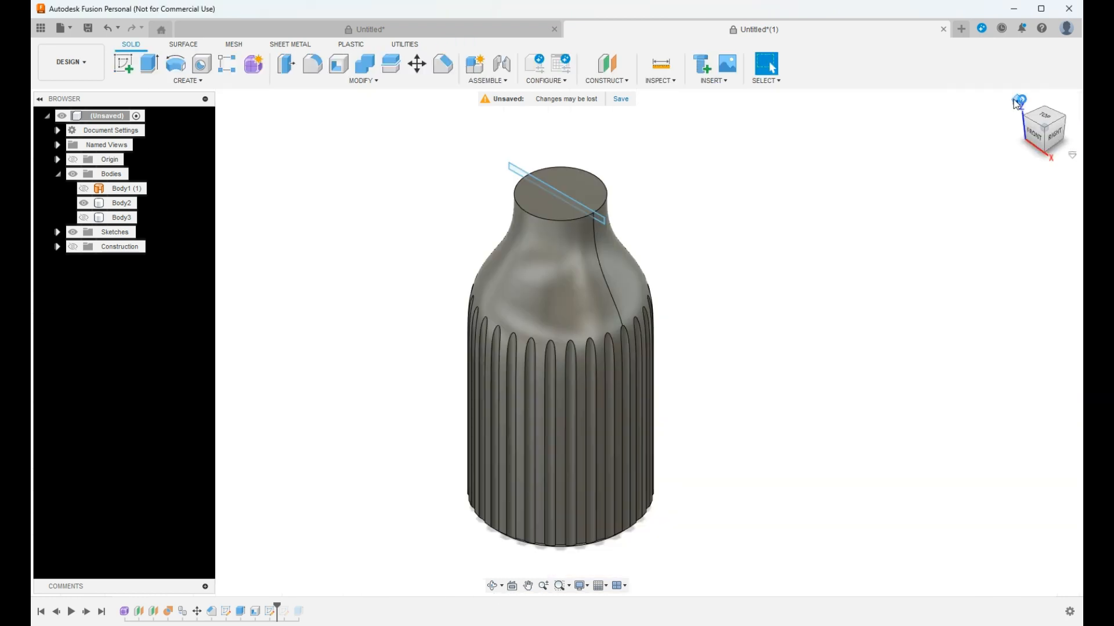
left_click(148, 62)
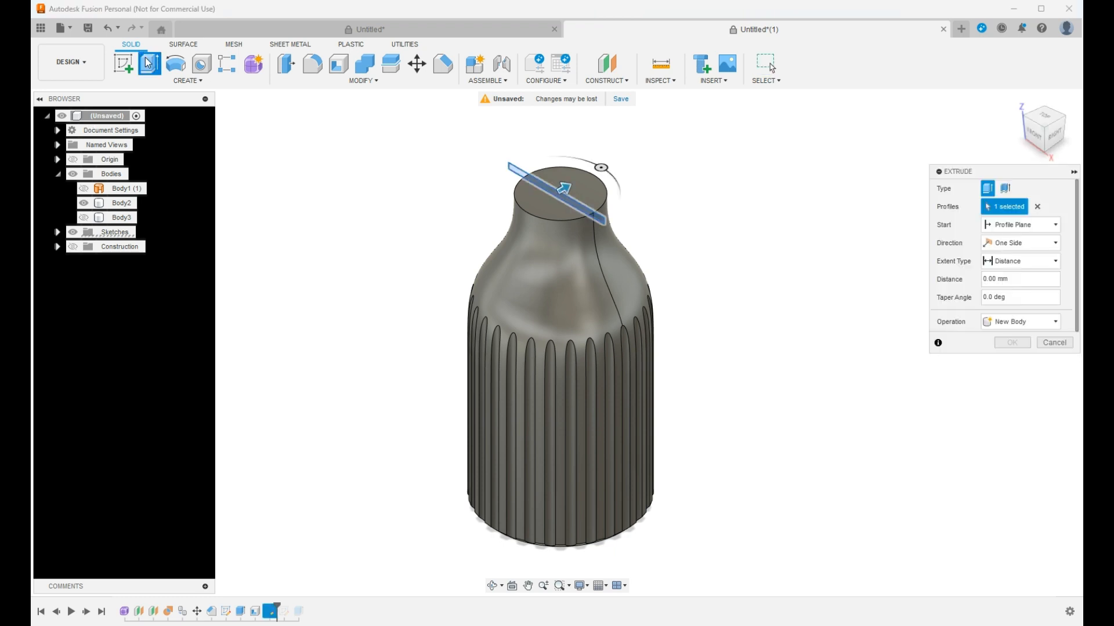
left_click(547, 189)
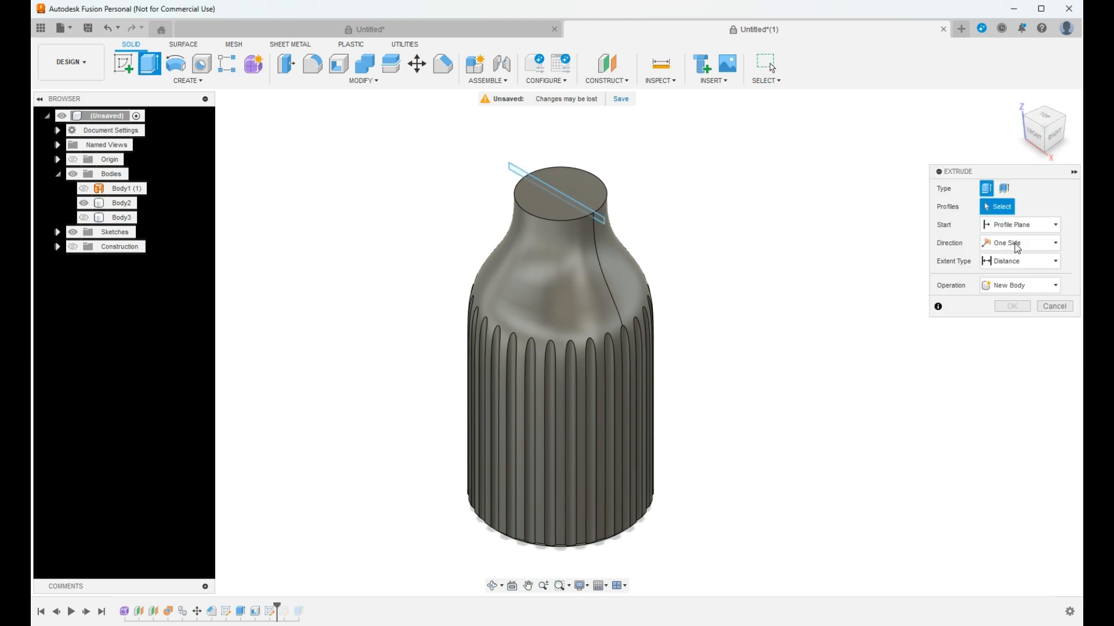
left_click(574, 202)
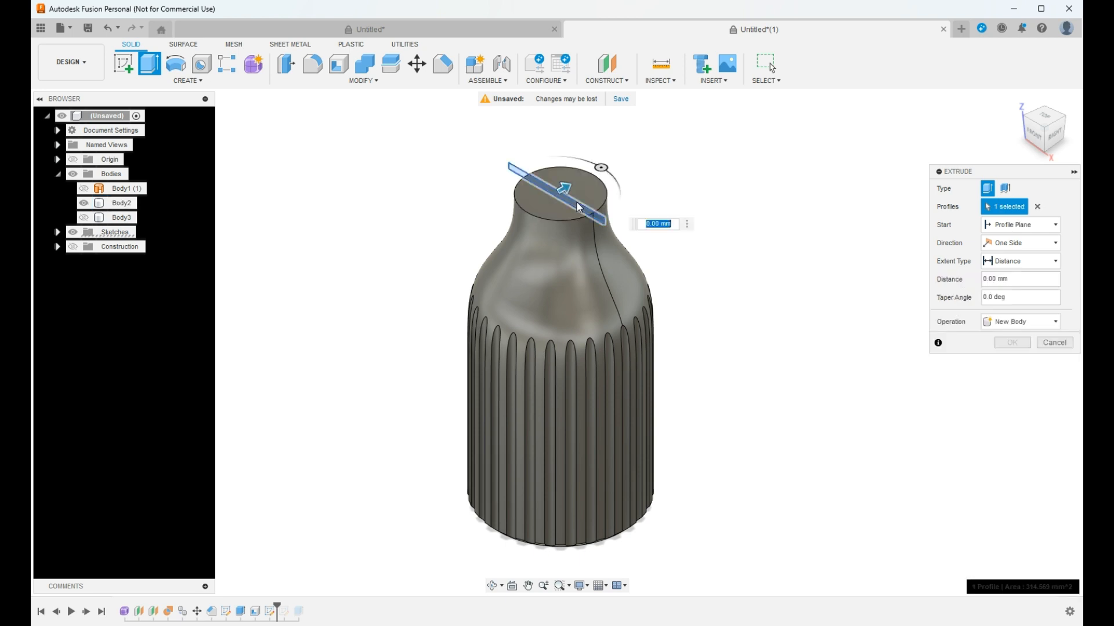
left_click(1006, 242)
left_click(1010, 284)
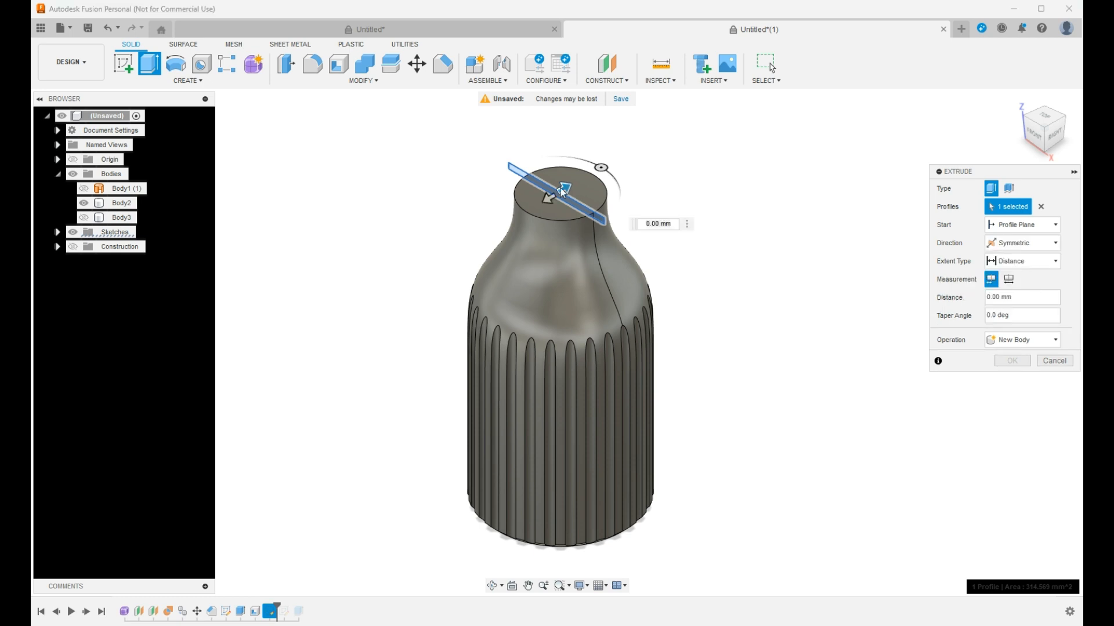
left_click_drag(562, 191, 468, 241)
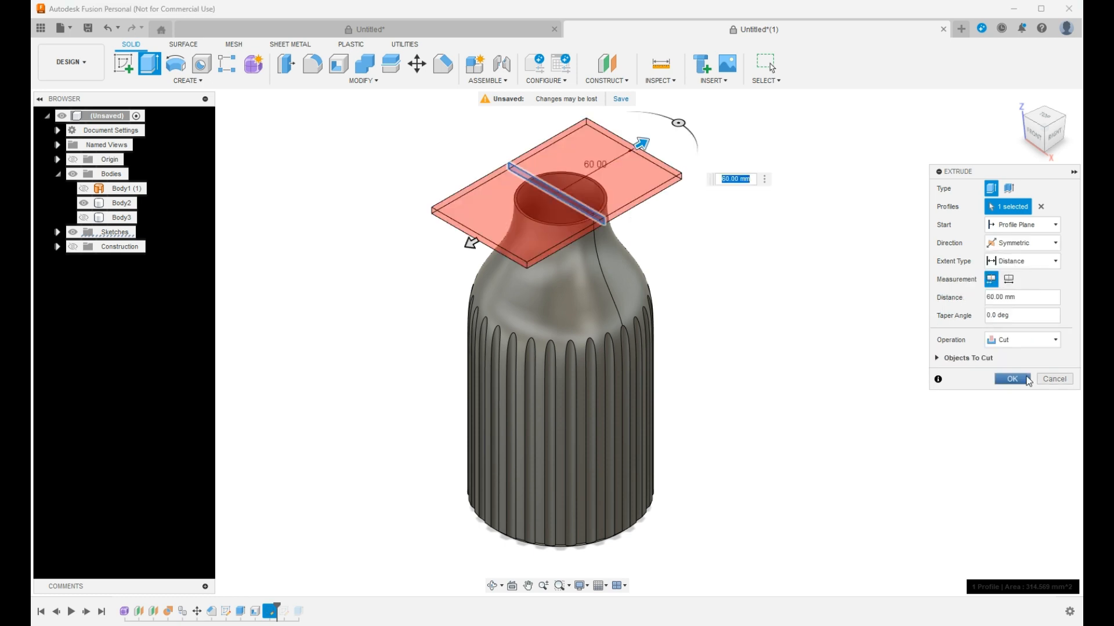
left_click(1022, 379)
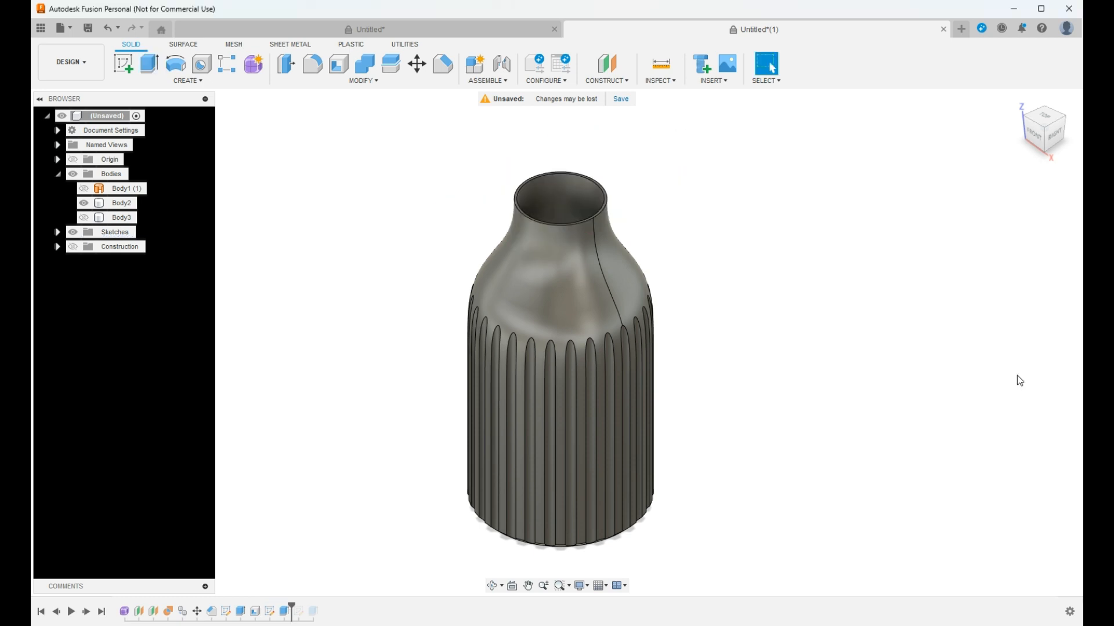
Fillet the inner and outer rim edges of the bottle mouth with a 0.5 mm radius.
left_click(313, 64)
left_click(556, 174)
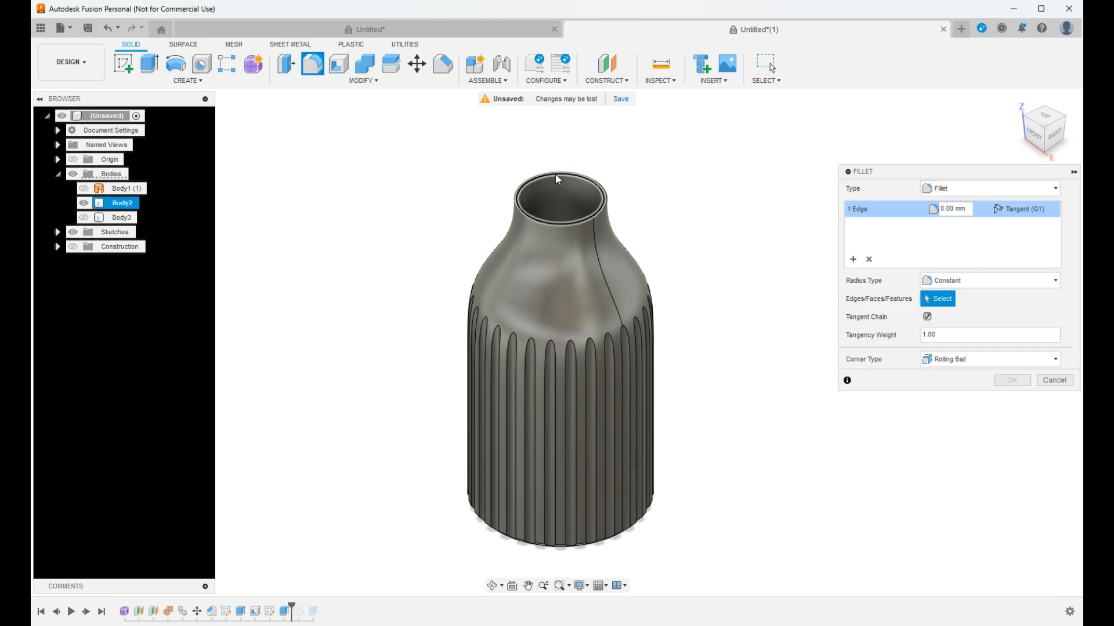
left_click(555, 173)
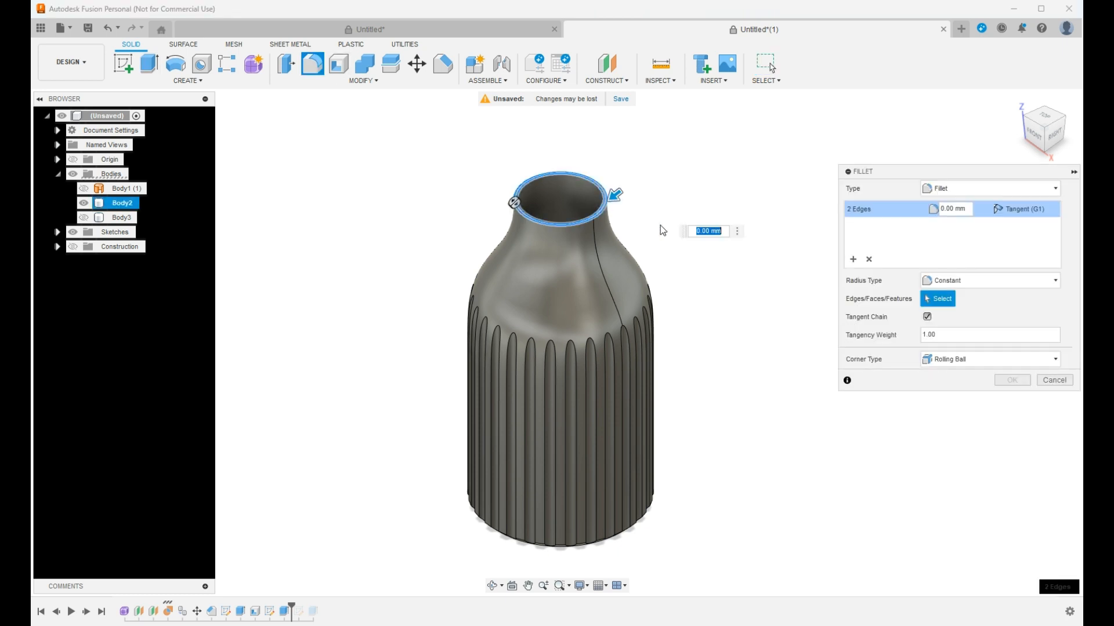
left_click(950, 208)
type("0.5")
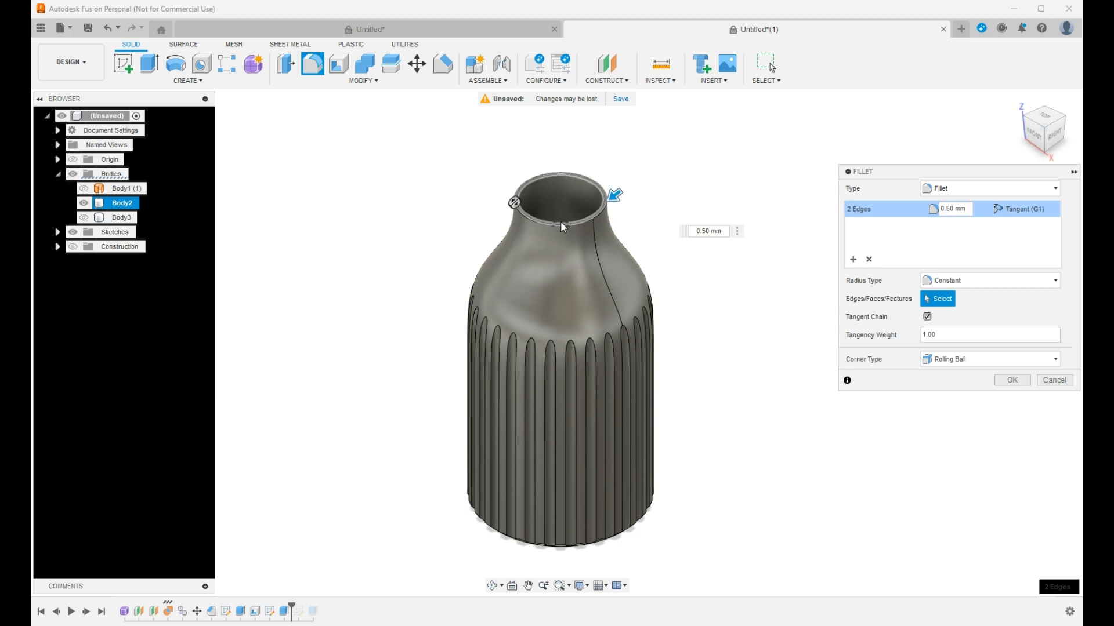
left_click(1013, 380)
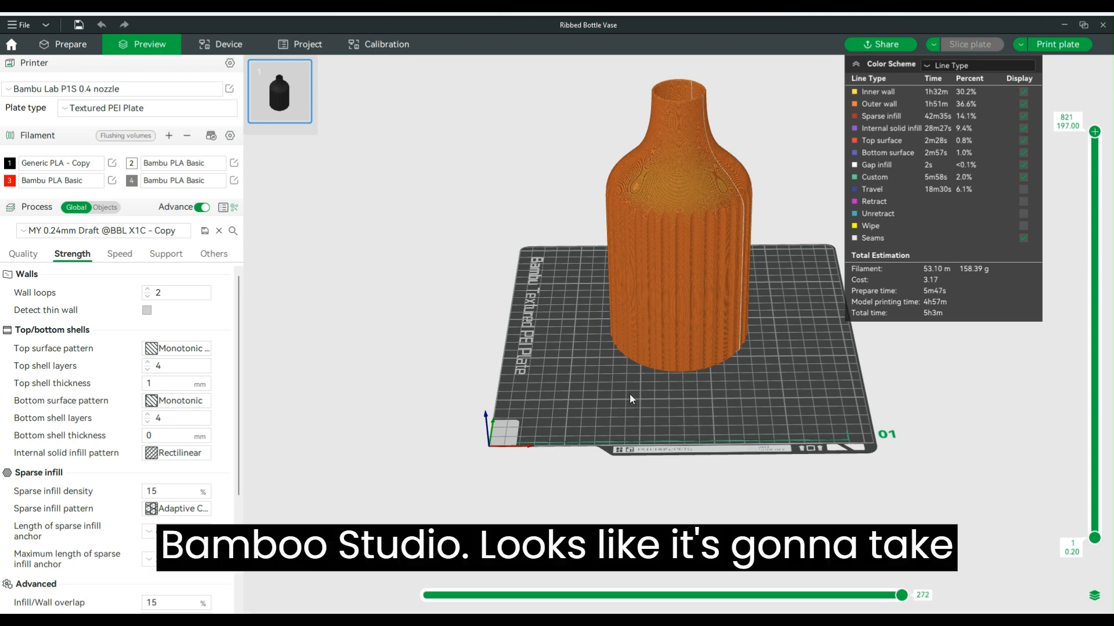
Switch to Bambu Studio and examine the sliced bottle's wall lines in cross-section, lowering the preview to layer 322.
scroll(629, 393, "up", 2)
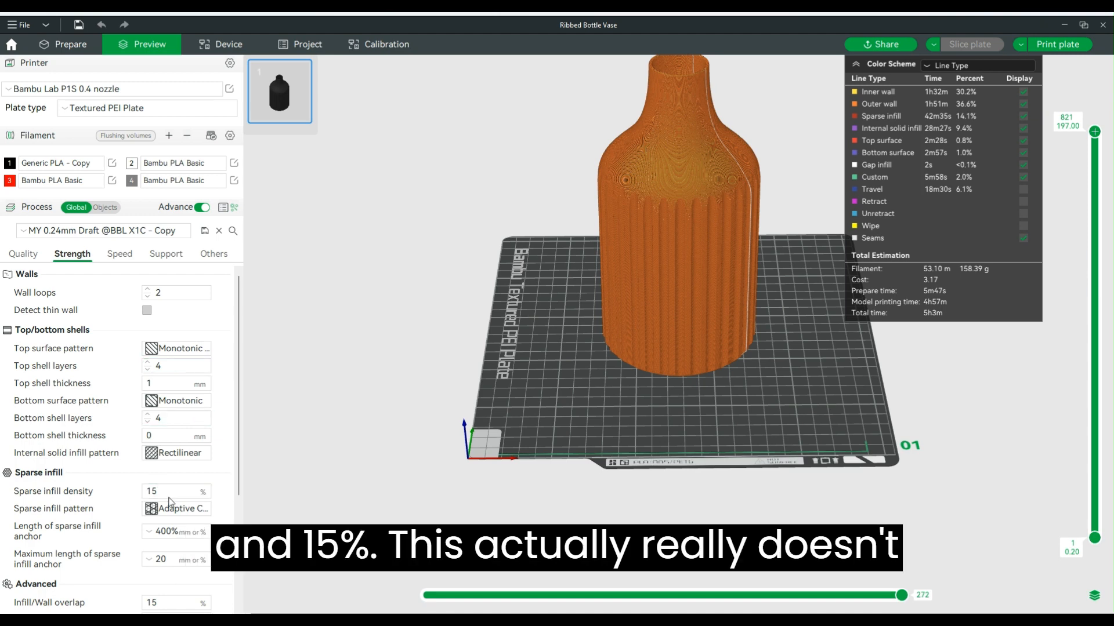
left_click_drag(819, 438, 820, 499)
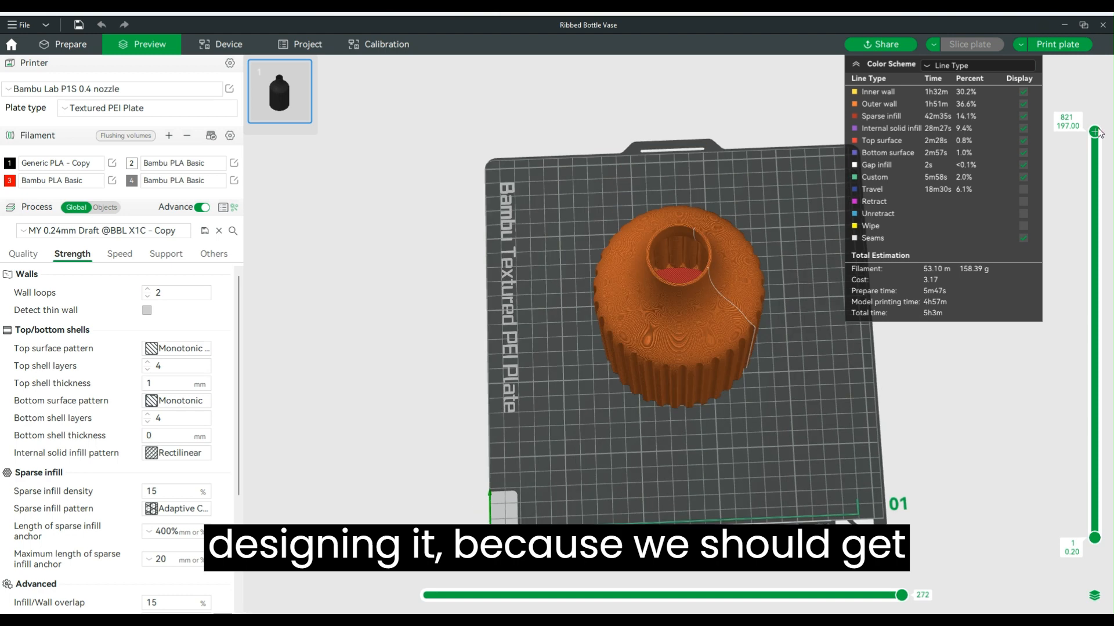
left_click_drag(1094, 133, 1095, 374)
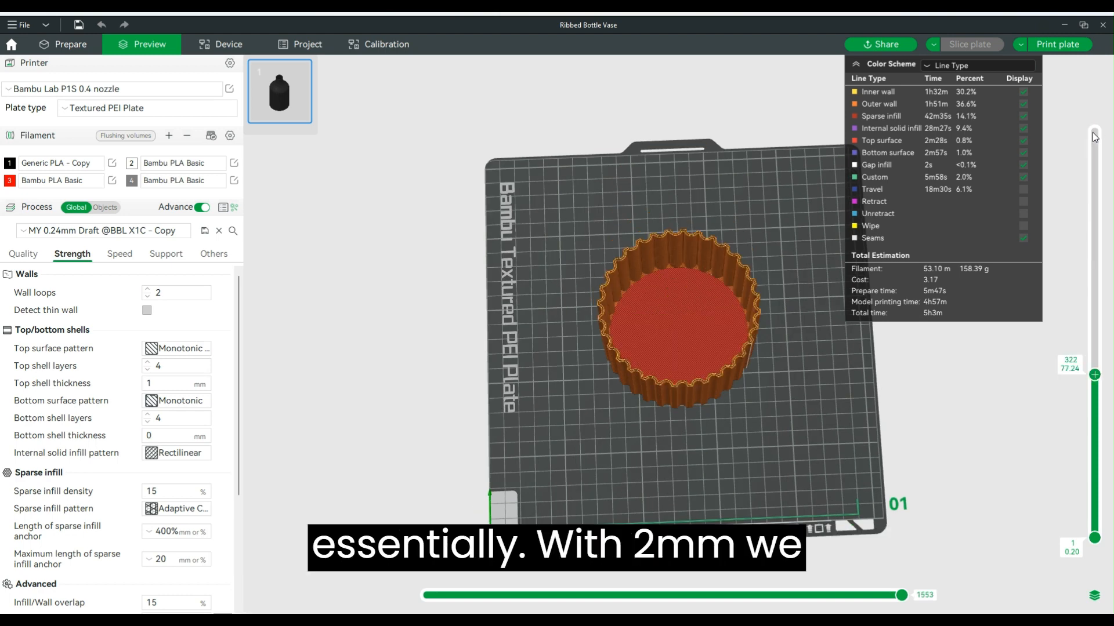
scroll(757, 349, "down", 3)
scroll(745, 331, "up", 8)
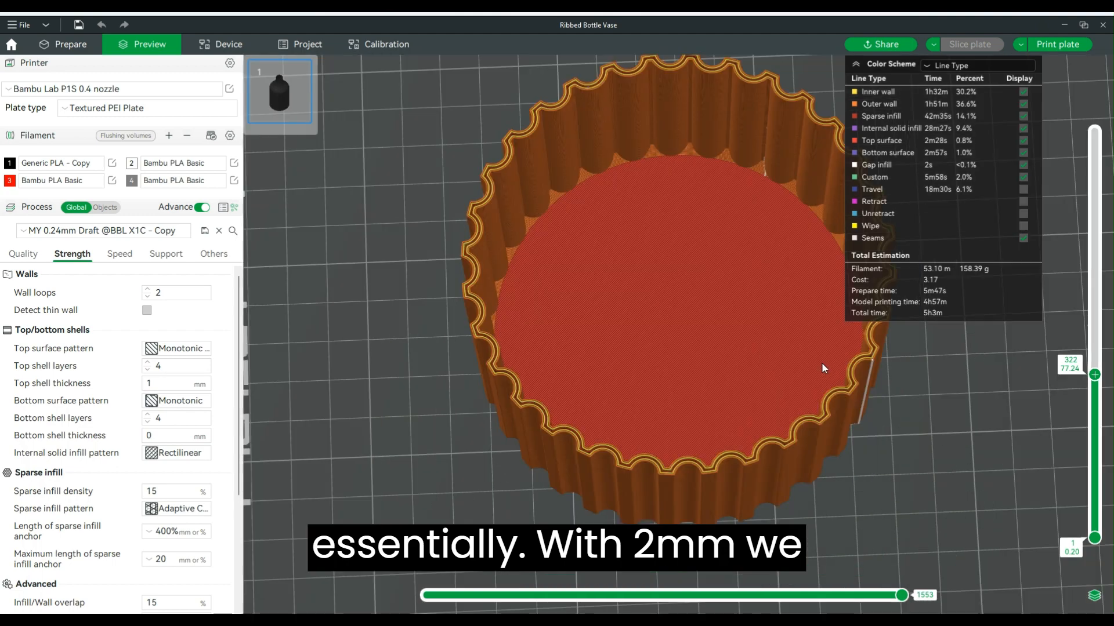
scroll(887, 388, "up", 2)
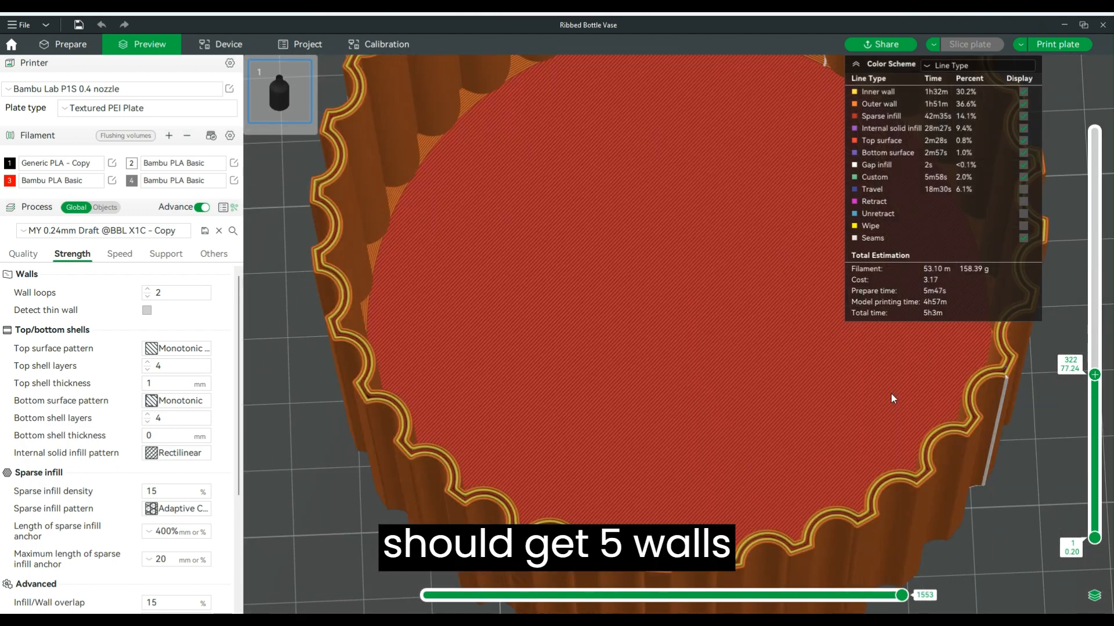
scroll(891, 395, "up", 2)
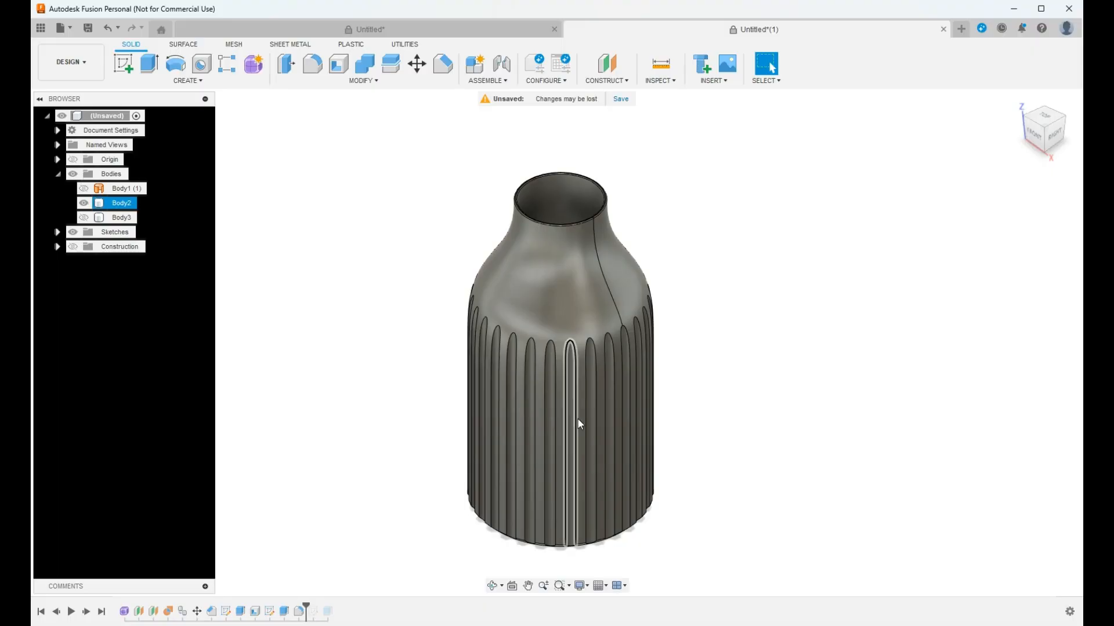
Return to Fusion and show the spare smooth bottle body, Body3, beside the fluted bottle in the front view.
scroll(577, 422, "down", 3)
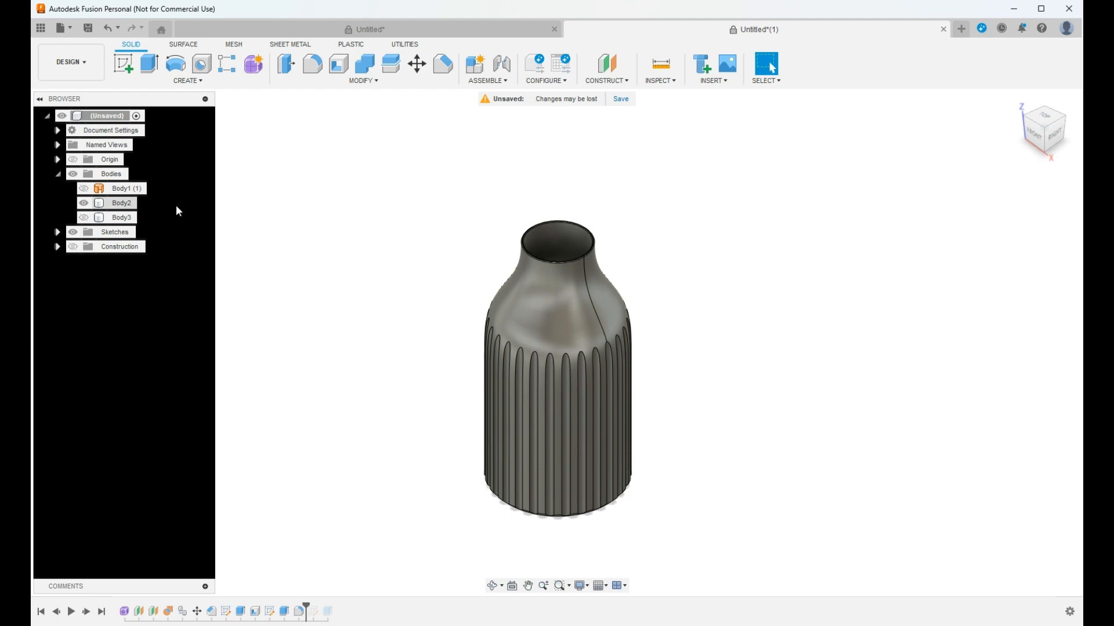
left_click(84, 218)
scroll(412, 298, "down", 4)
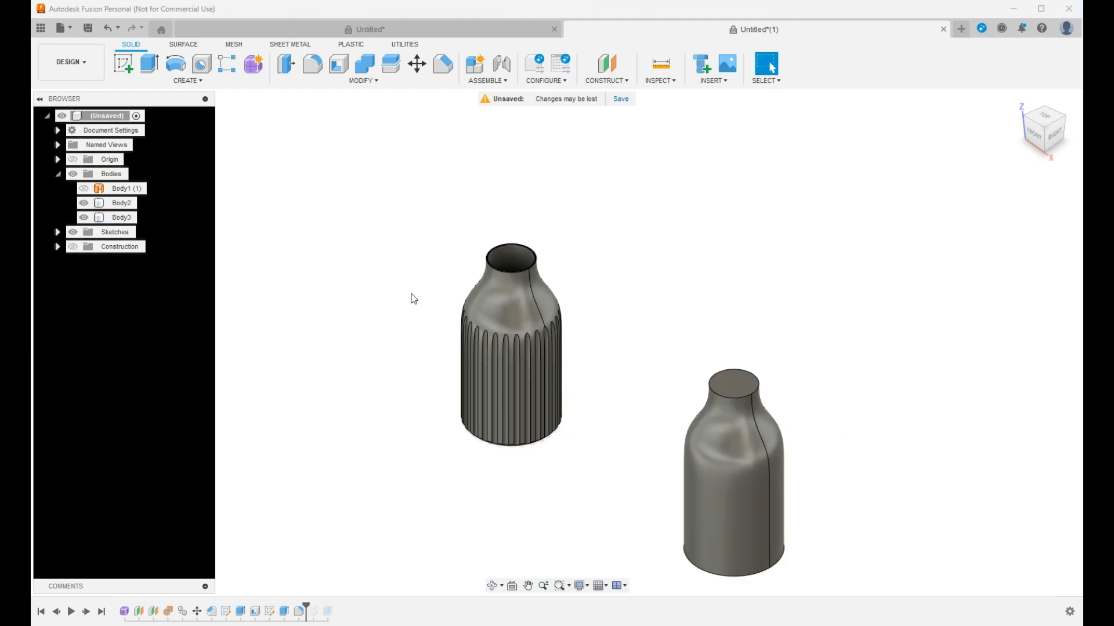
left_click(1034, 136)
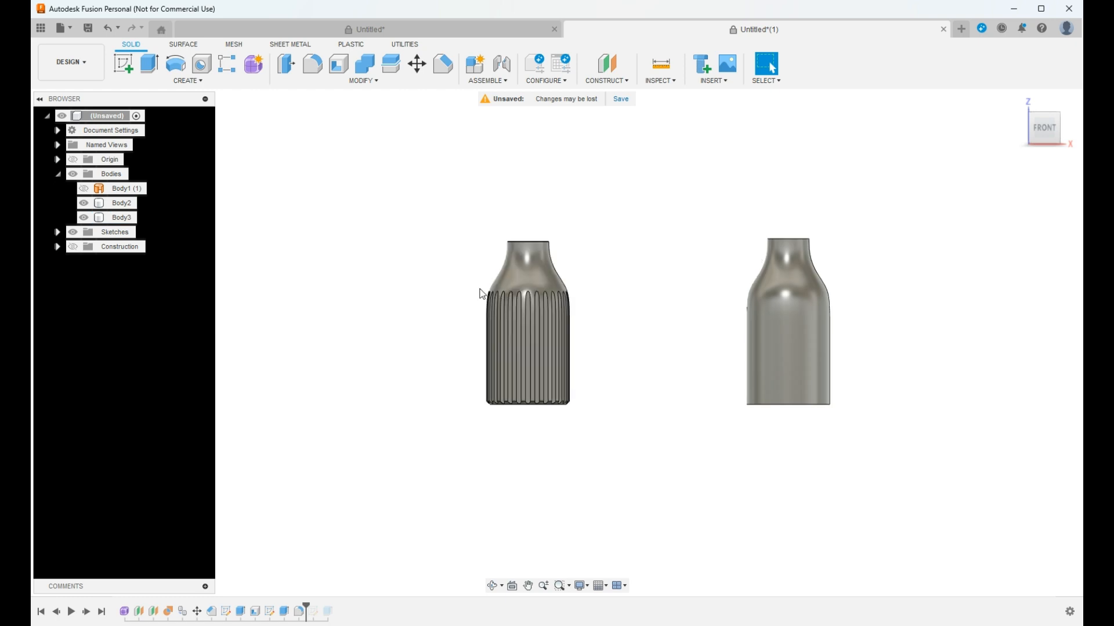
Hide the fluted bottle, Body2, leaving only the smooth bottle body shown.
left_click(86, 207)
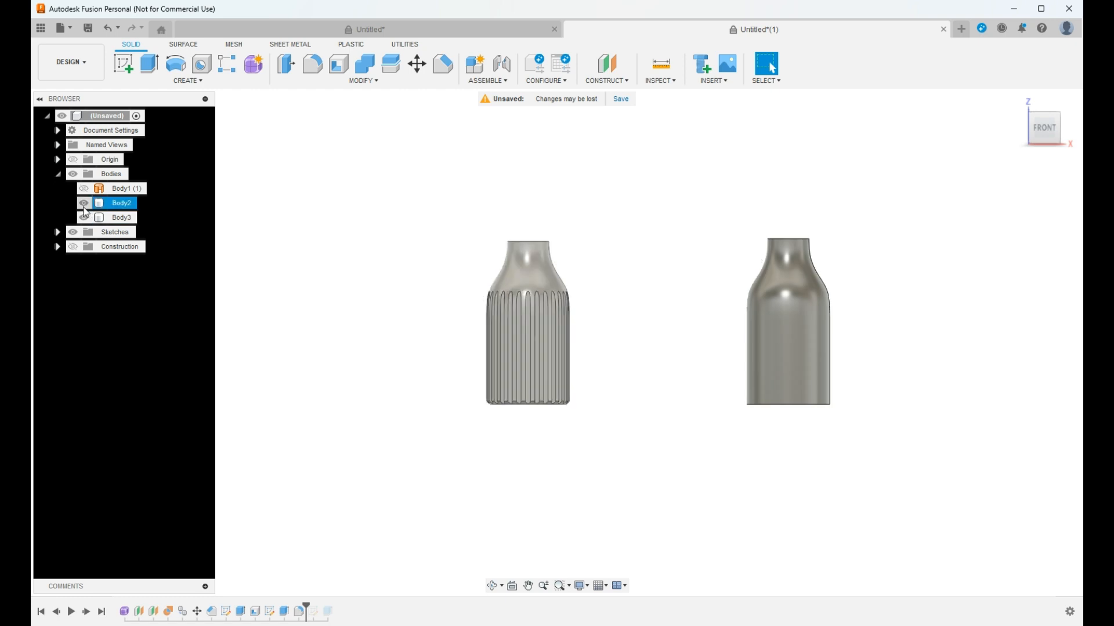
left_click(83, 203)
left_click(104, 217)
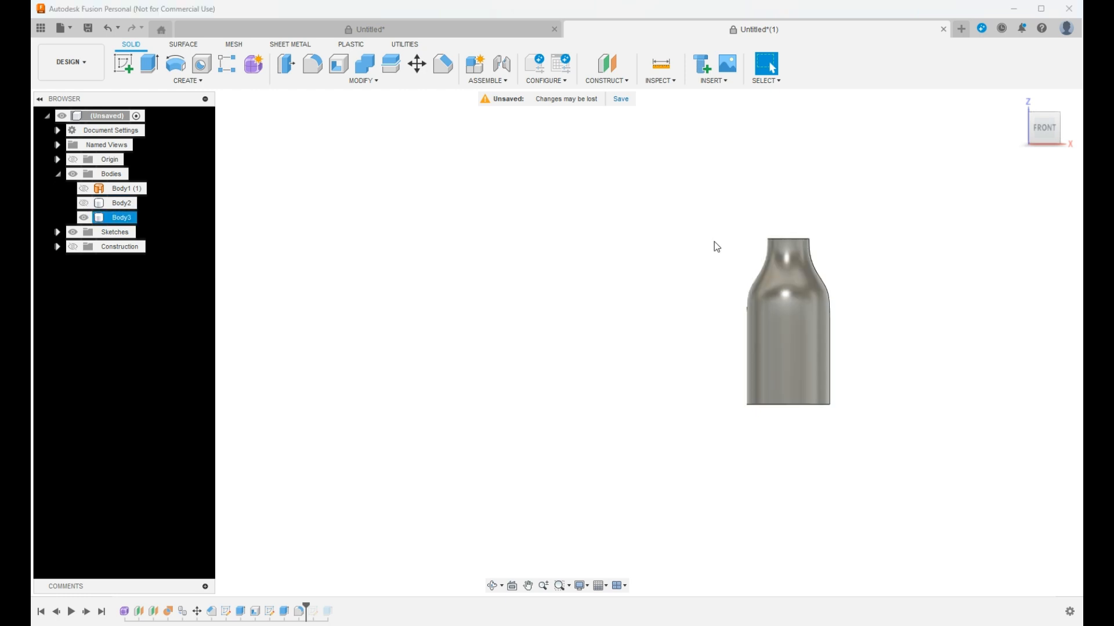
scroll(820, 326, "up", 5)
left_click(838, 312)
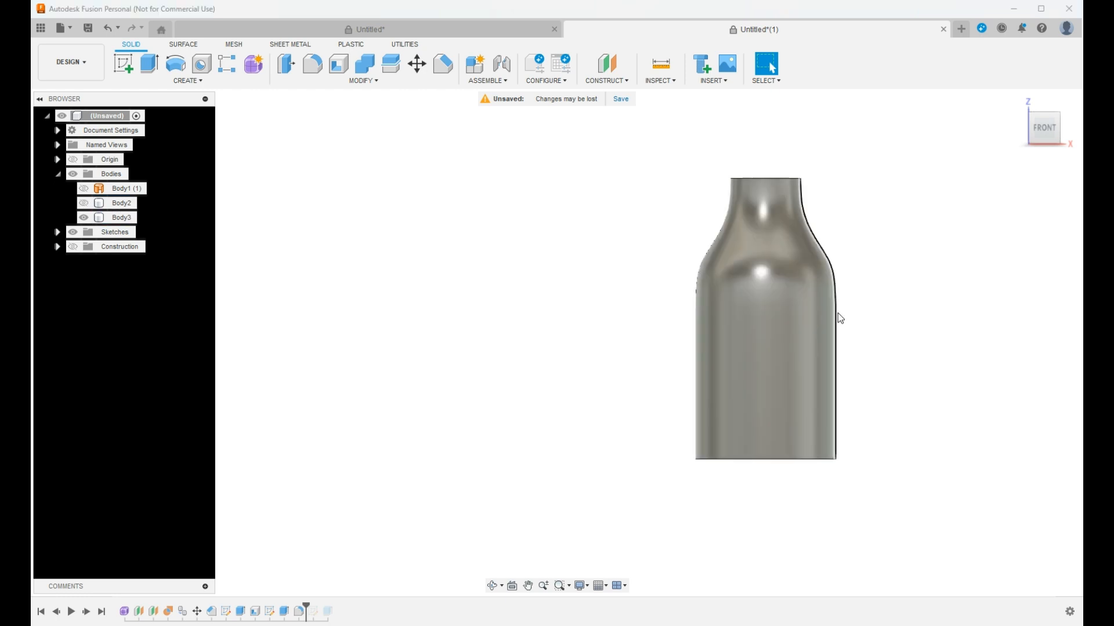
Chamfer the smooth bottle's bottom outer edge with an equal distance of 4 mm.
left_click(1045, 134)
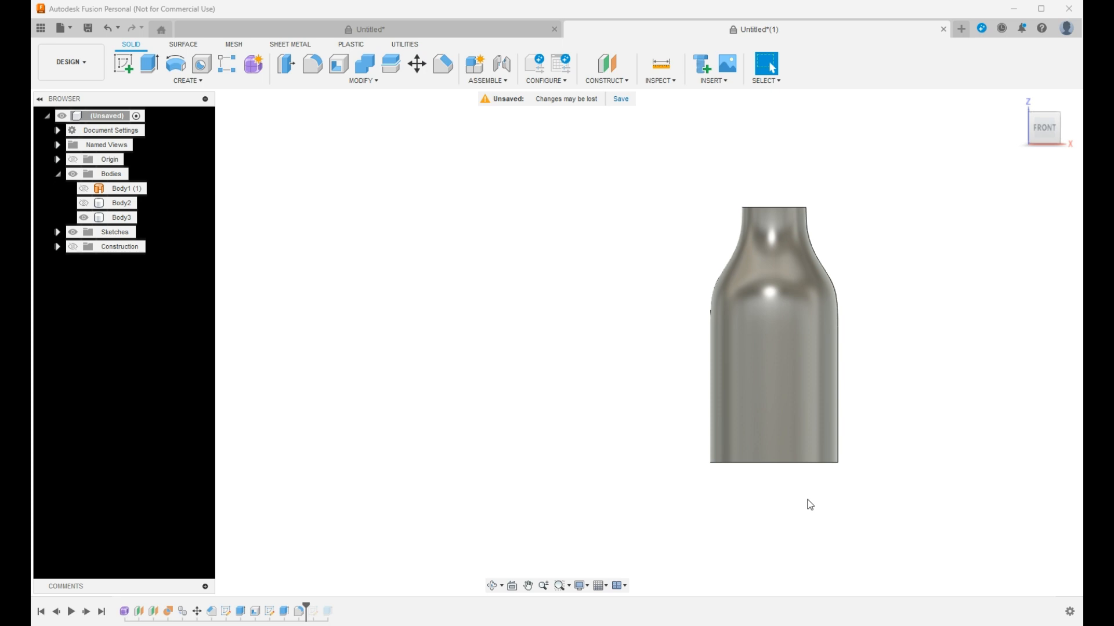
left_click(798, 462)
key("c")
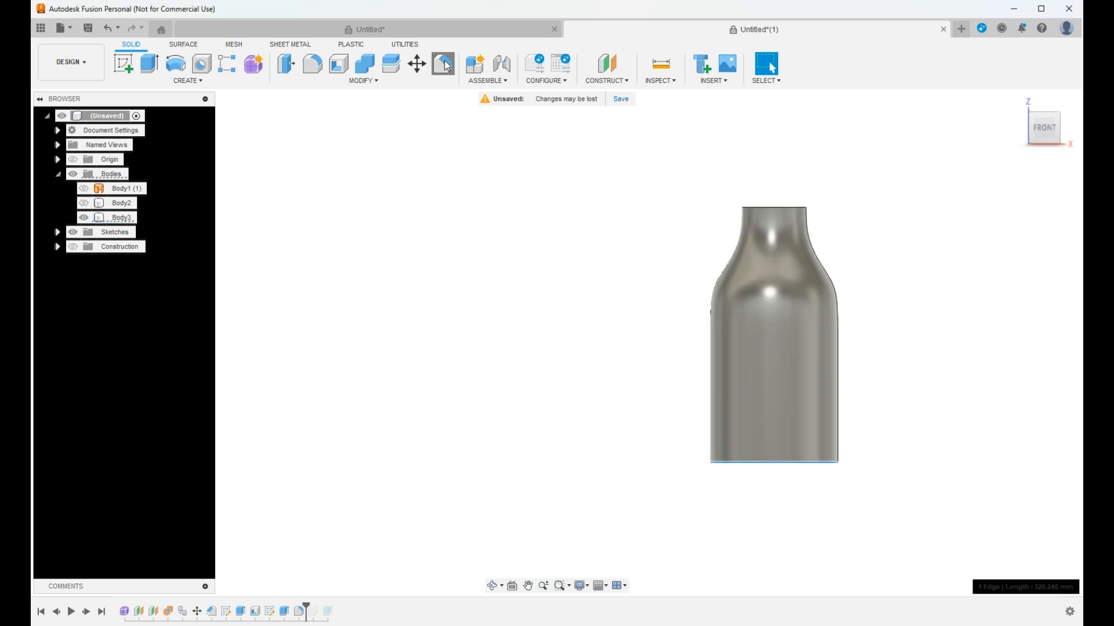
left_click(943, 191)
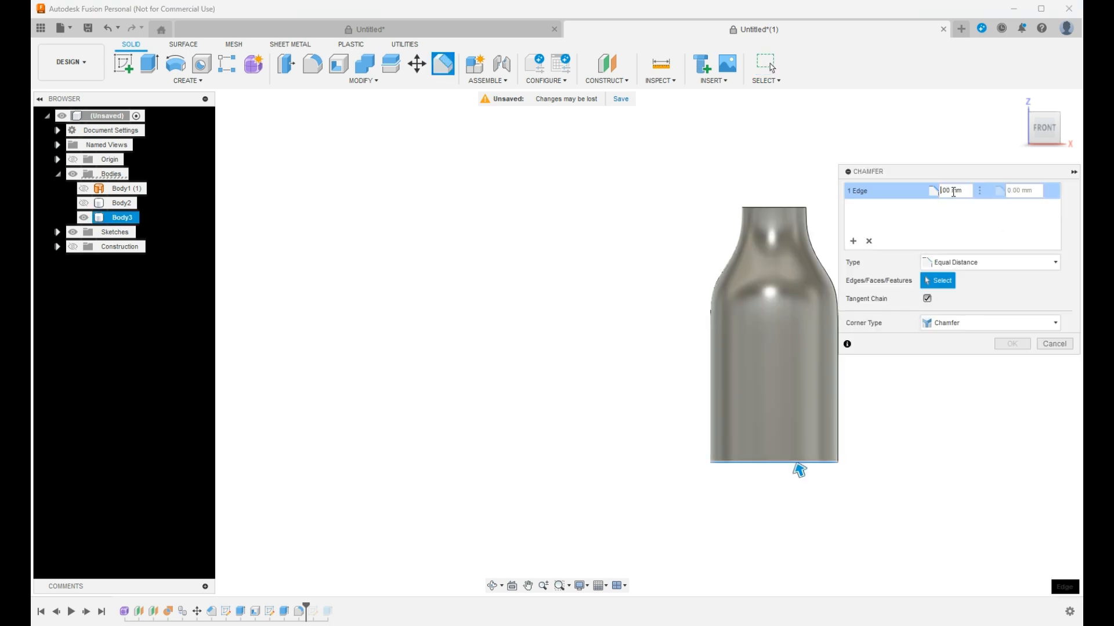
type("4")
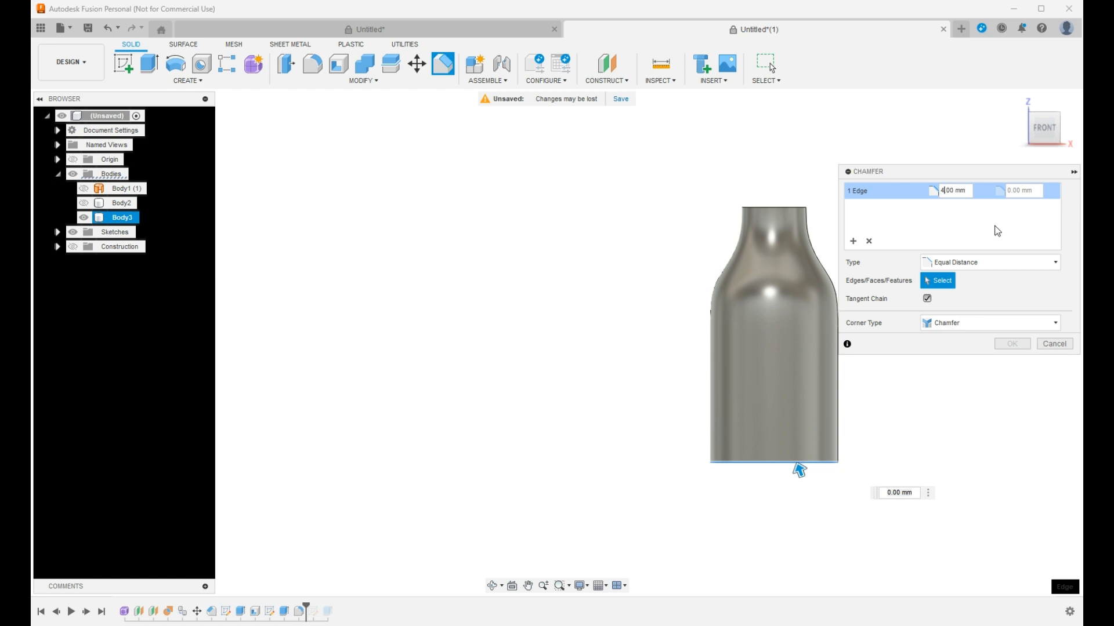
left_click(1022, 342)
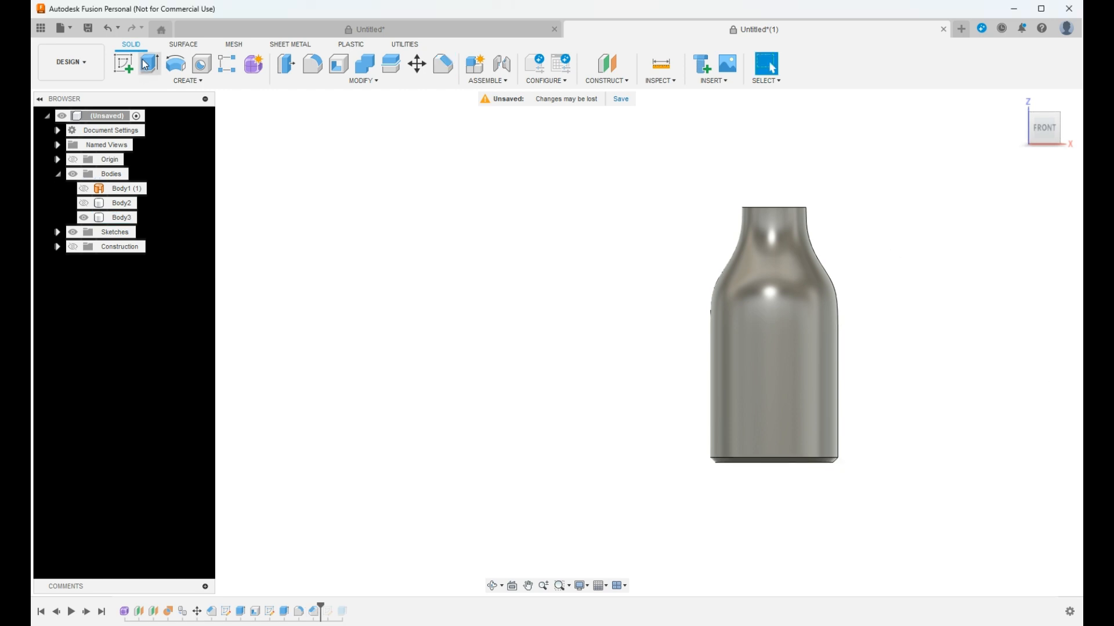
Start a new sketch on the flat top face of the smooth bottle's neck.
left_click(1046, 103)
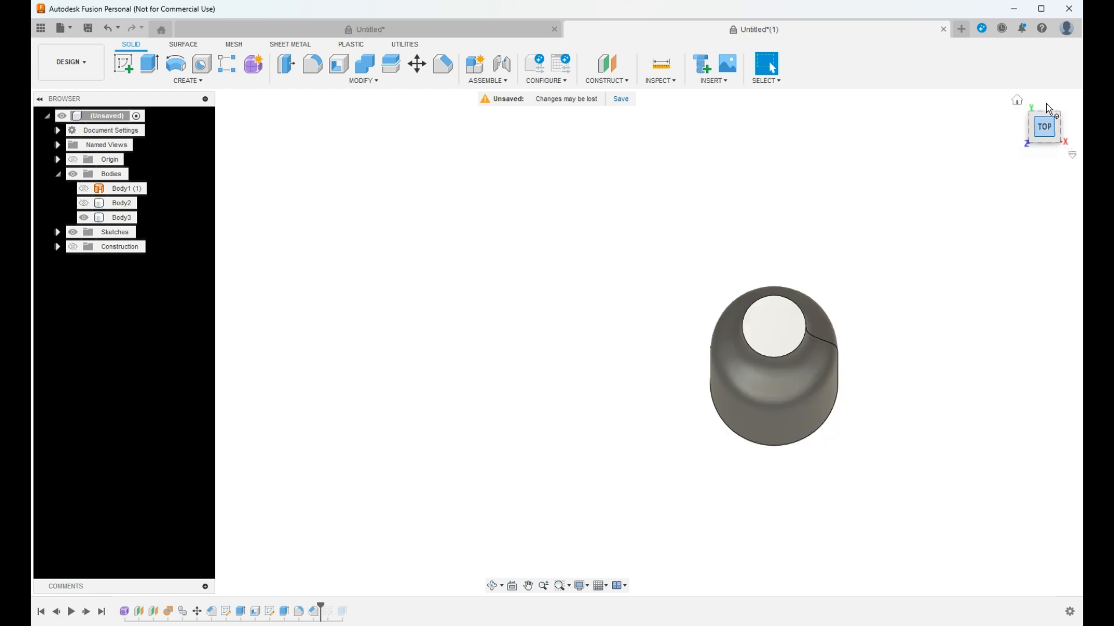
left_click(123, 65)
left_click(769, 342)
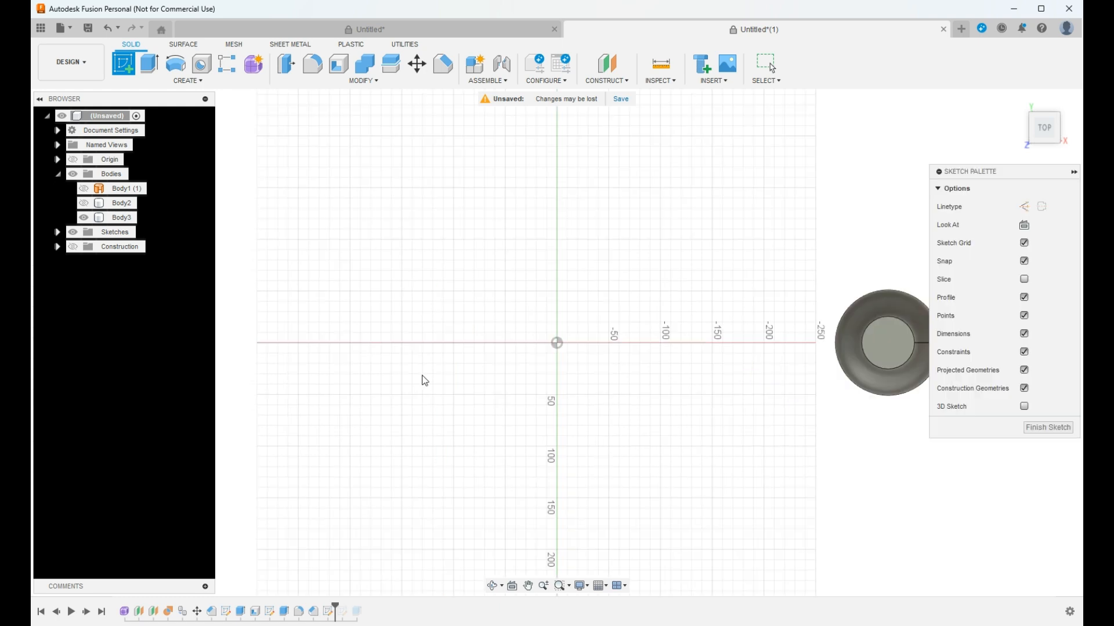
scroll(572, 345, "up", 3)
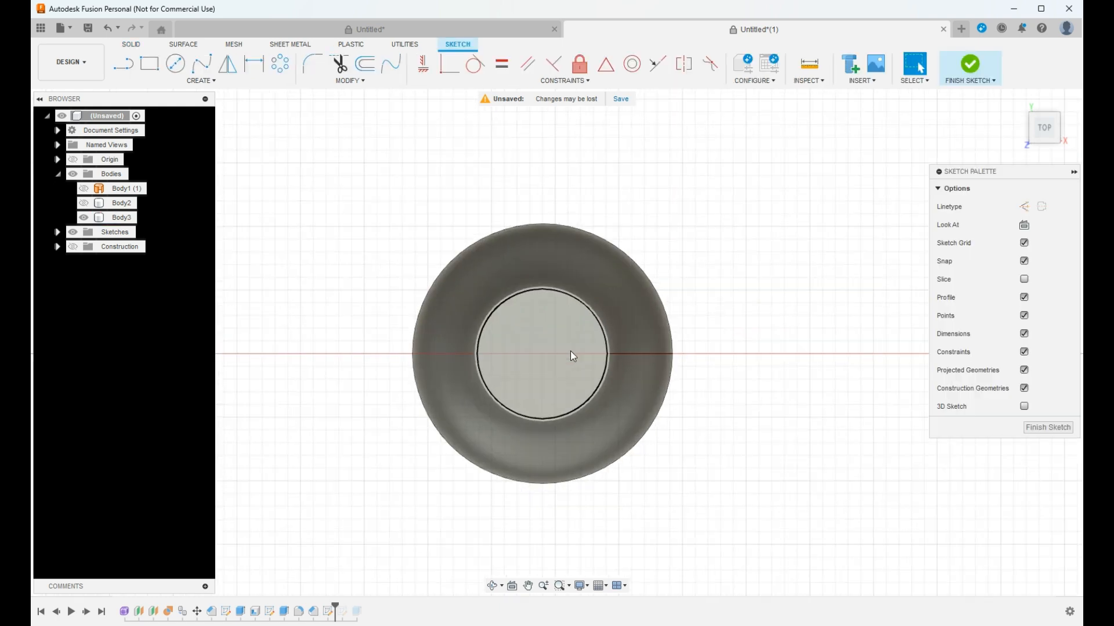
Draw a center-diameter circle about 102 mm across, centred on the bottle's axis and following its outer outline.
left_click(180, 81)
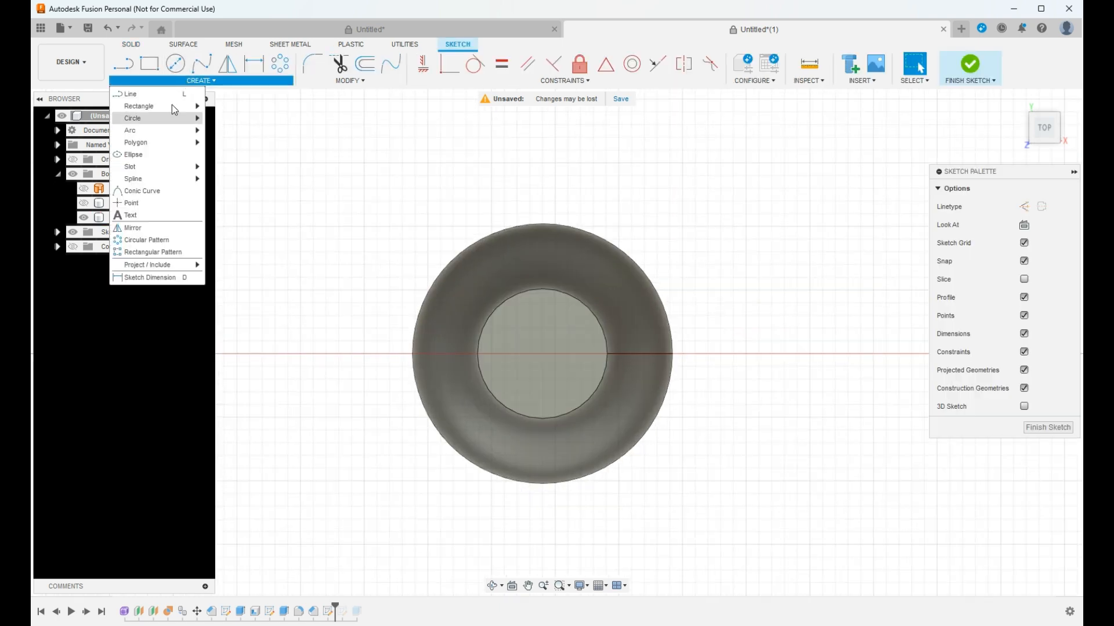
mouse_move(172, 118)
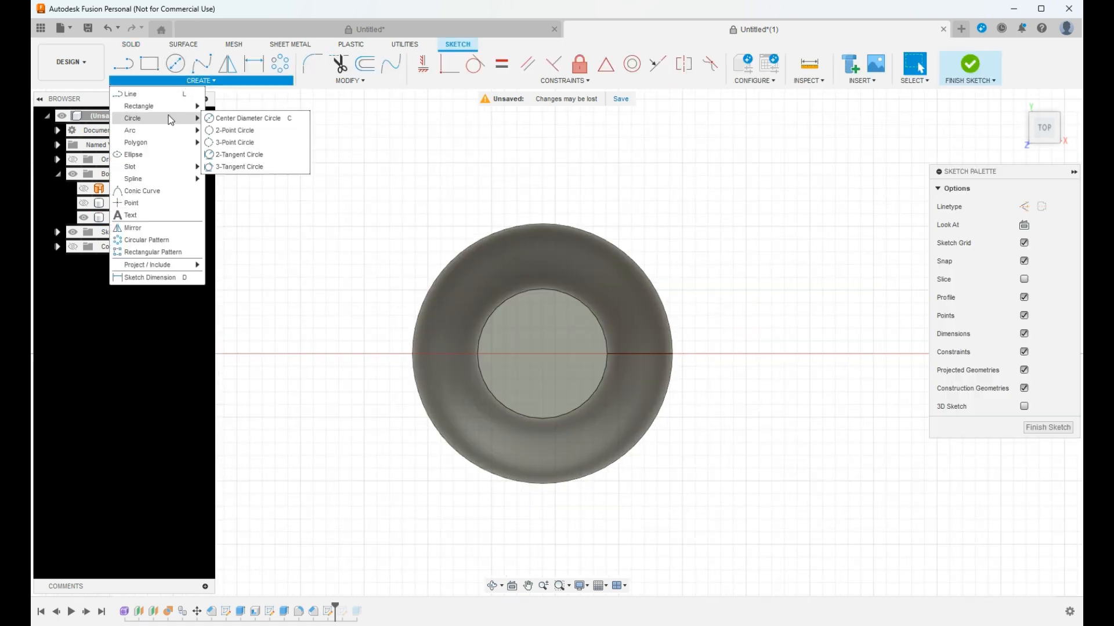
left_click(235, 119)
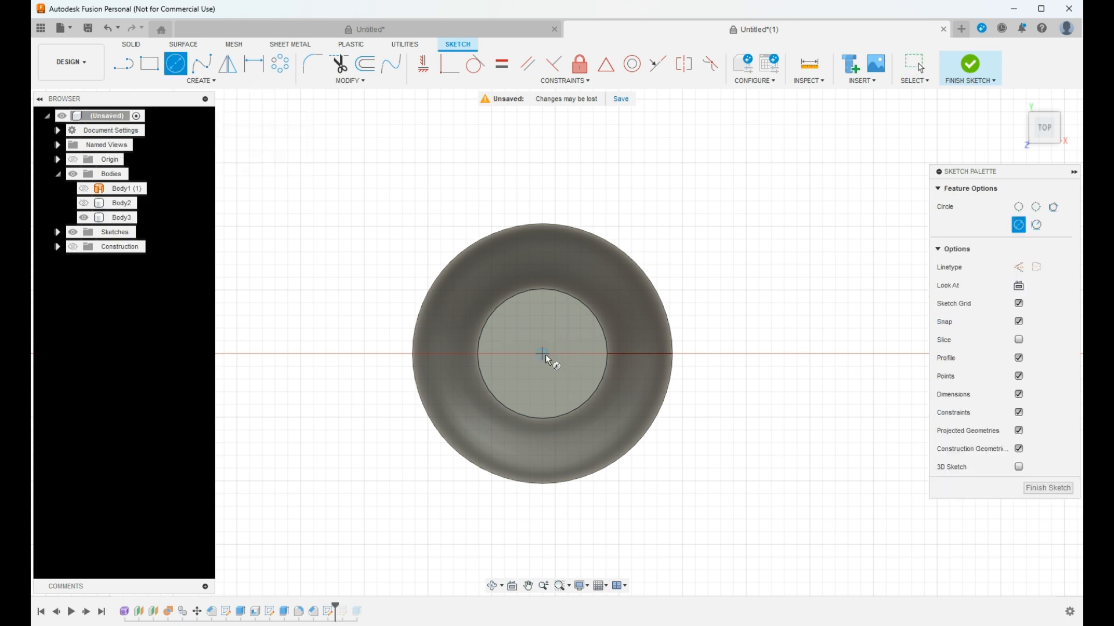
left_click(547, 357)
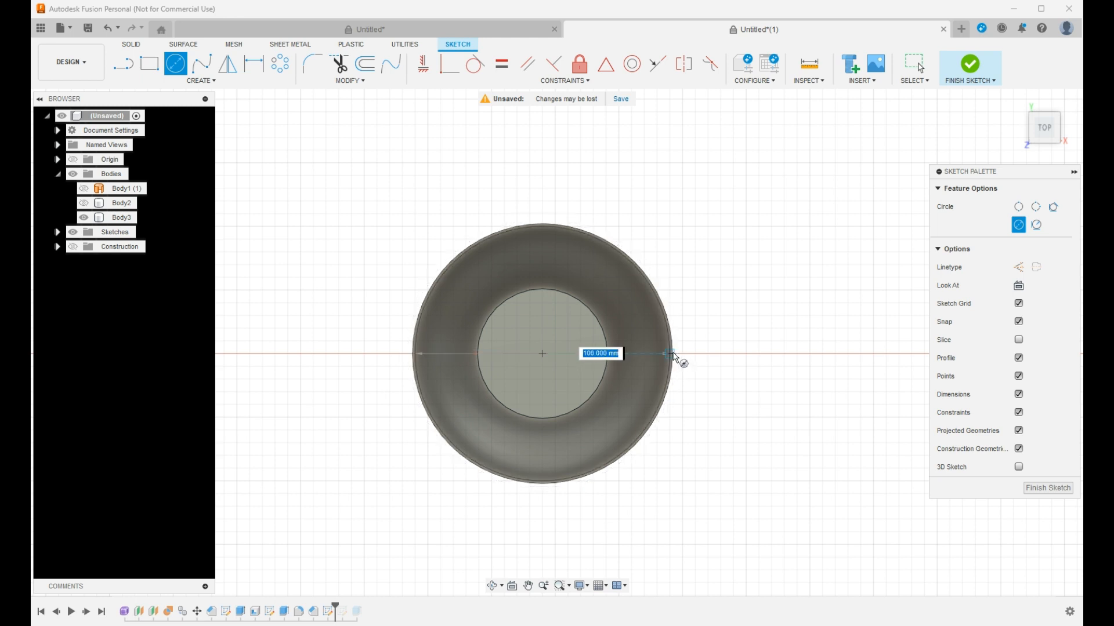
scroll(675, 357, "up", 5)
scroll(672, 360, "up", 2)
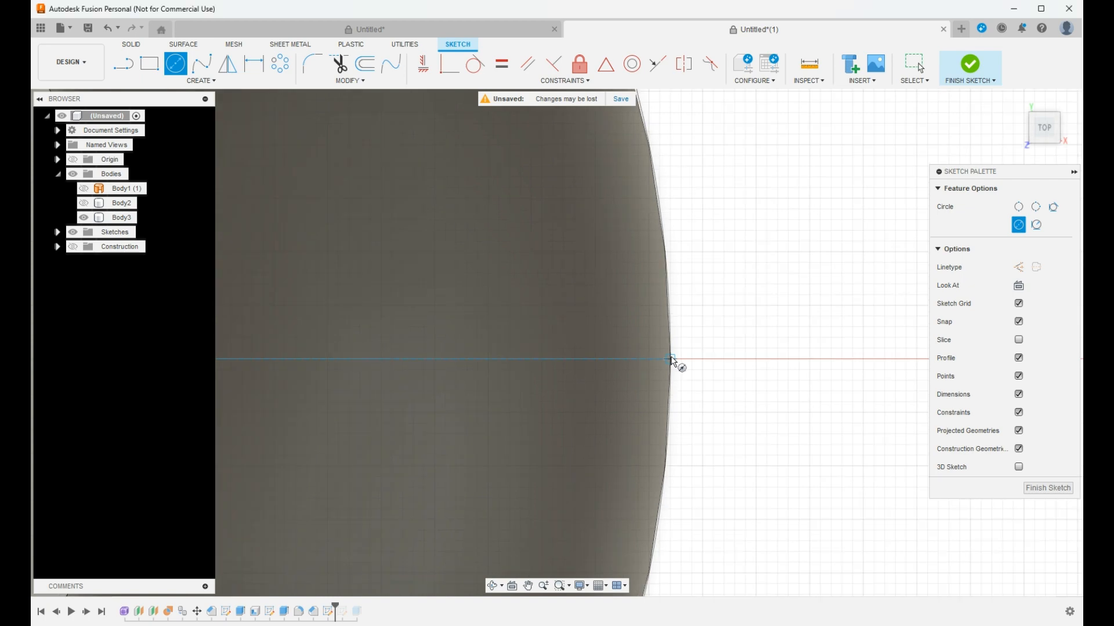
scroll(673, 360, "down", 5)
scroll(679, 360, "down", 1)
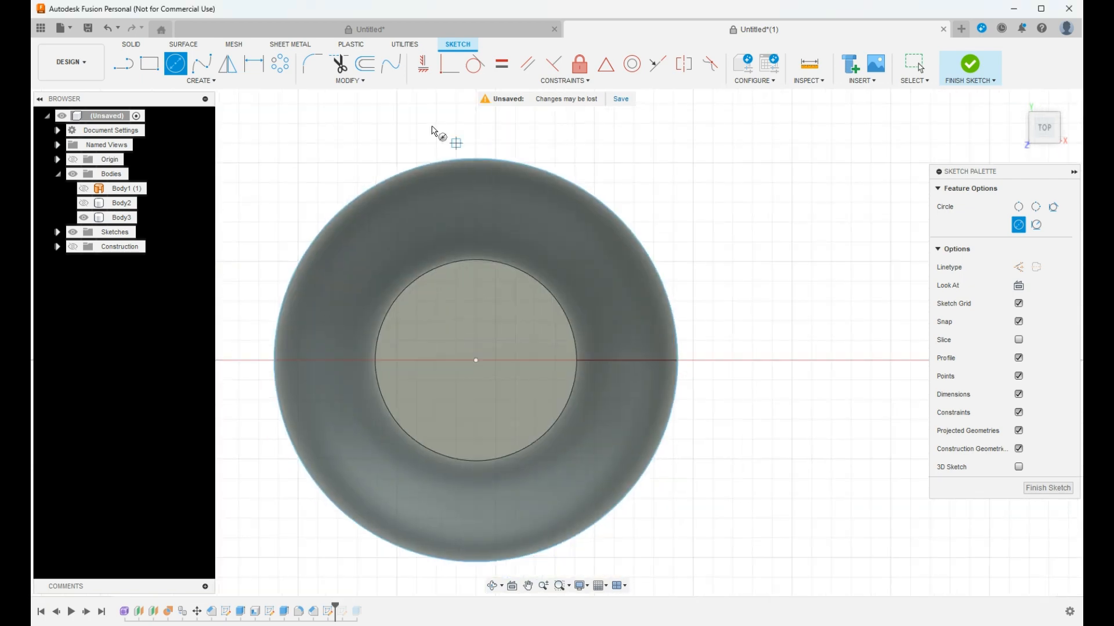
key("Escape")
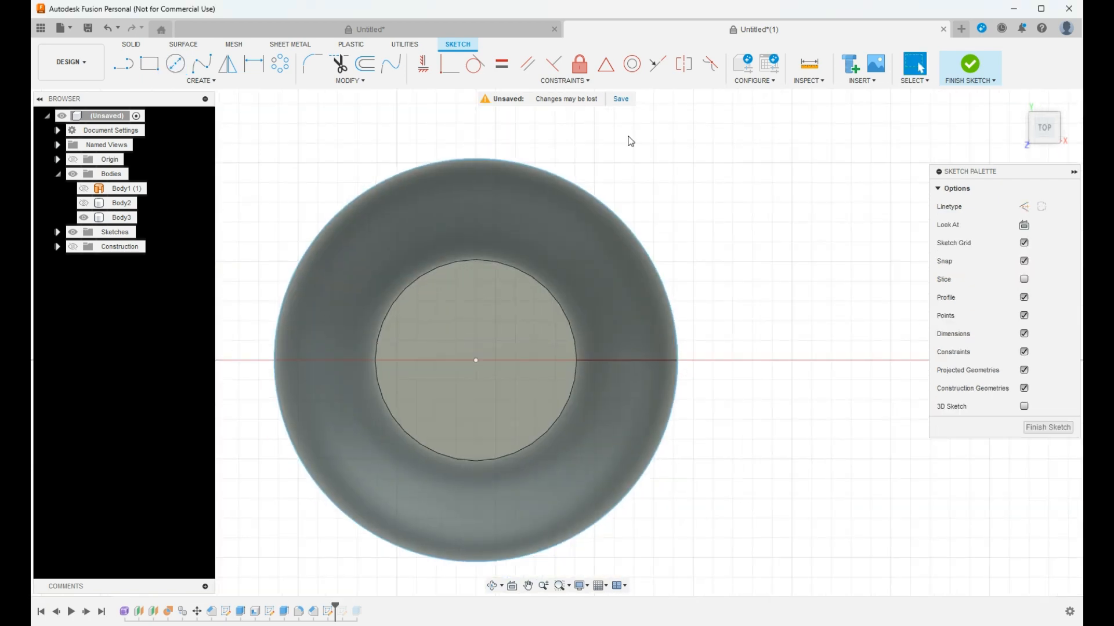
Offset the outline circle 3 mm inward and delete the original outer circle.
left_click(598, 200)
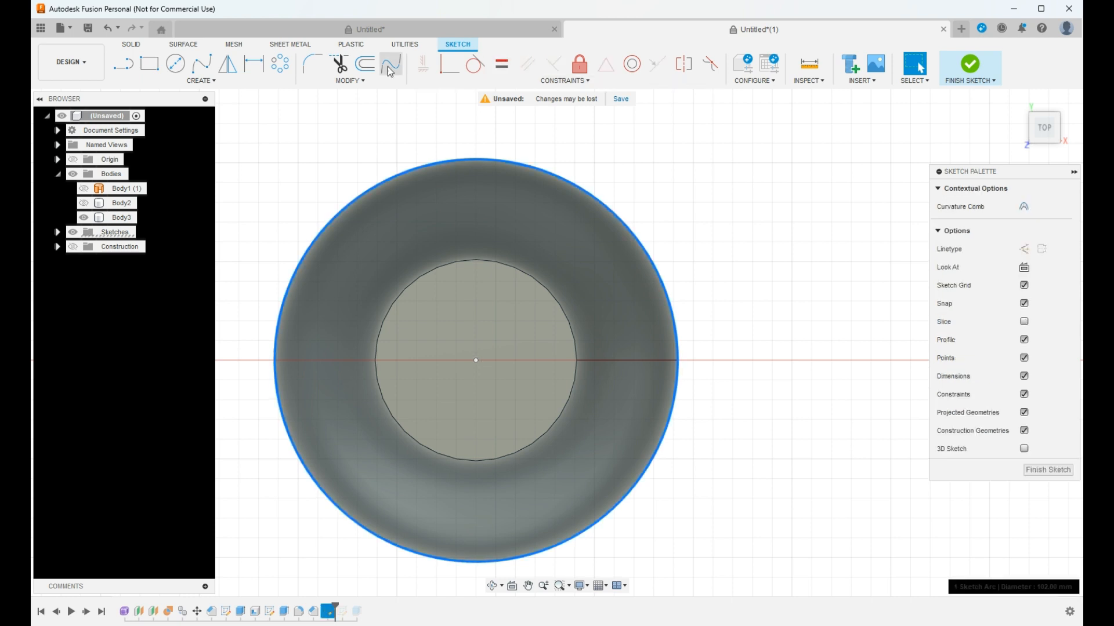
left_click(366, 65)
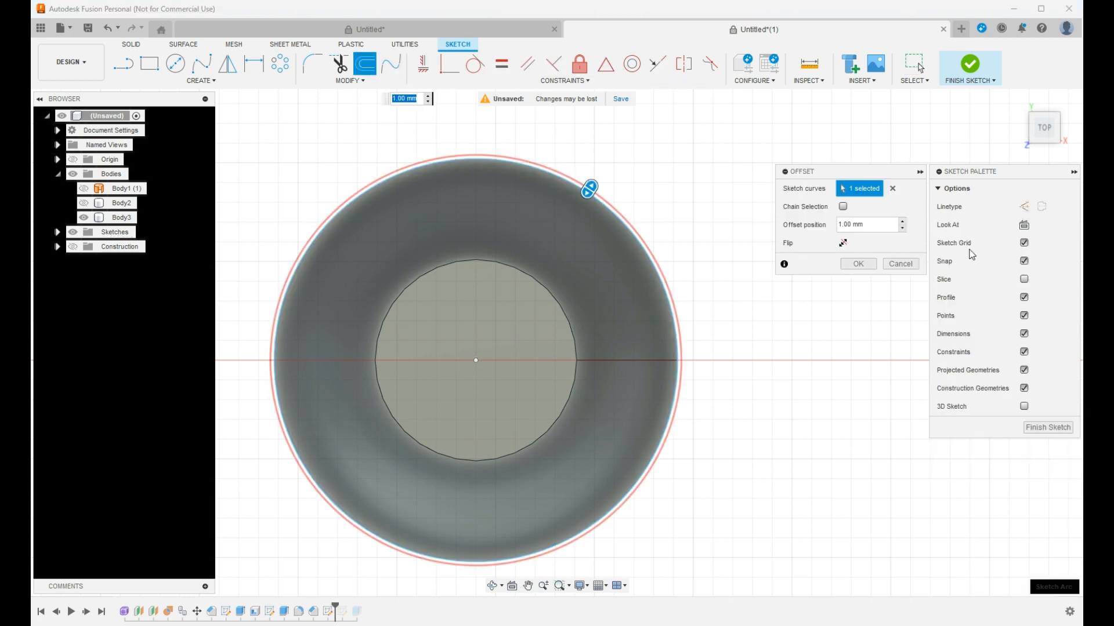
left_click(902, 228)
left_click(902, 228)
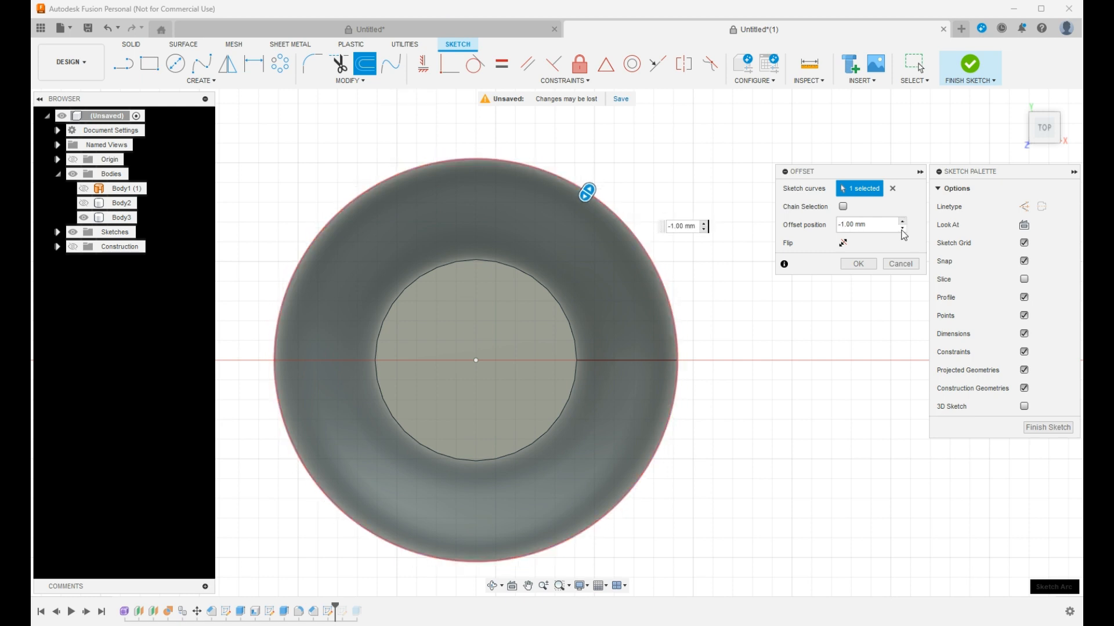
left_click(902, 228)
left_click(902, 228)
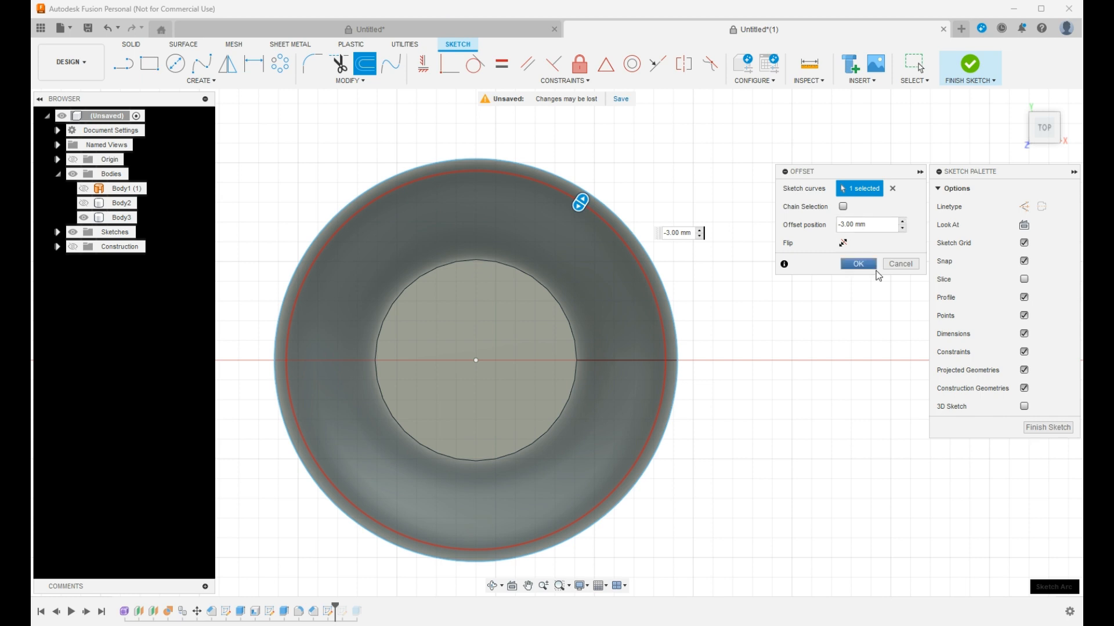
left_click(860, 264)
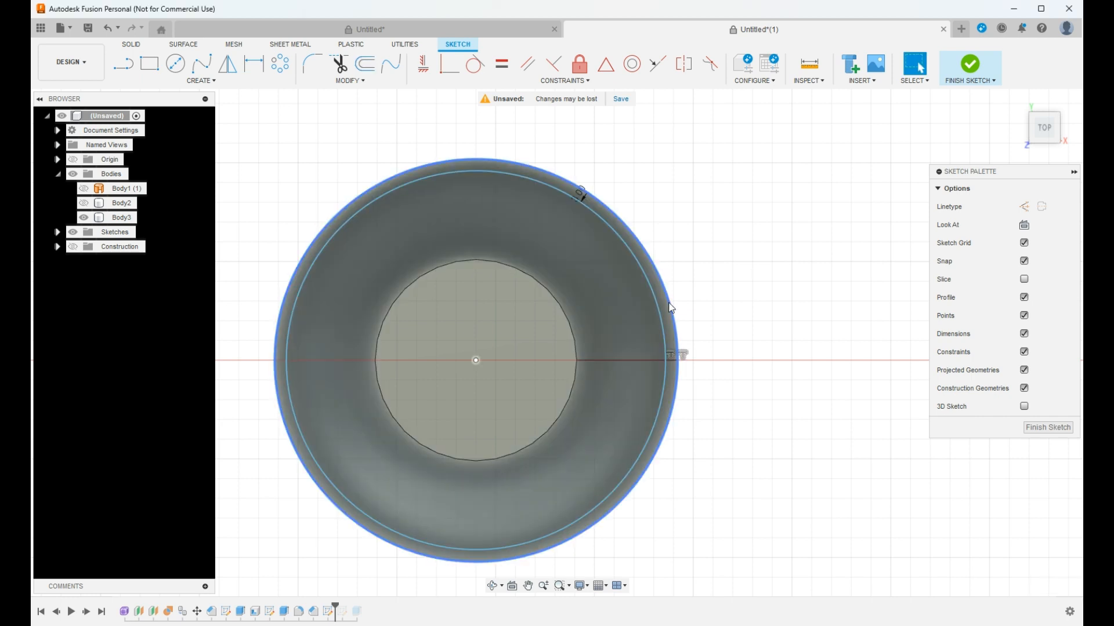
left_click(670, 307)
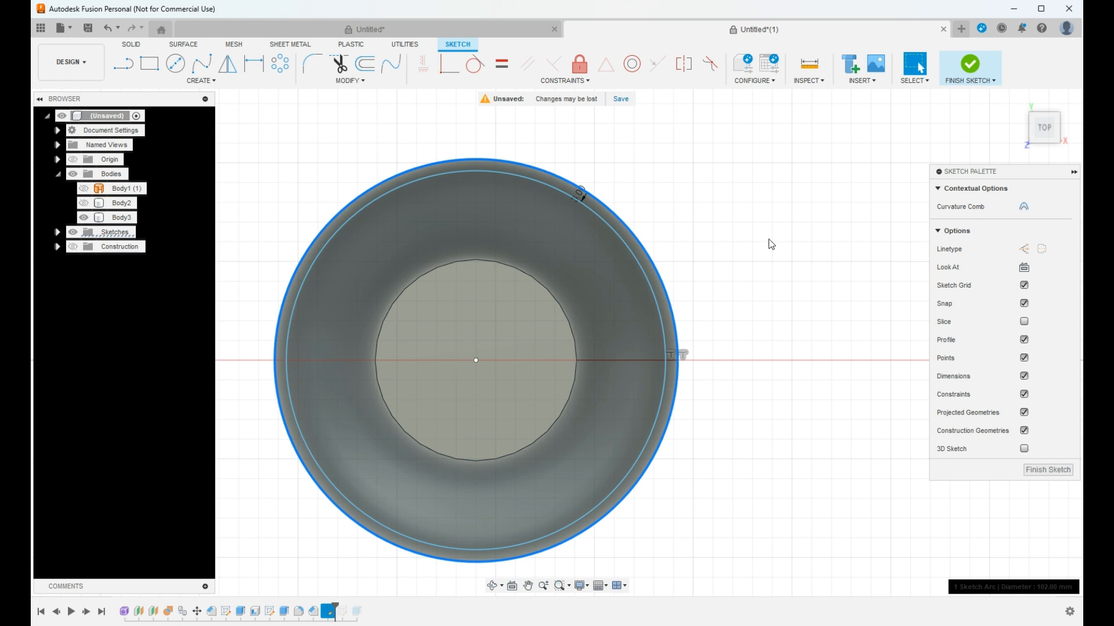
key("Escape")
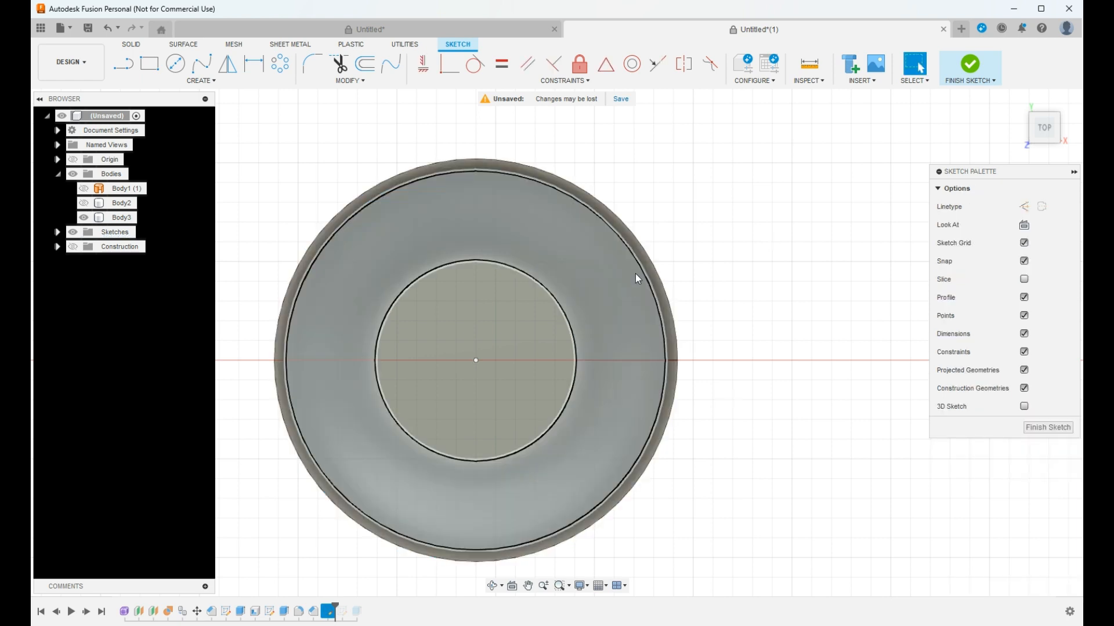
Draw a center rectangle about 17 mm long and 4 mm wide on the horizontal axis, crossing the bottle's outer edge and the offset circle.
scroll(771, 238, "down", 4)
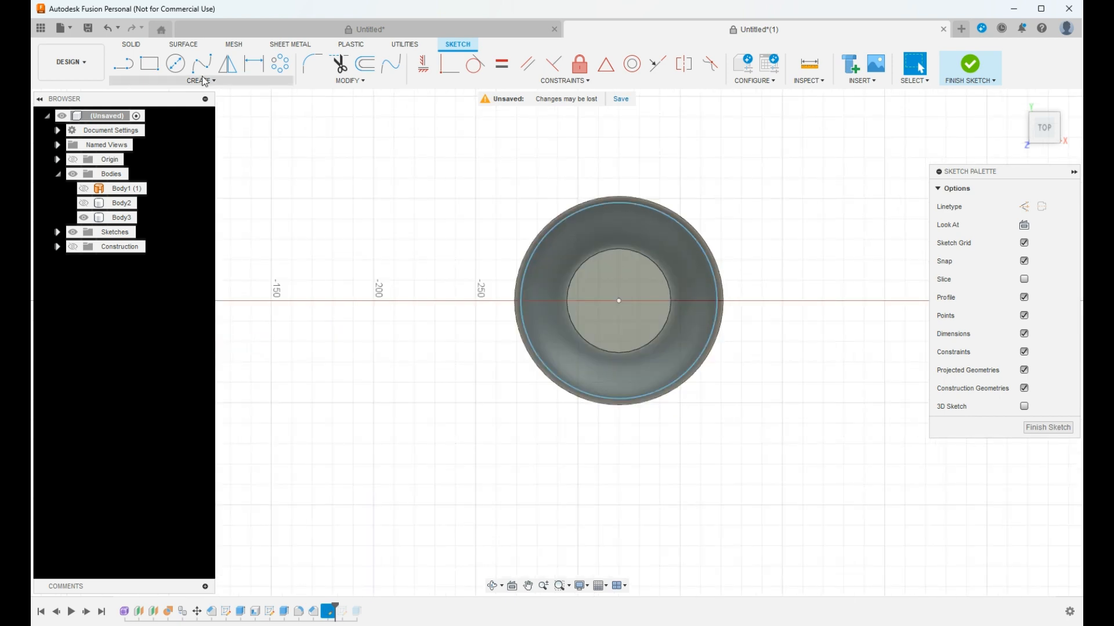
left_click(151, 68)
left_click(152, 81)
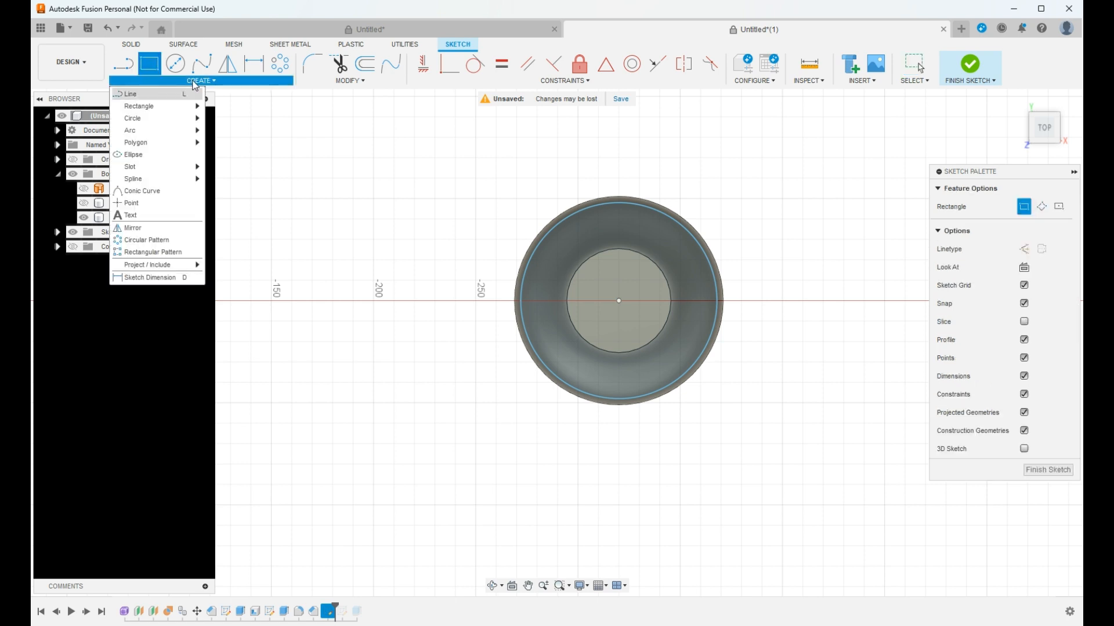
mouse_move(148, 110)
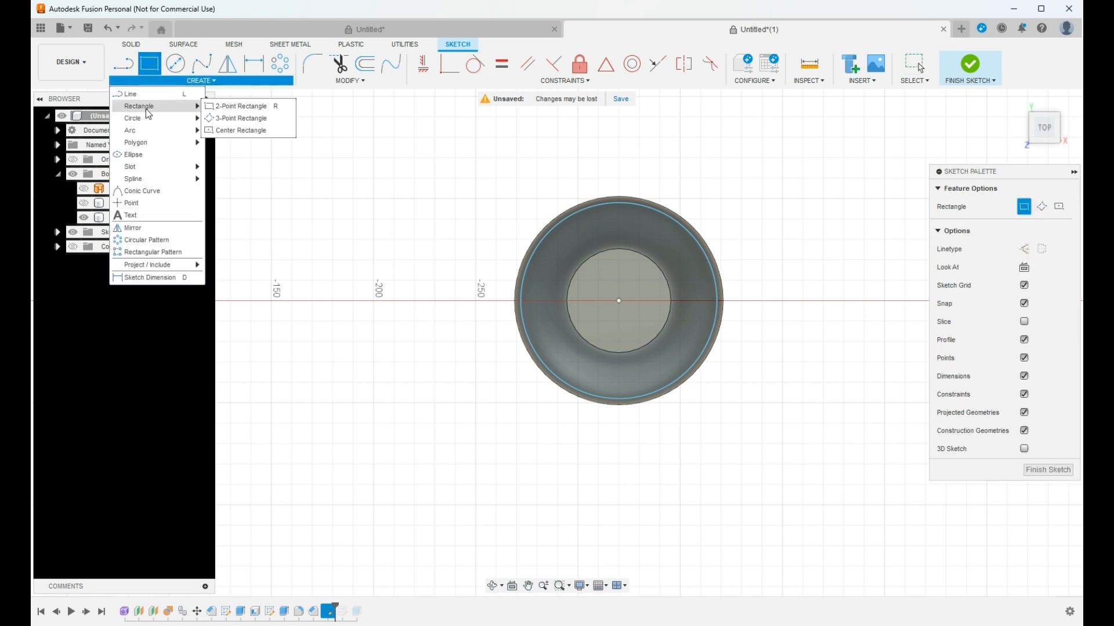
left_click(241, 130)
scroll(744, 304, "up", 1)
scroll(744, 303, "up", 4)
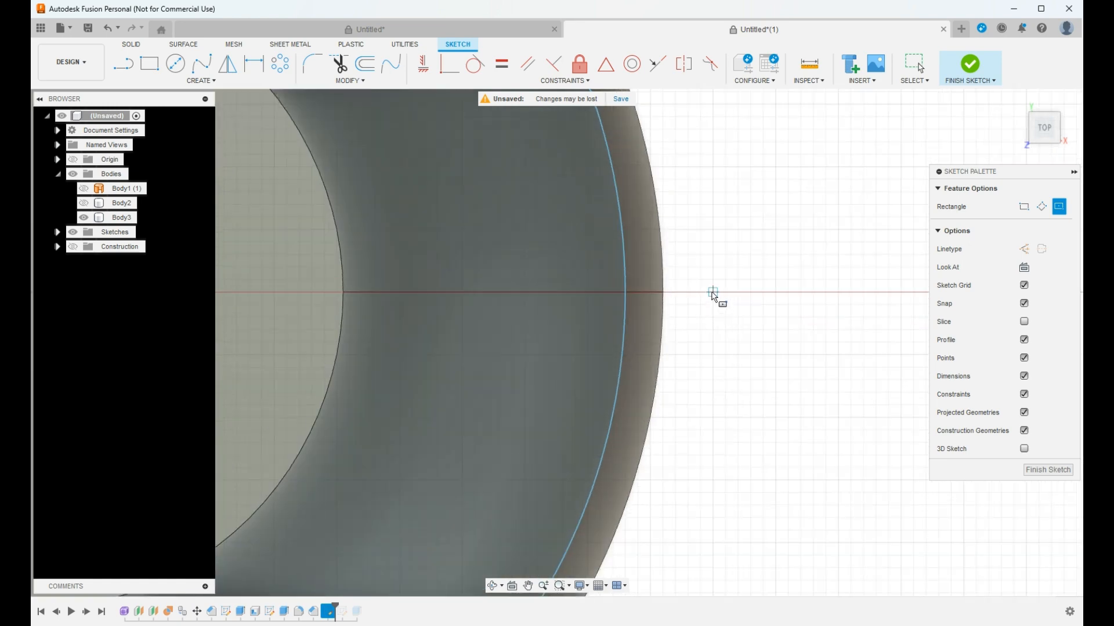
left_click(712, 292)
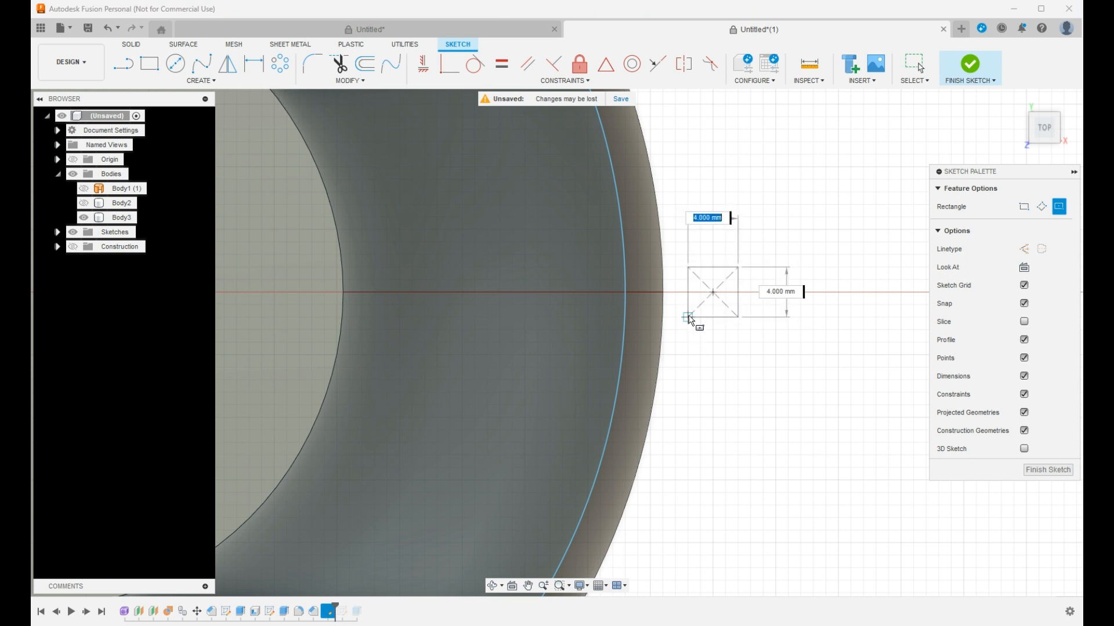
key("Tab")
key("Tab")
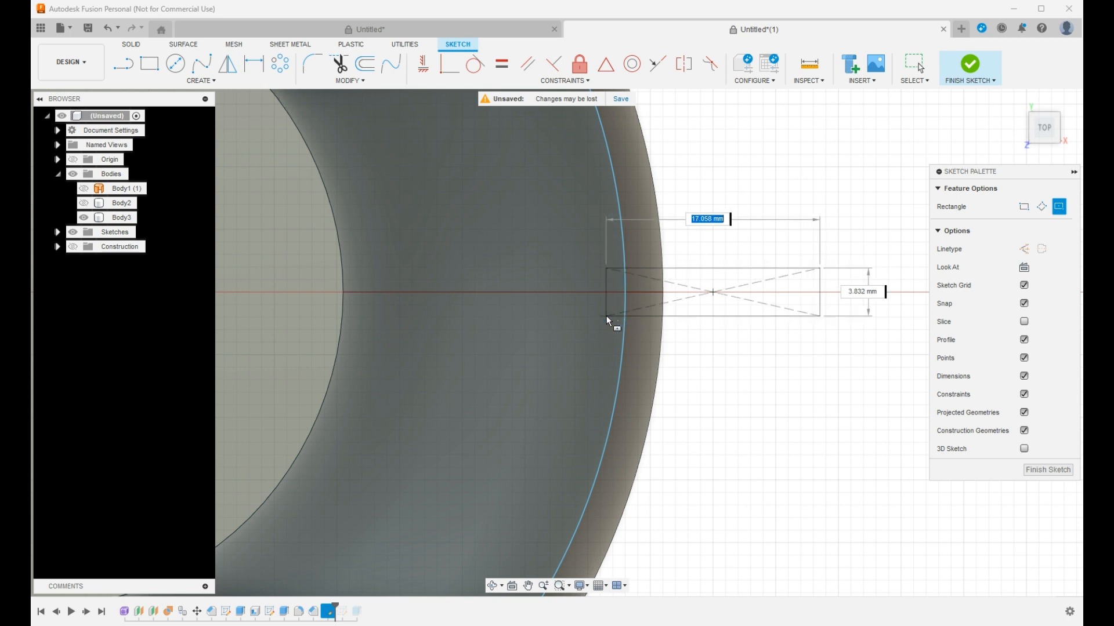
key("Tab")
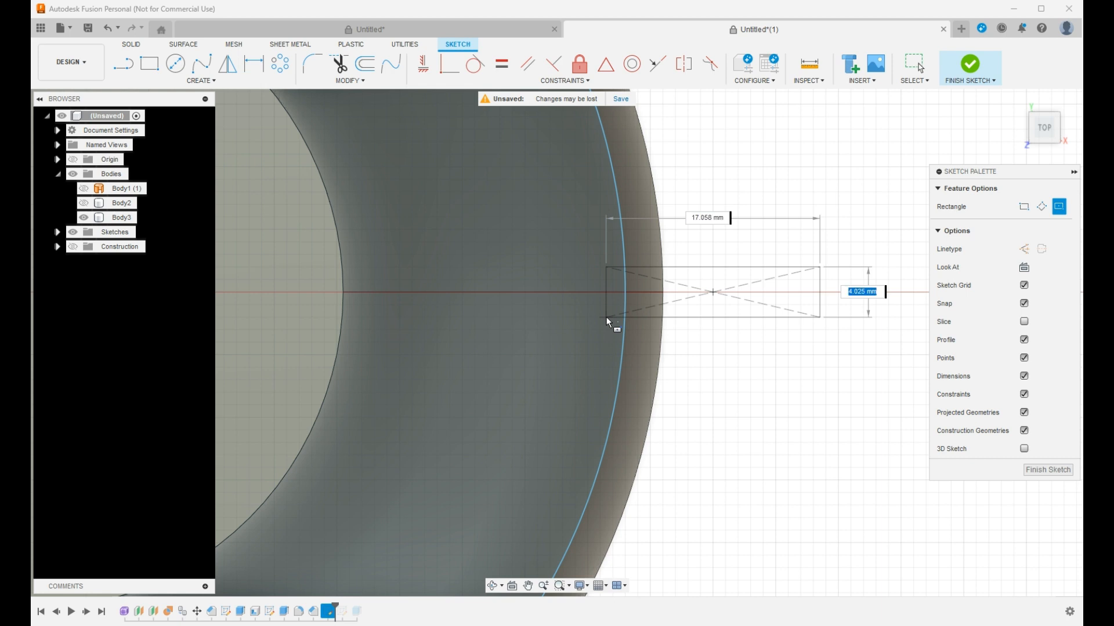
type("4")
key("Return")
scroll(667, 298, "up", 1)
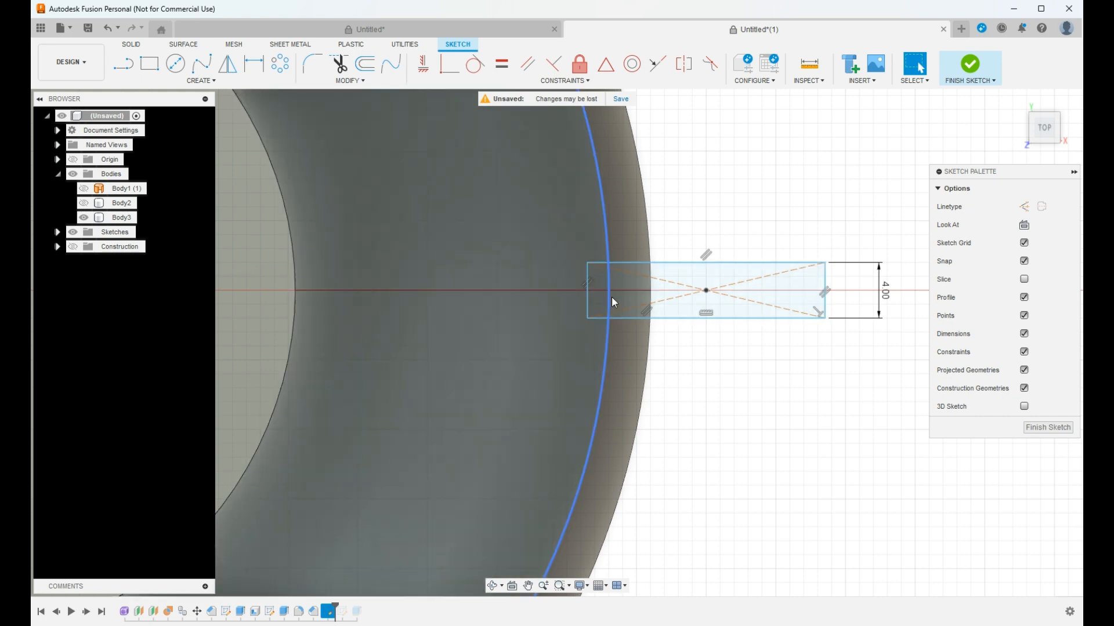
Start a circular sketch pattern of the rectangle's four sides, with the bottle's centre point as the pattern centre.
scroll(638, 293, "down", 6)
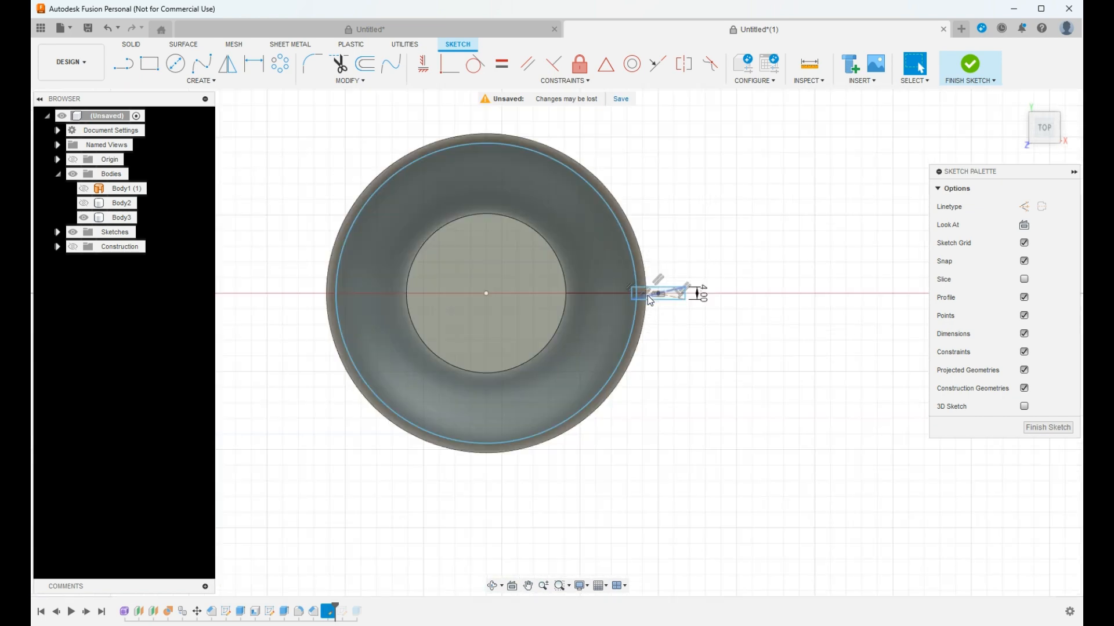
left_click(285, 72)
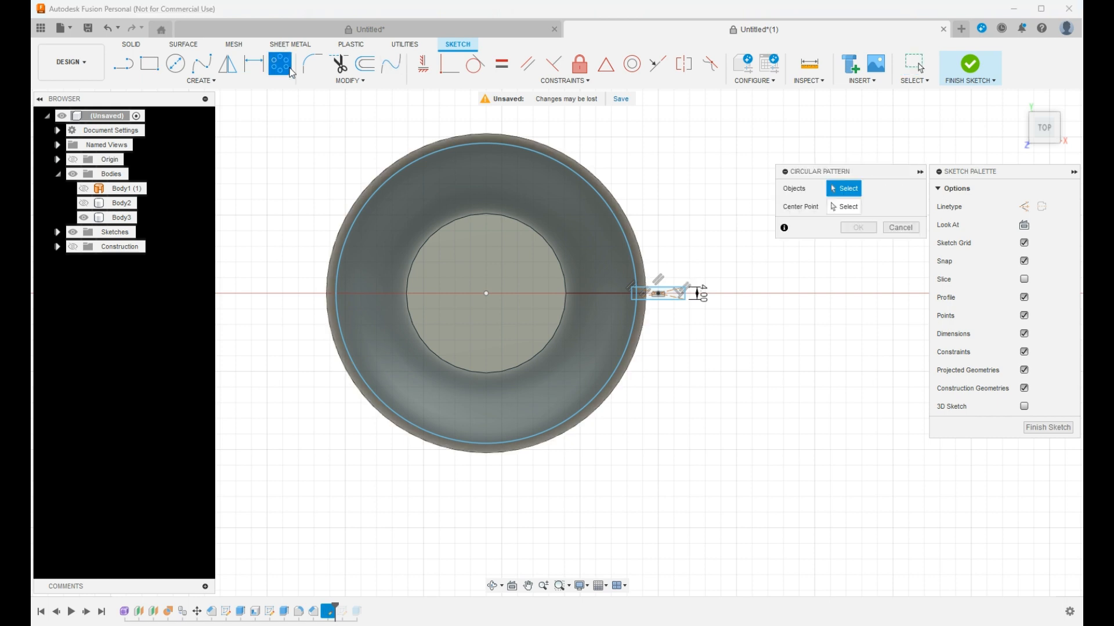
scroll(659, 305, "up", 4)
left_click(656, 277)
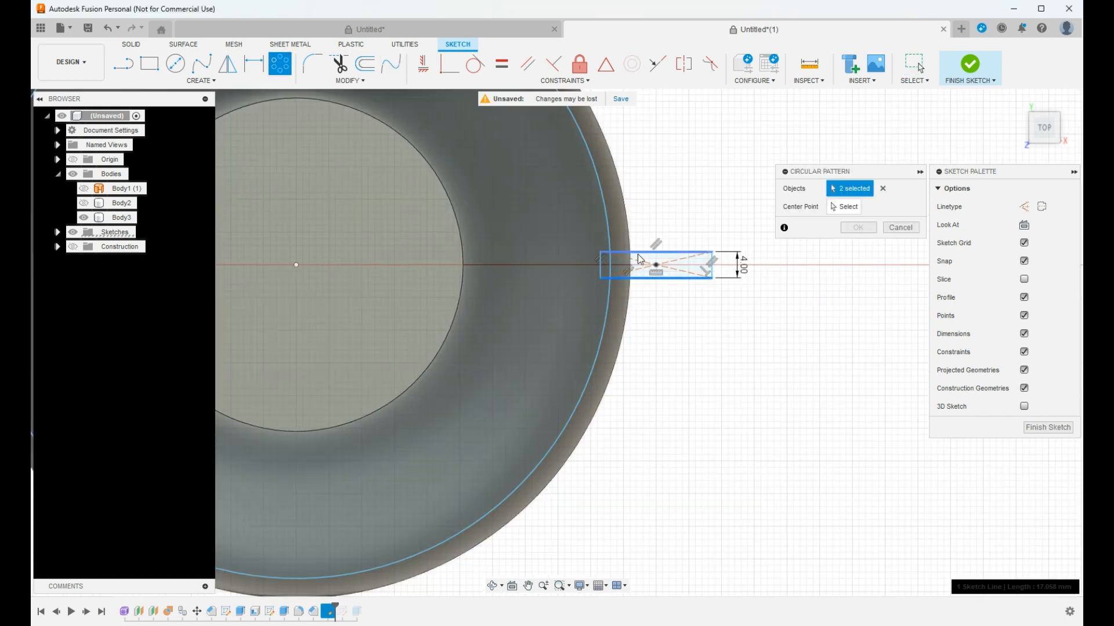
left_click(713, 266)
left_click(609, 268)
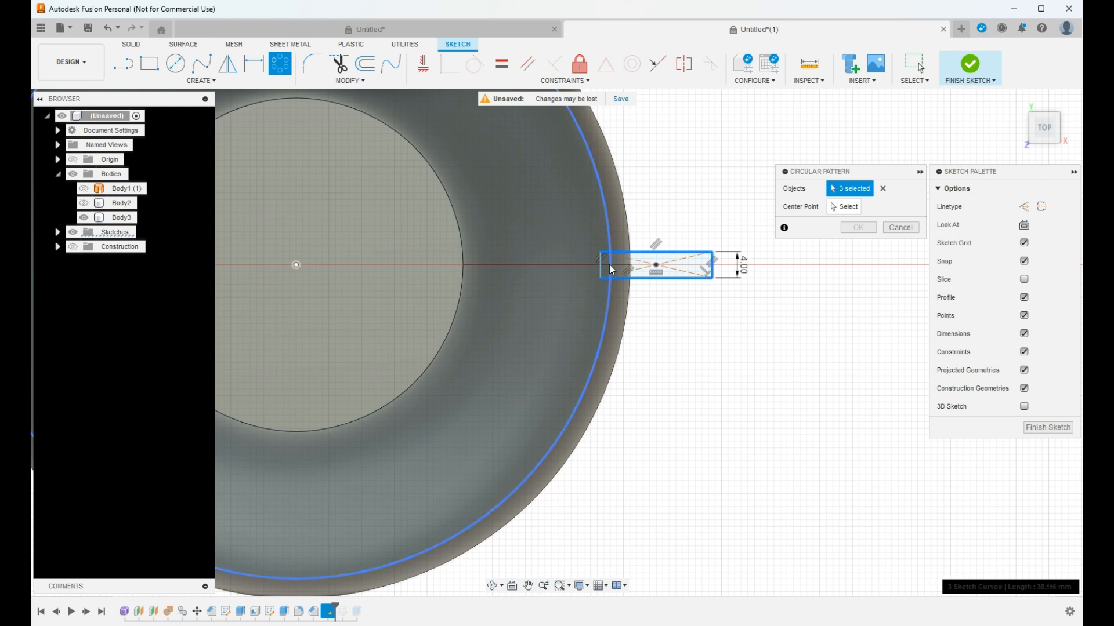
left_click(845, 207)
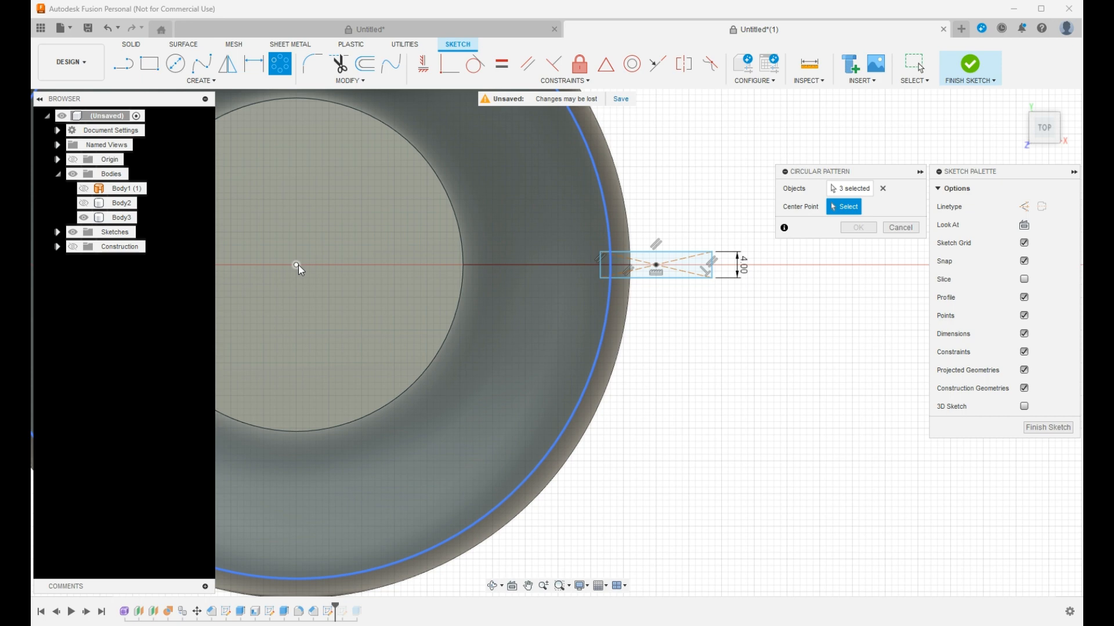
left_click(296, 265)
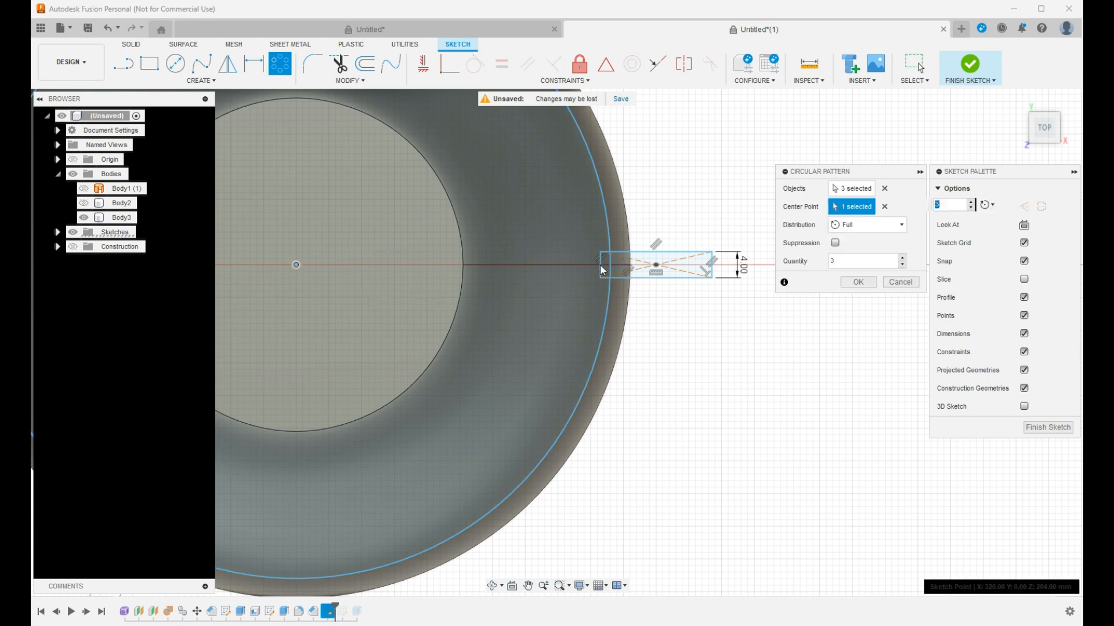
left_click(851, 189)
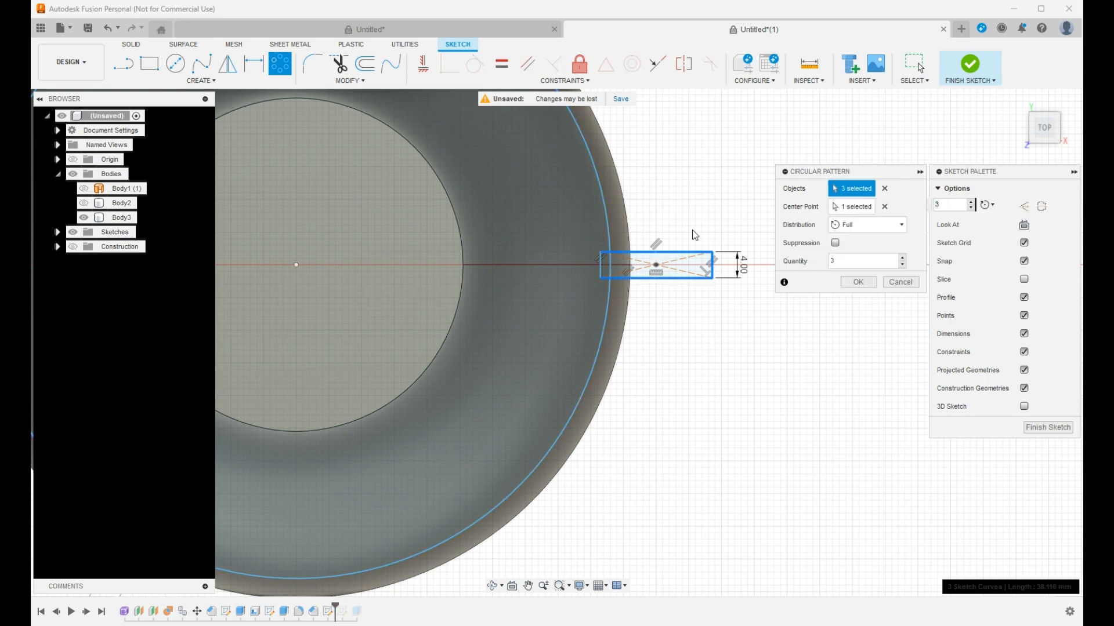
left_click(601, 268)
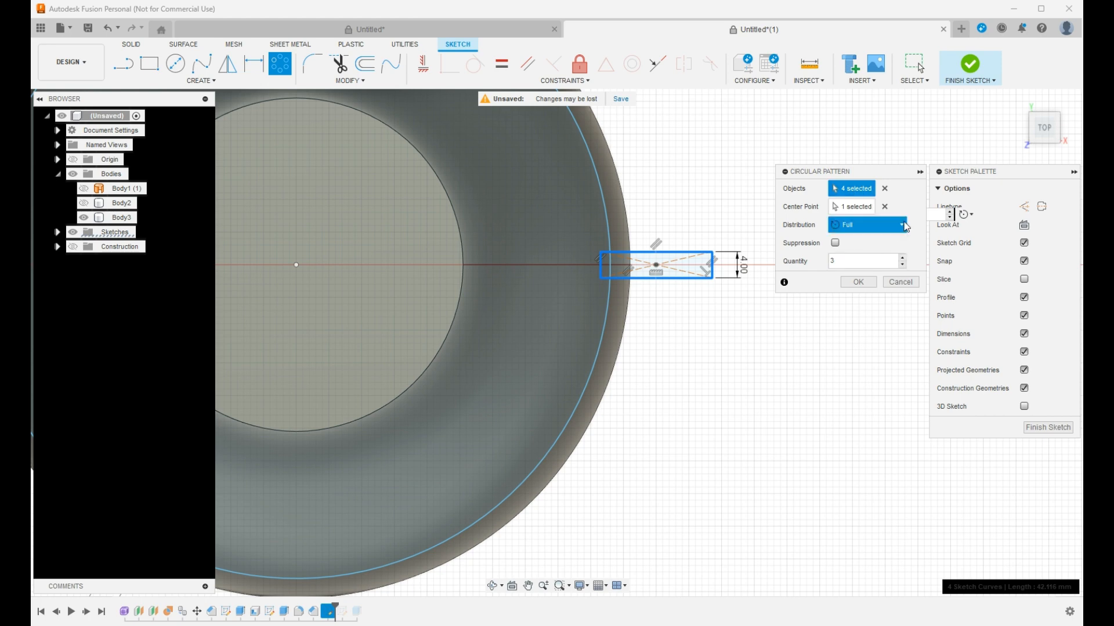
Set the circular pattern's distribution to Partial with an angle of -100 degrees.
left_click(905, 227)
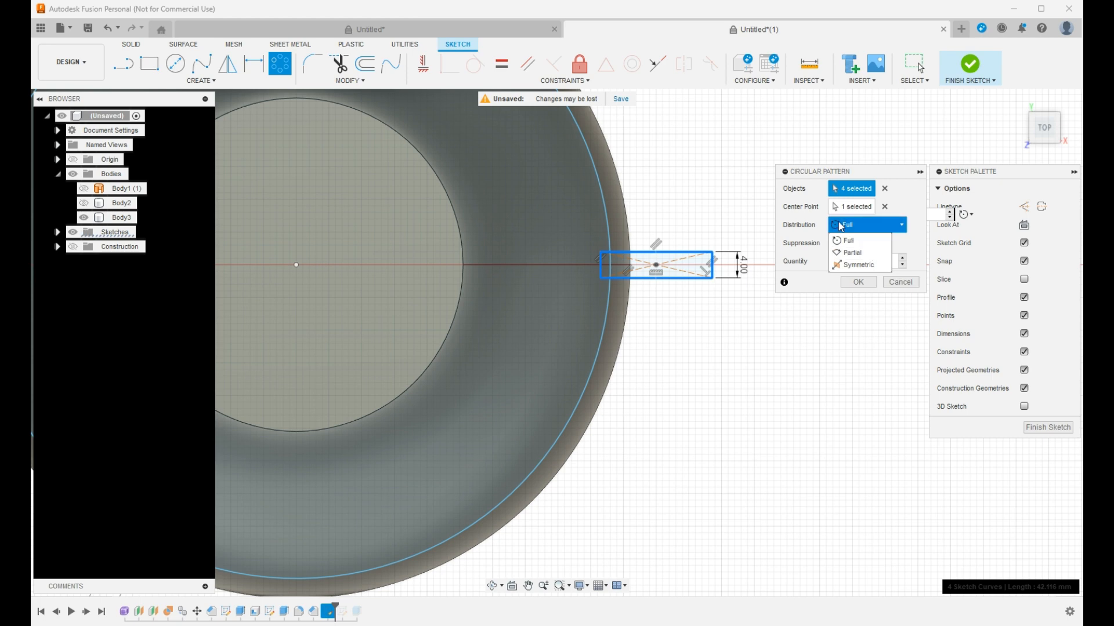
left_click(857, 258)
scroll(569, 262, "down", 4)
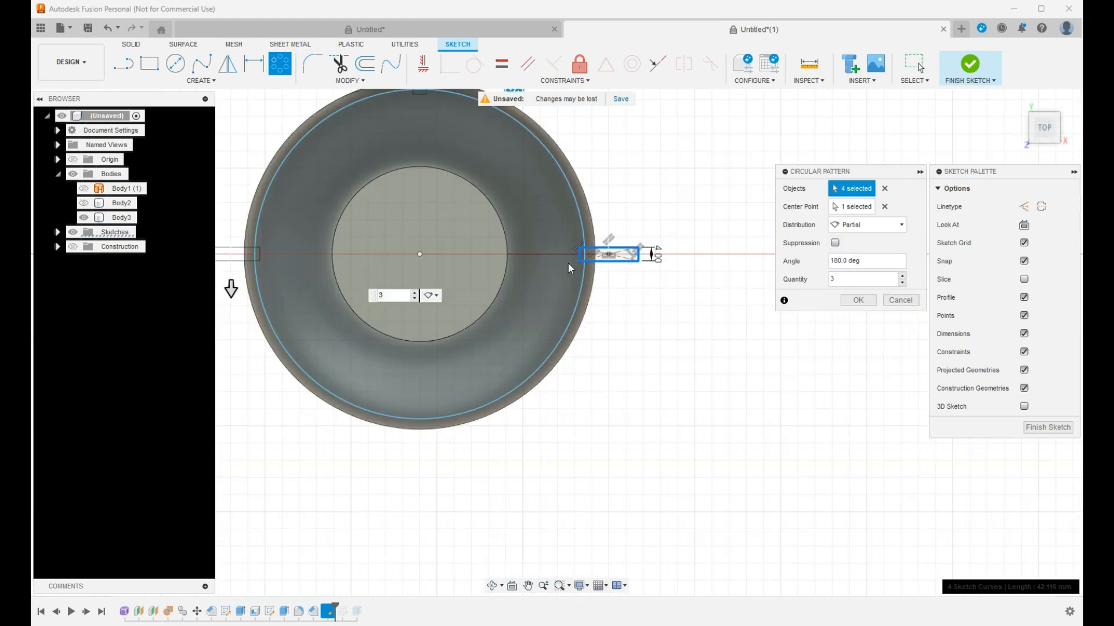
scroll(606, 281, "up", 1)
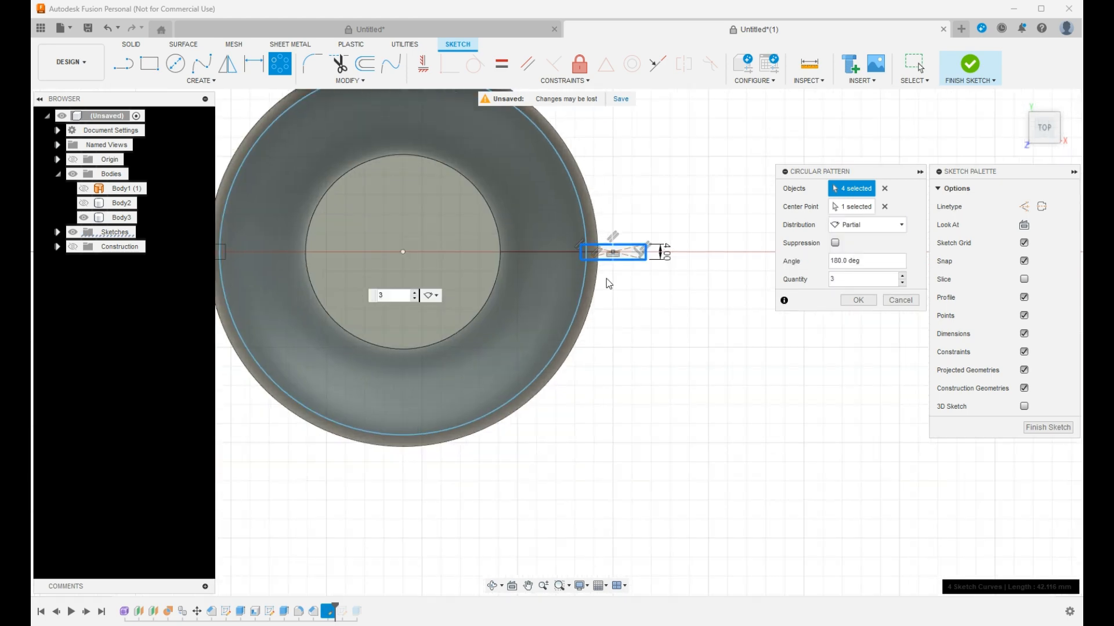
left_click(840, 261)
type("-100")
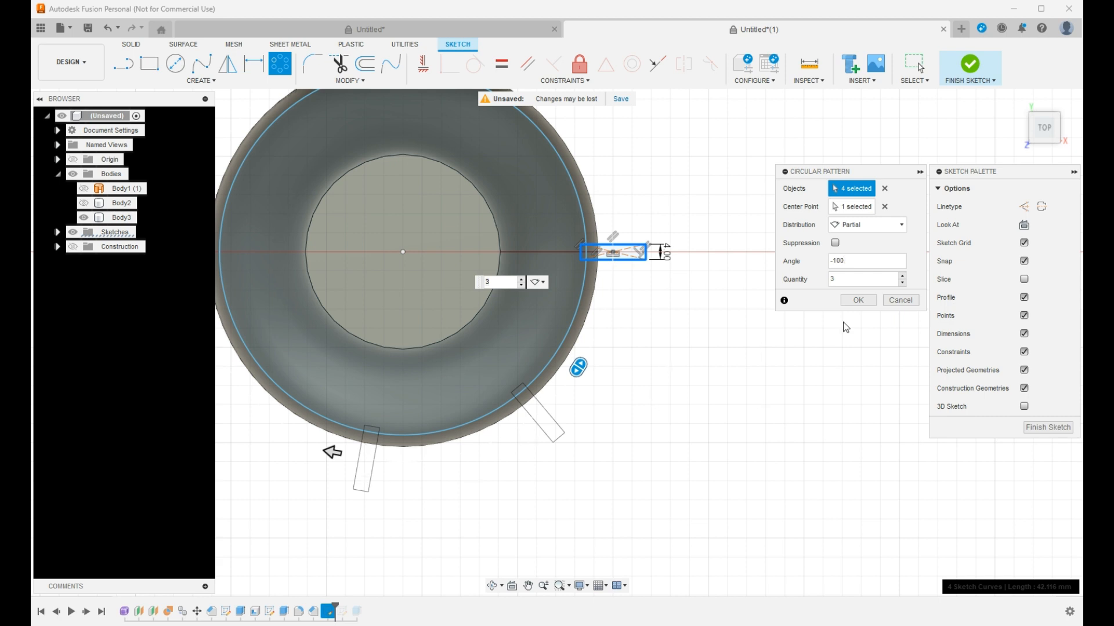
Set the pattern quantity to 8, create the pattern and finish the sketch.
left_click(904, 277)
left_click(904, 277)
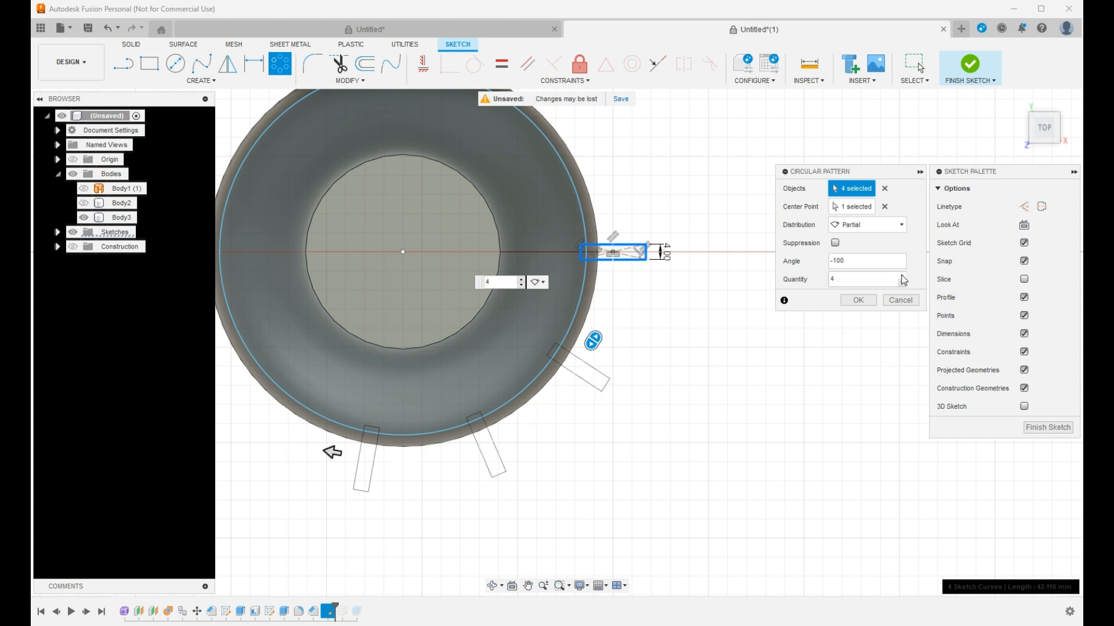
left_click(903, 277)
left_click(903, 276)
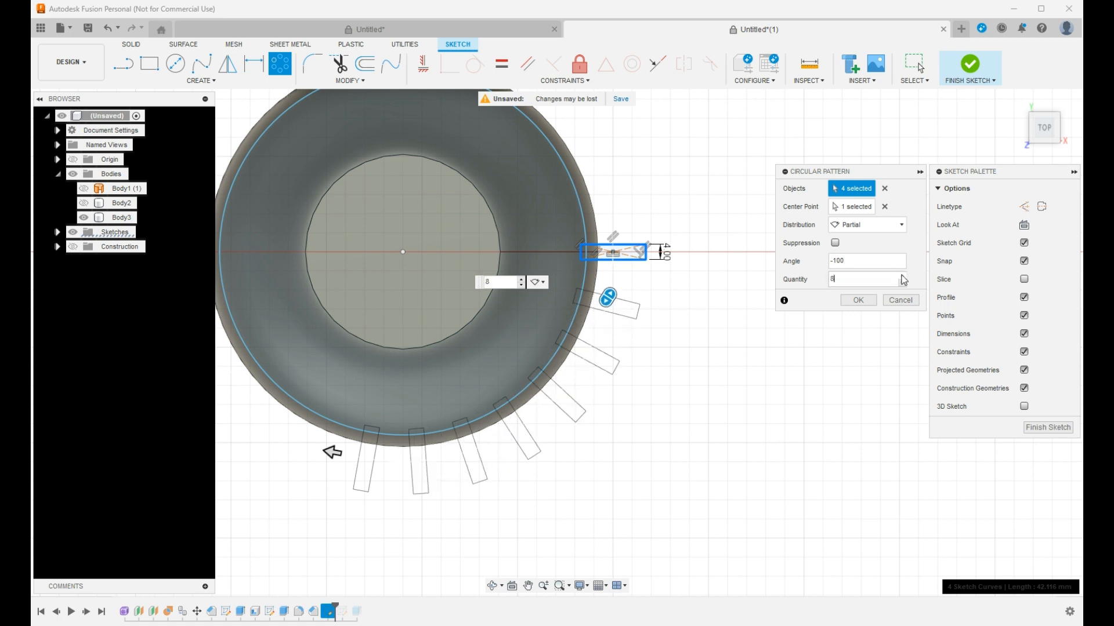
left_click(903, 277)
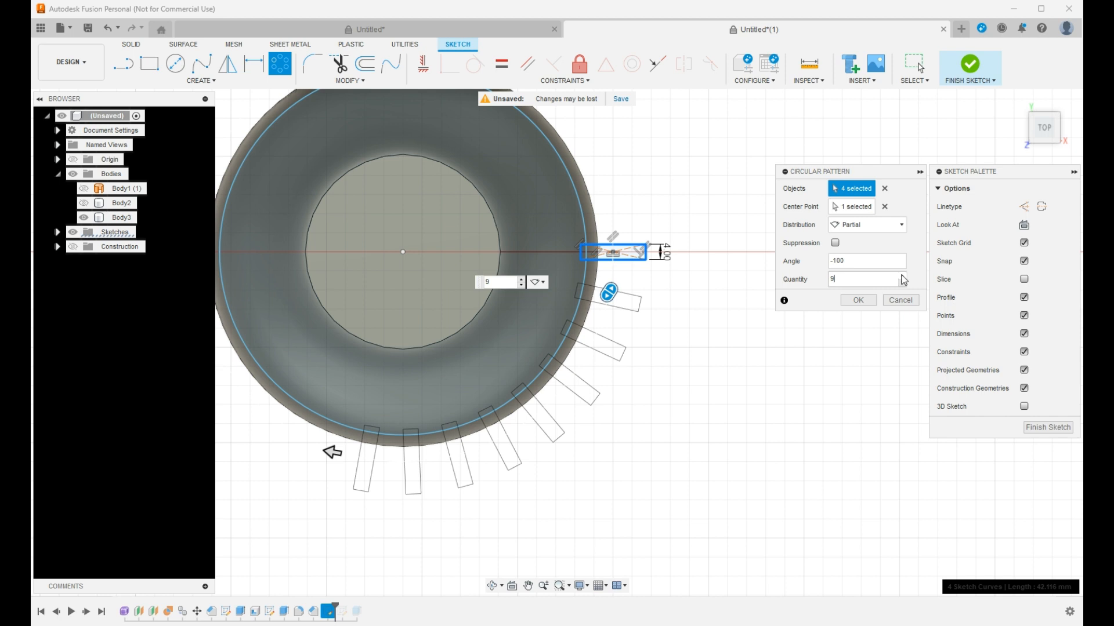
left_click(902, 284)
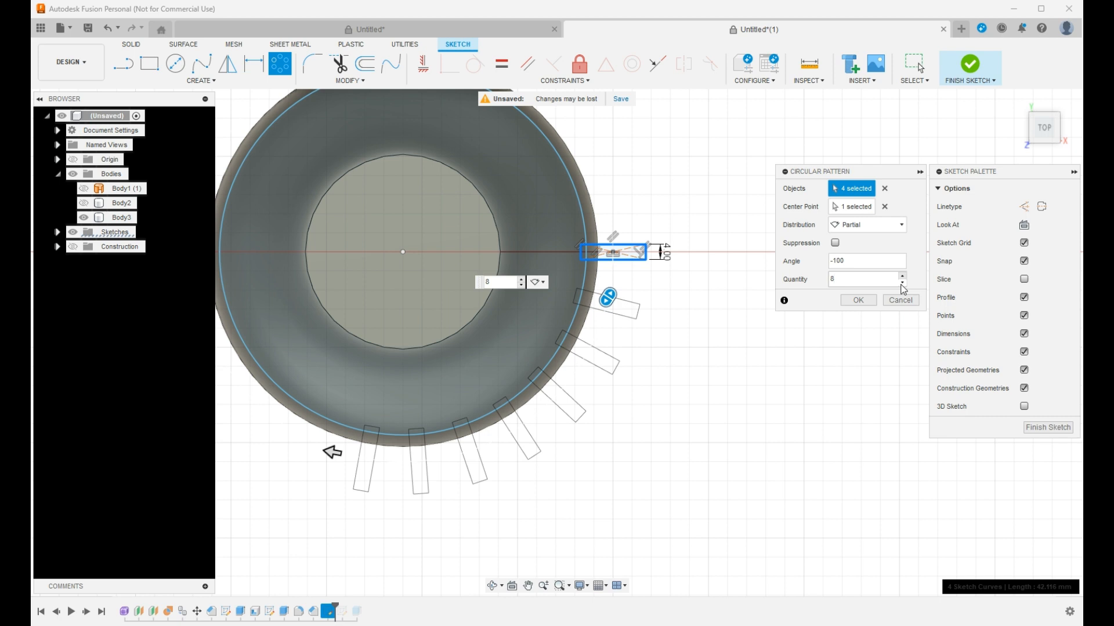
left_click(858, 303)
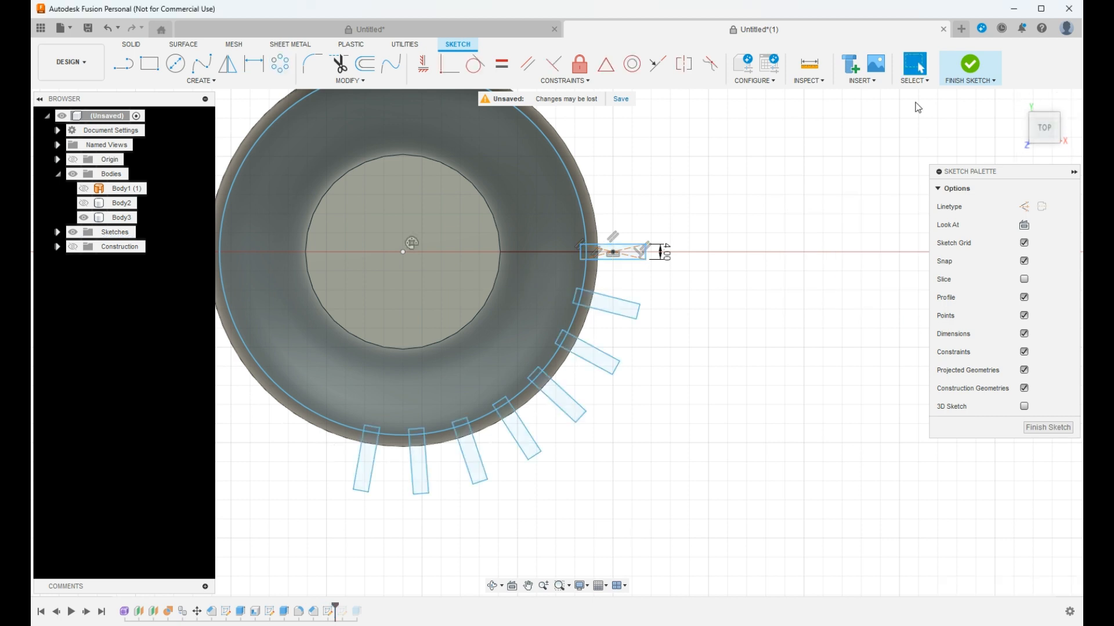
left_click(970, 65)
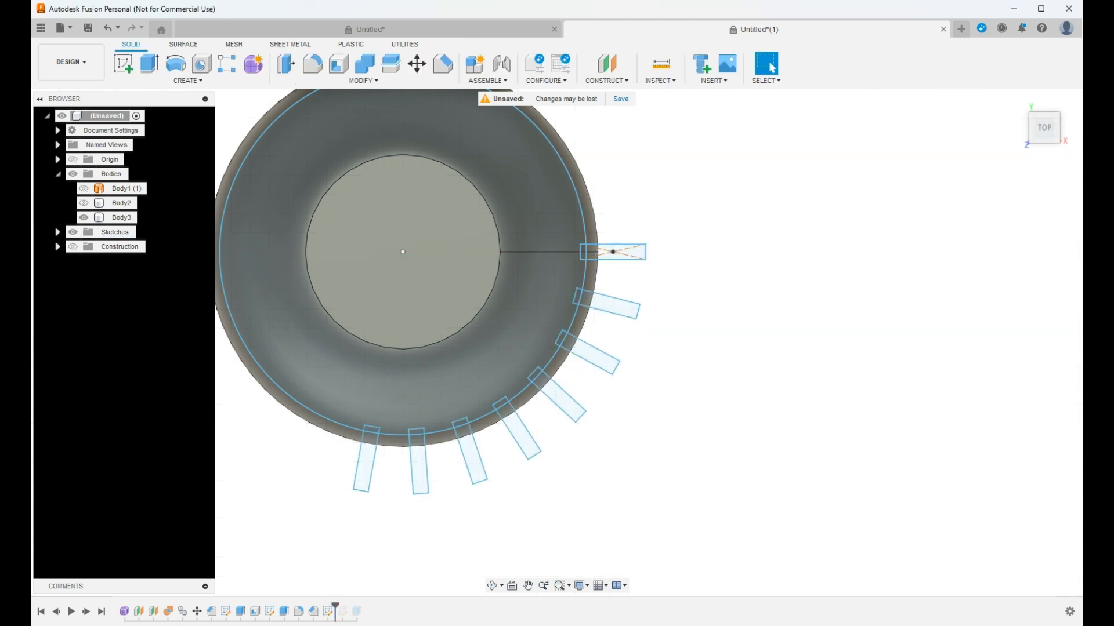
Extrude the part of the first rectangle outside the circle 100 mm downward as a cut into the bottle.
left_click(1044, 142)
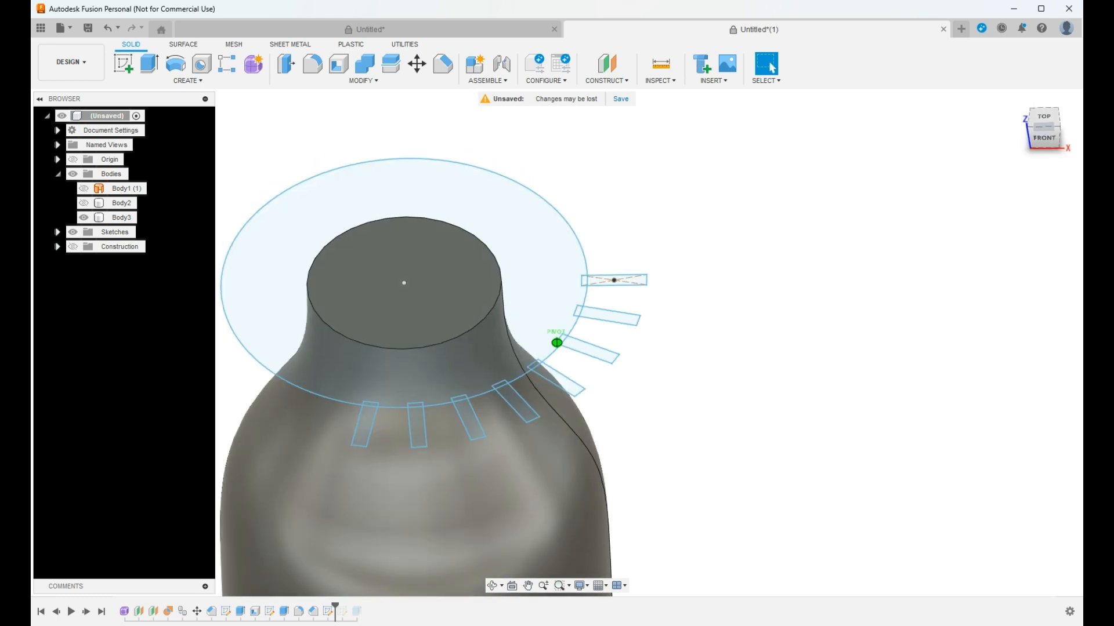
scroll(710, 424, "down", 8)
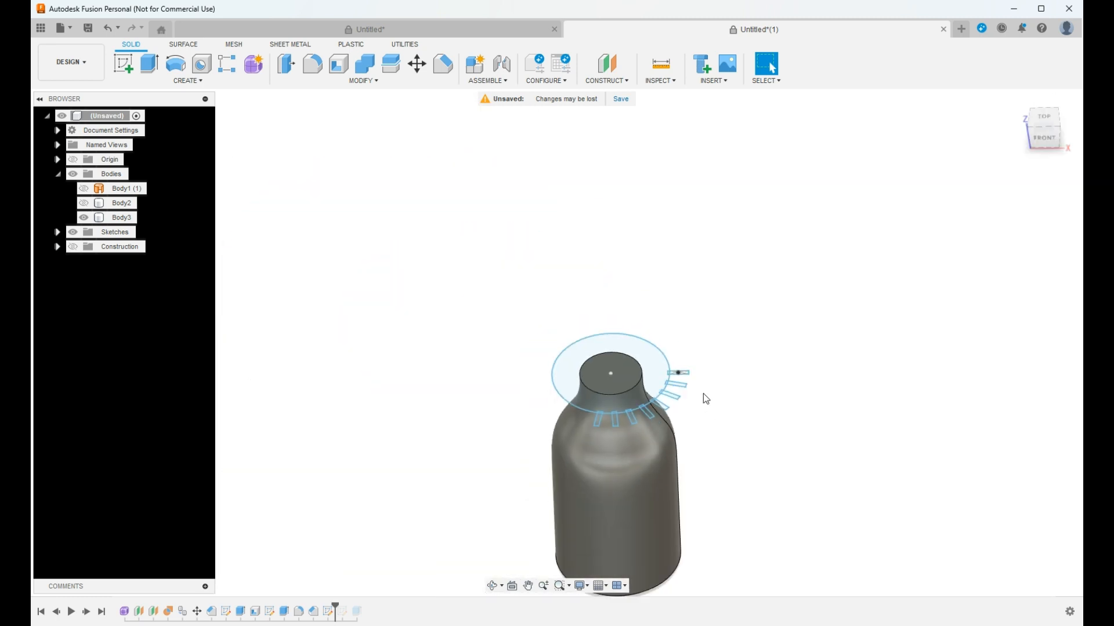
scroll(707, 493, "up", 6)
scroll(756, 224, "down", 3)
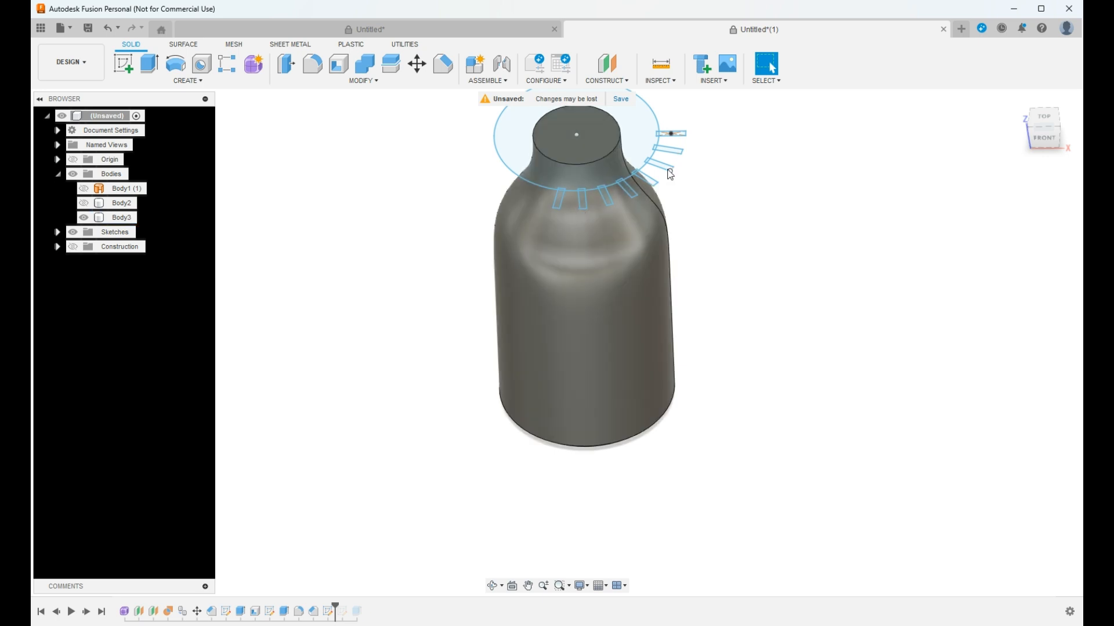
left_click(152, 65)
scroll(687, 141, "up", 3)
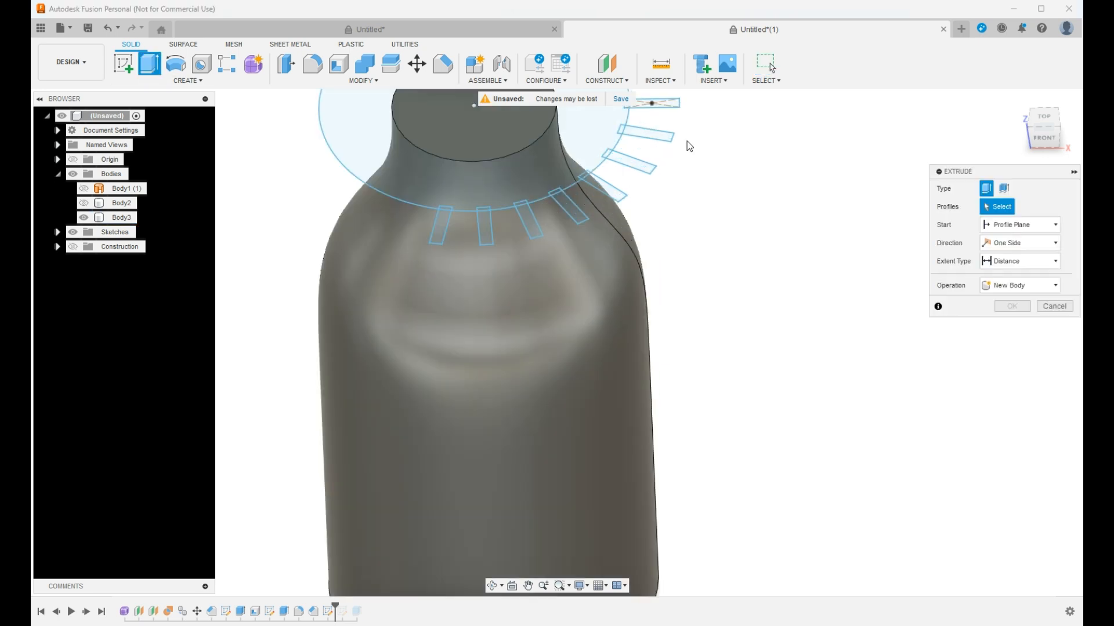
scroll(678, 120, "up", 3)
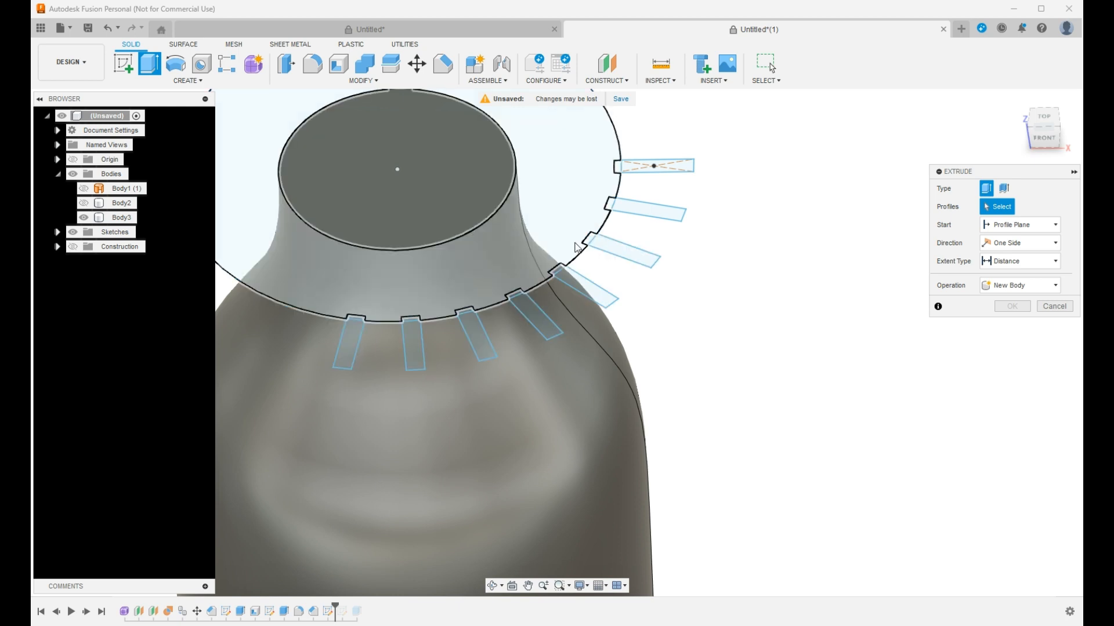
scroll(489, 249, "down", 2)
scroll(655, 203, "up", 2)
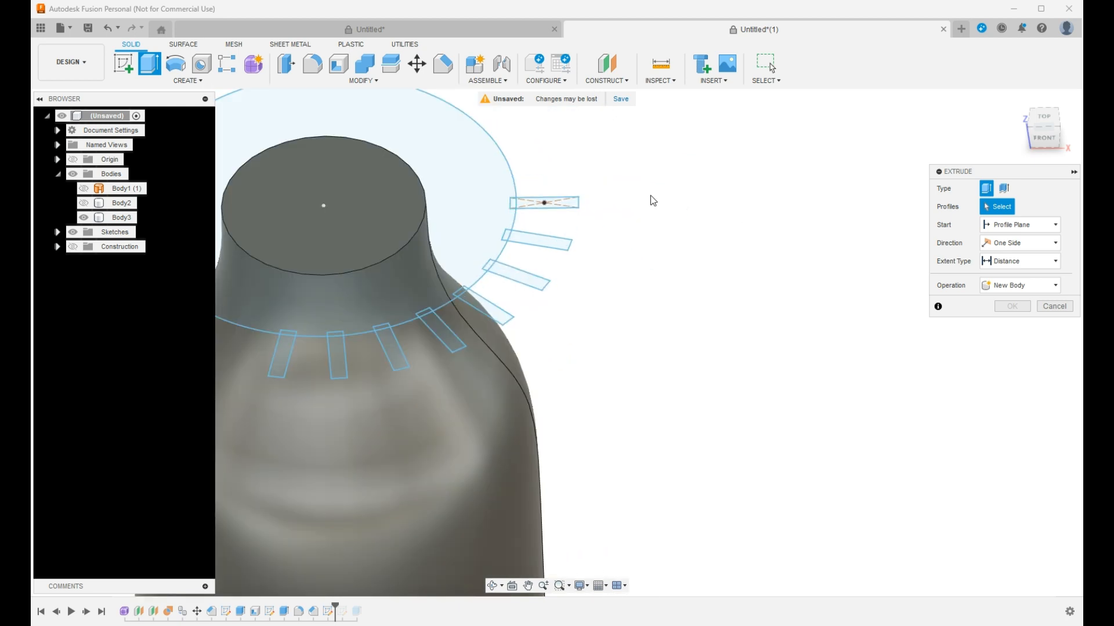
left_click(576, 207)
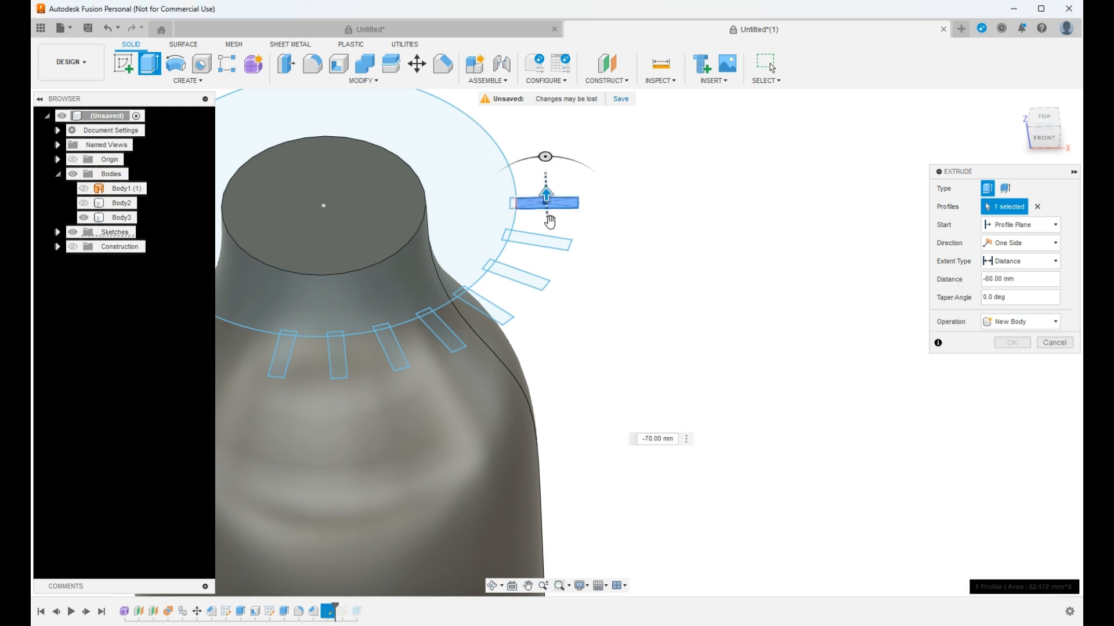
left_click_drag(550, 221, 539, 490)
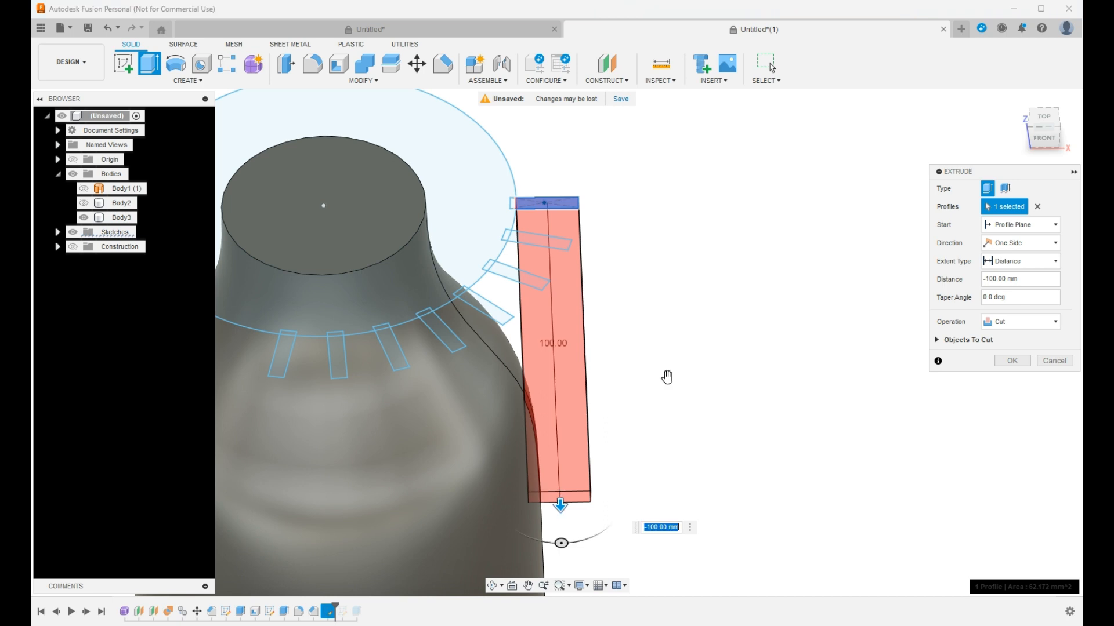
scroll(691, 256, "down", 4)
left_click(1010, 359)
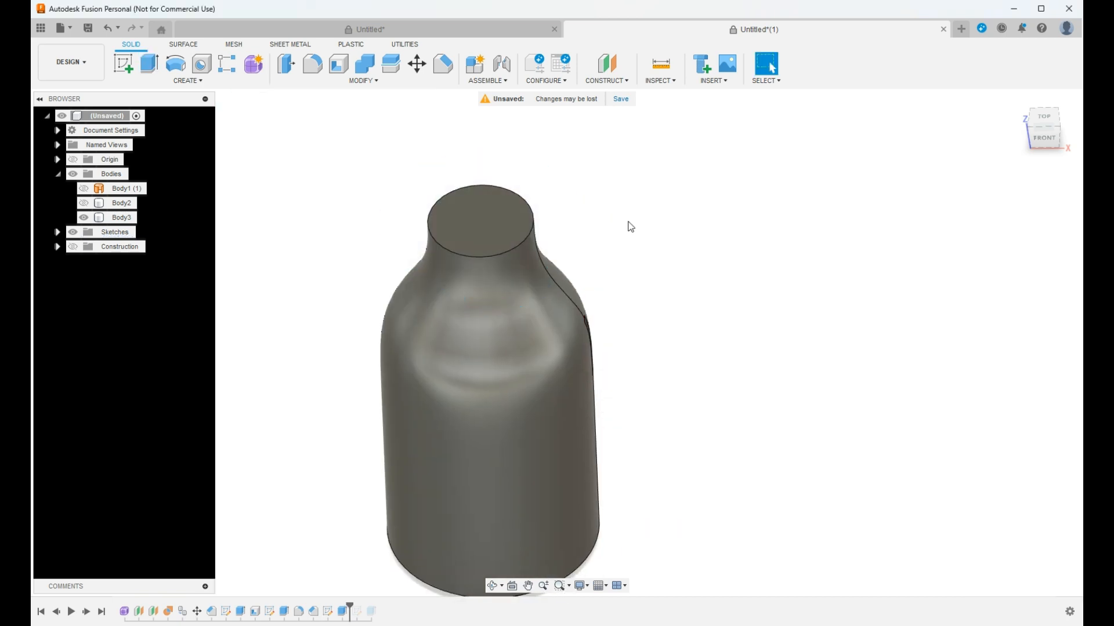
Show the rectangle pattern sketch again and extrude the second rectangle's outer part 110 mm downward as a cut.
left_click(57, 232)
left_click(84, 276)
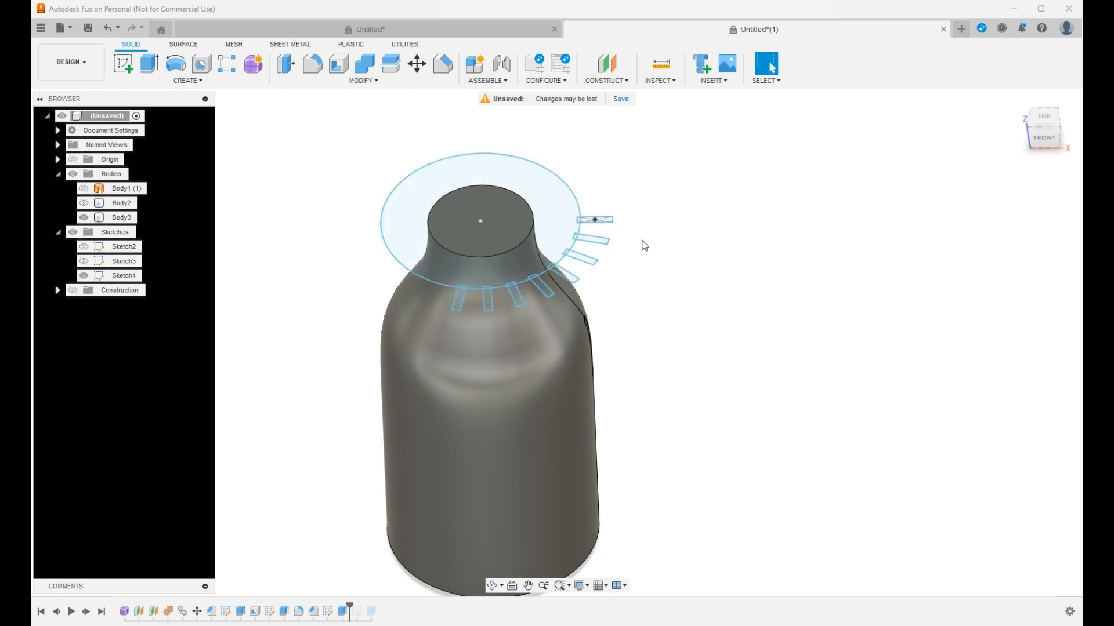
scroll(638, 240, "up", 2)
left_click(158, 66)
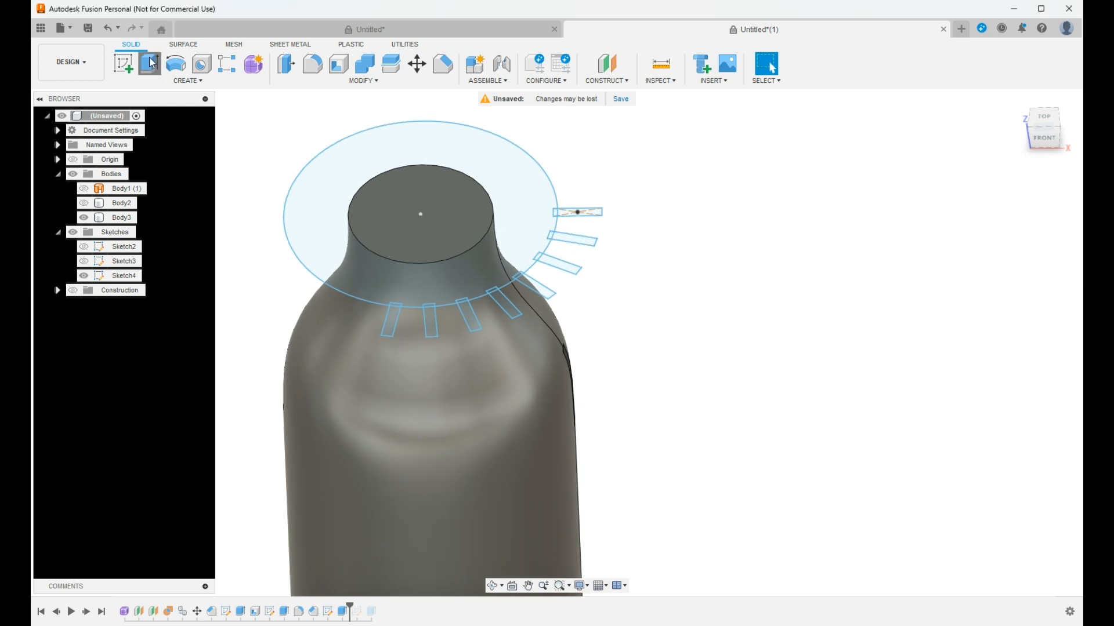
left_click(582, 239)
left_click_drag(573, 229, 597, 478)
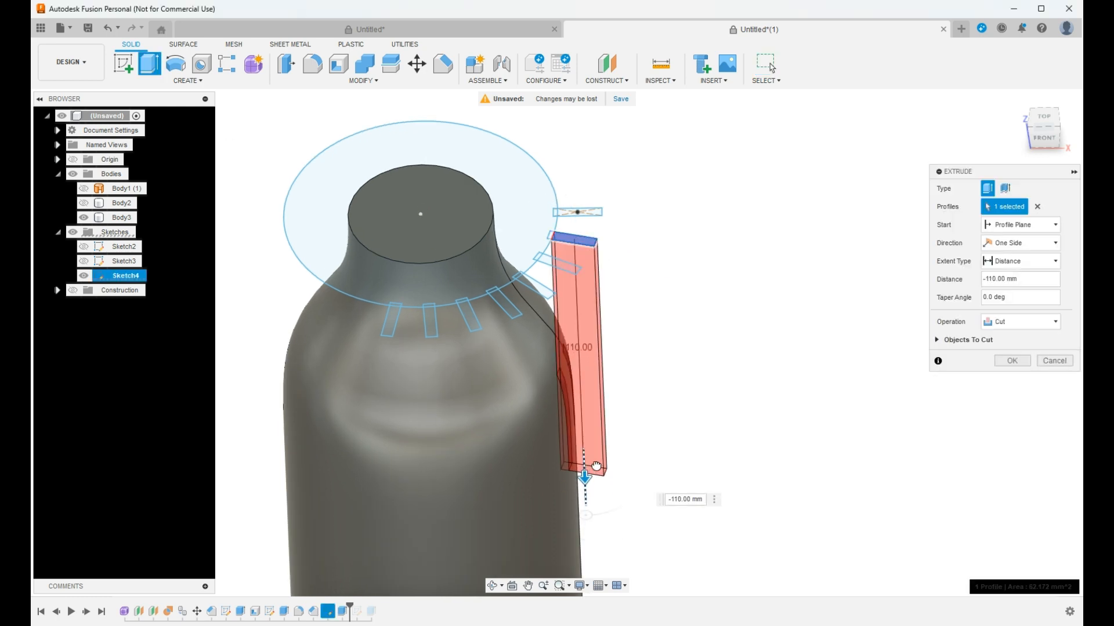
left_click(1012, 361)
Extrude the third rectangle's outer part downward as a cut, ending lower than the second slot.
left_click(147, 68)
left_click(557, 263)
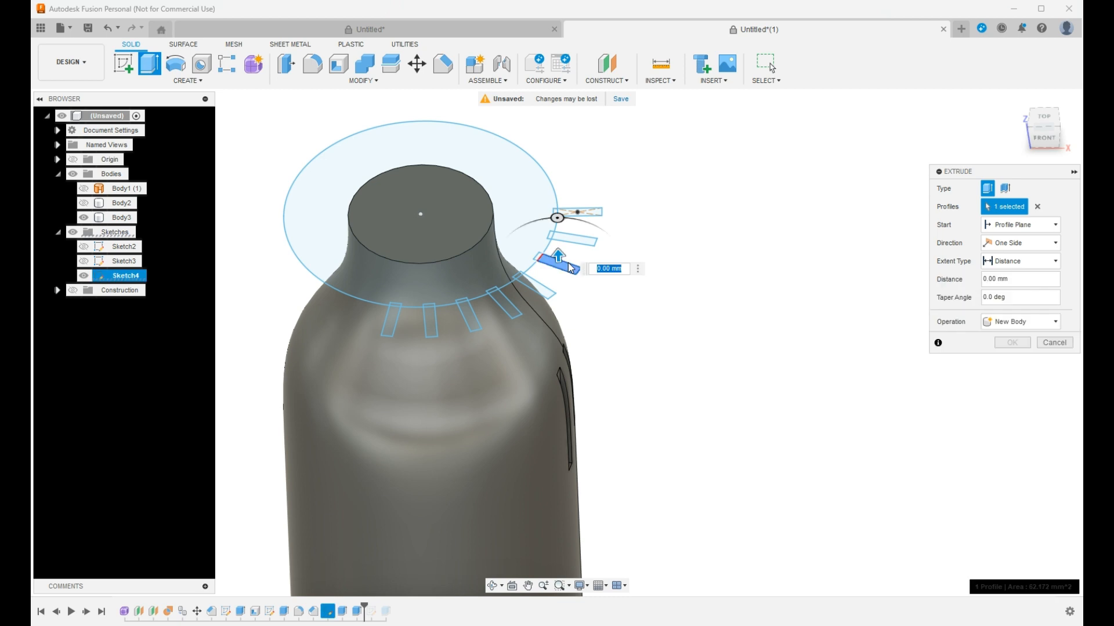
left_click_drag(558, 264, 570, 522)
left_click(1012, 361)
Extrude the fourth rectangle's outer part downward as a cut, ending lower than the third slot.
left_click(150, 71)
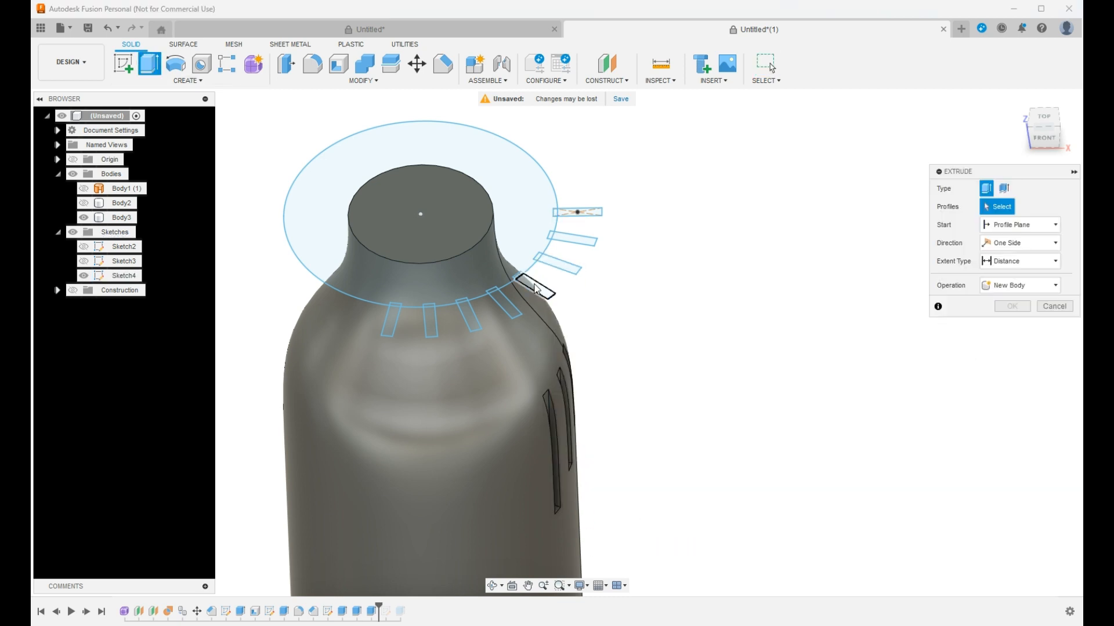
left_click(542, 295)
left_click_drag(536, 280, 551, 529)
left_click_drag(641, 420, 641, 434)
left_click(1012, 361)
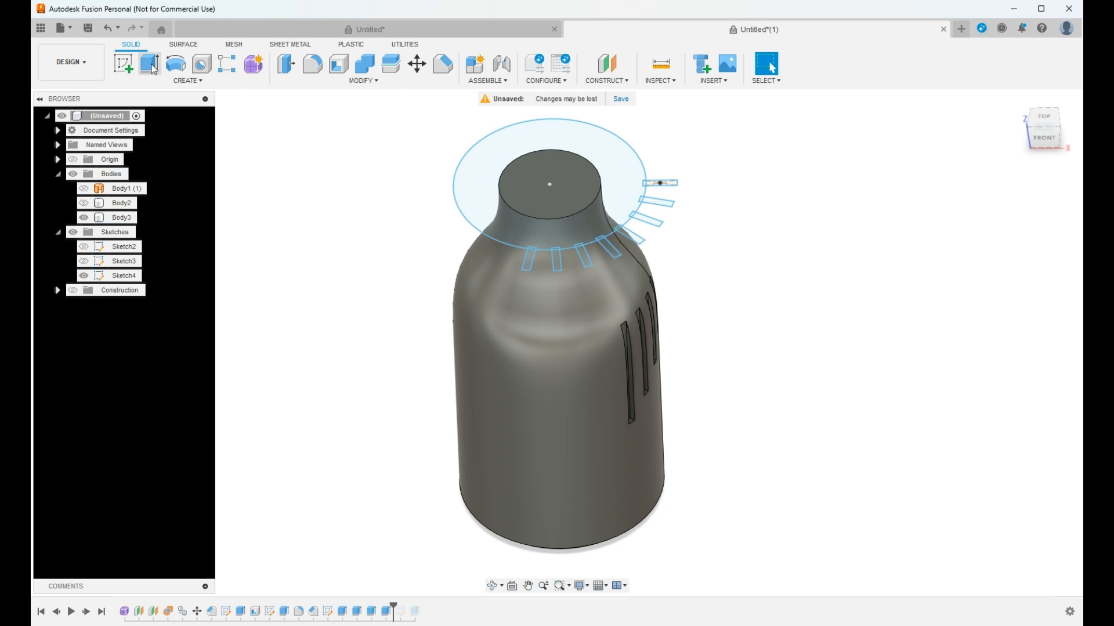
Extrude the fifth rectangle's outer part 140 mm downward as a cut into the bottle.
left_click(150, 64)
left_click(609, 248)
left_click_drag(612, 267, 610, 442)
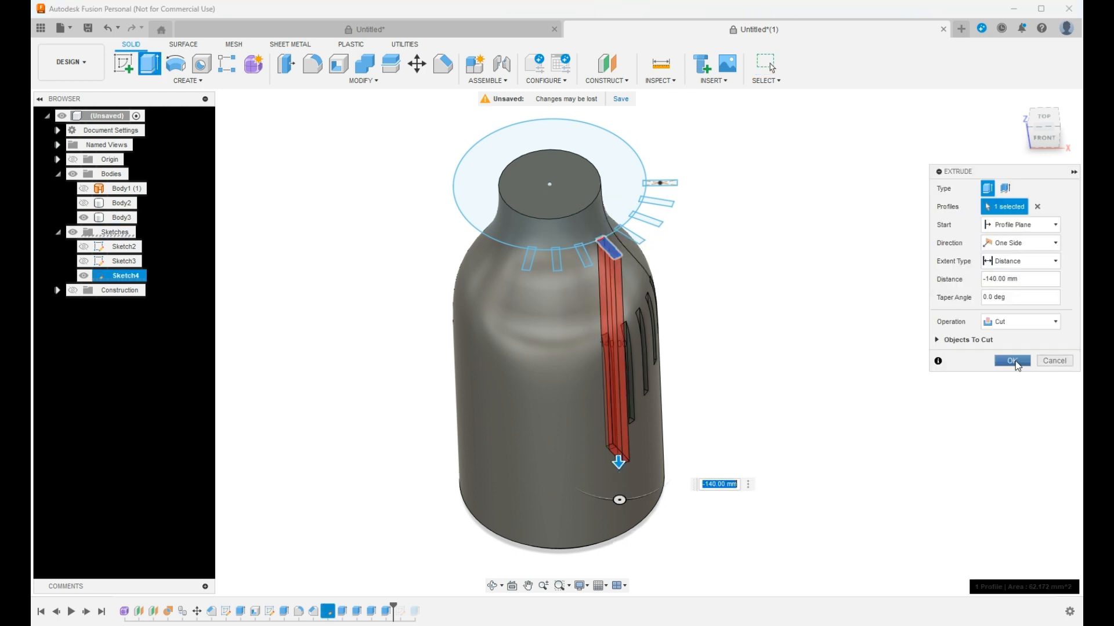
left_click(1012, 360)
Extrude the sixth rectangle's outer part downward as a cut, ending lower than the fifth slot.
key("e")
left_click(583, 258)
left_click_drag(583, 258, 616, 464)
left_click(1012, 359)
key("e")
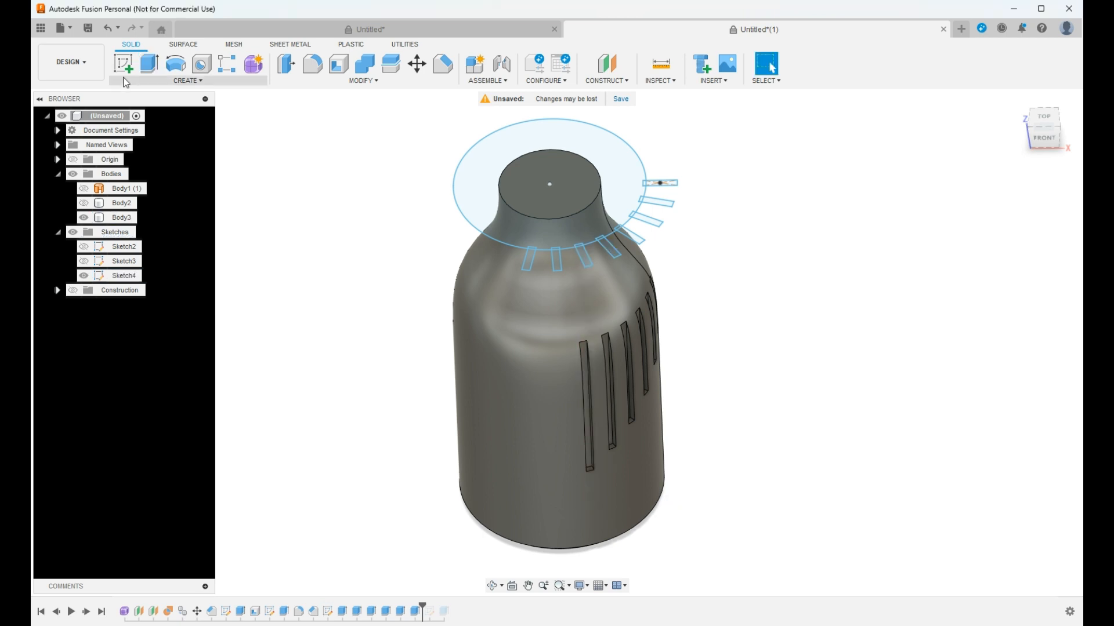
Extrude the seventh rectangle's outer part 160 mm downward as a cut into the bottle.
left_click(556, 260)
left_click_drag(557, 271, 574, 490)
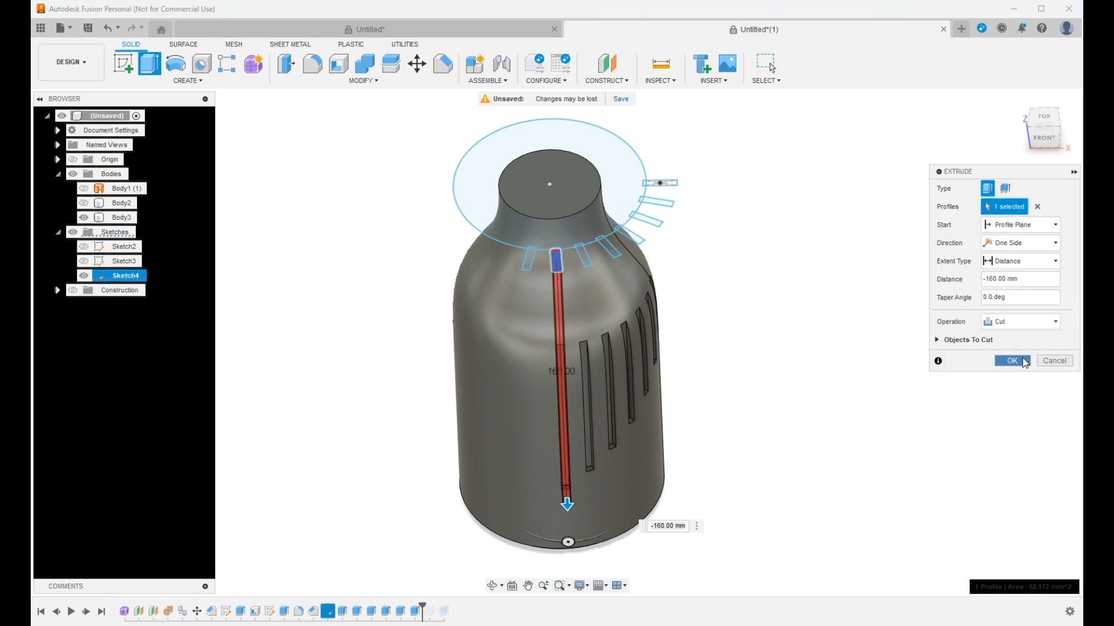
key("Return")
Extrude the eighth rectangle's outer part downward as a cut, ending lower than the seventh slot.
key("e")
left_click(527, 260)
left_click_drag(529, 251, 539, 518)
left_click(1010, 361)
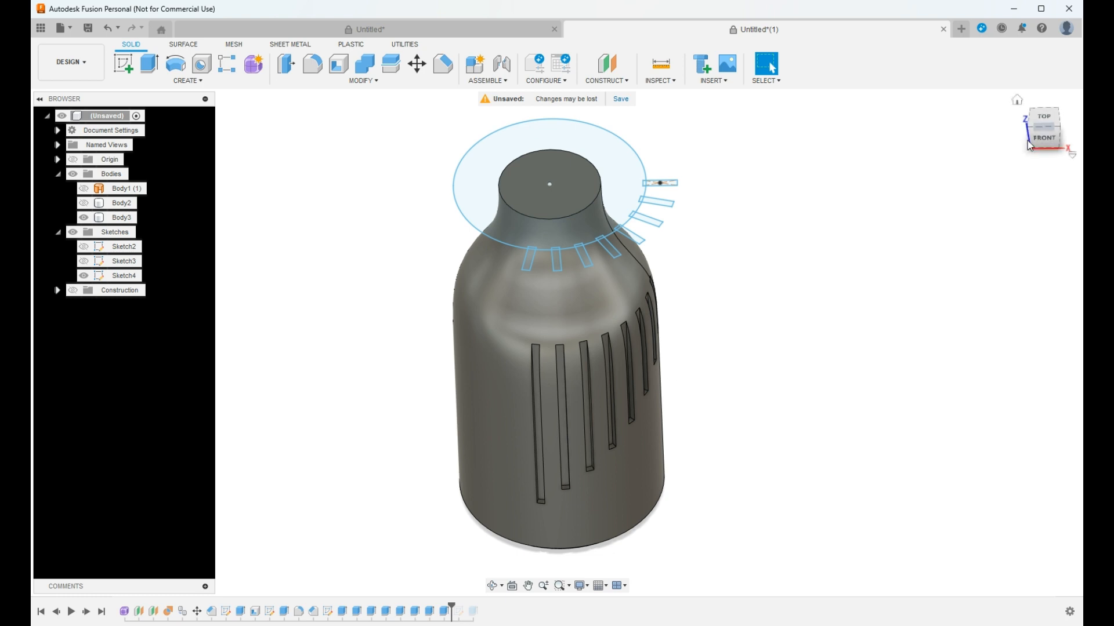
Examine the row of progressively longer slots and their lower ends from the side of the bottle.
mouse_move(1027, 124)
left_mouse_down()
mouse_move(1047, 137)
mouse_move(696, 435)
left_mouse_up()
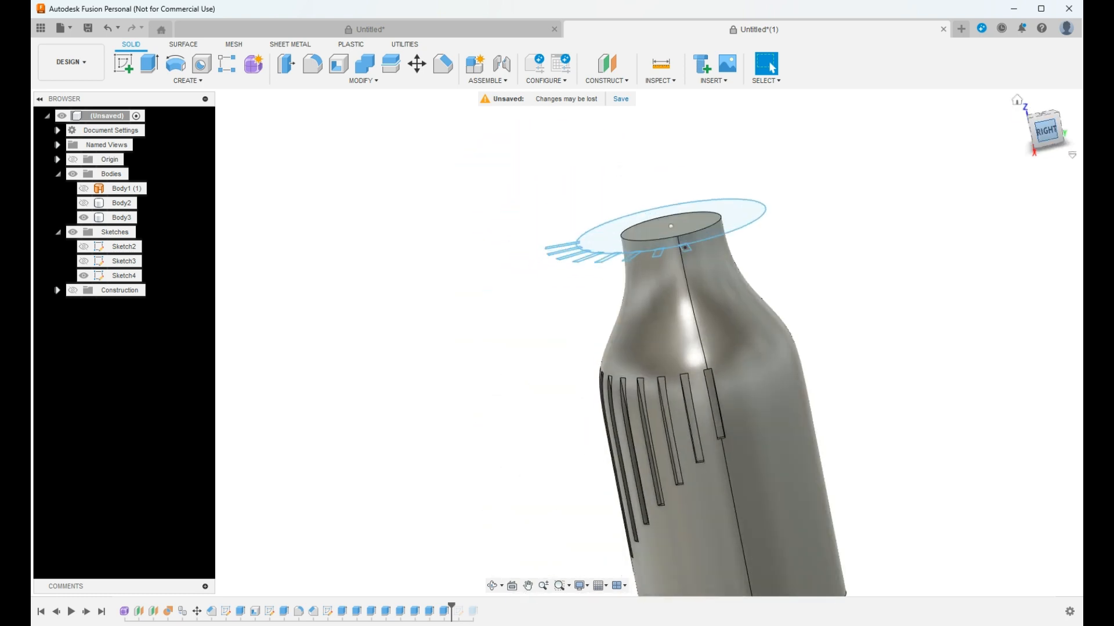
scroll(668, 410, "down", 5)
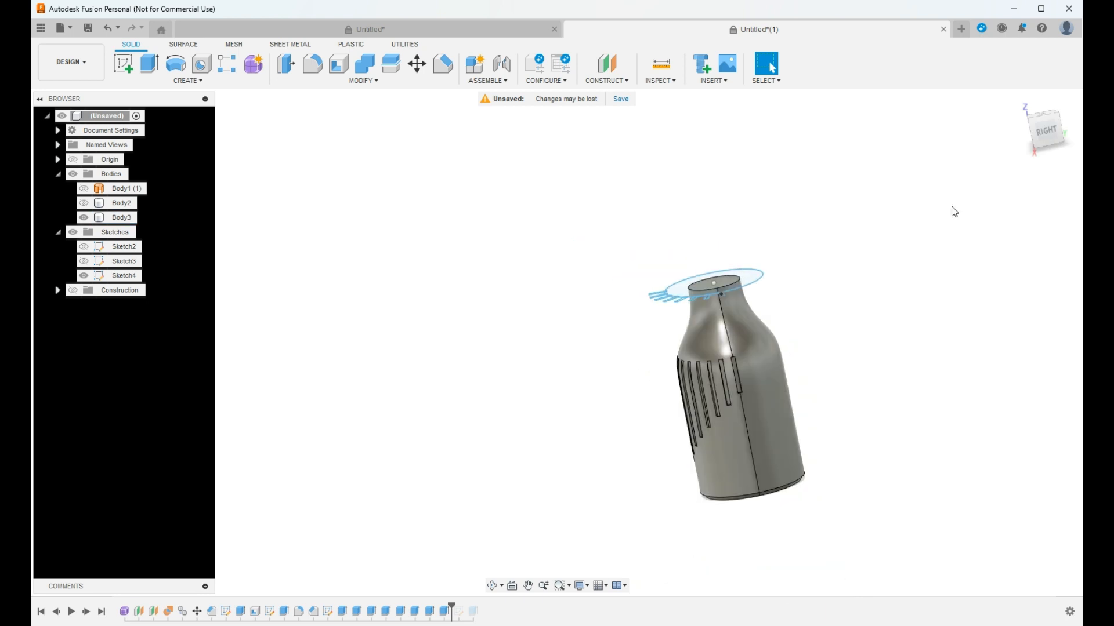
mouse_move(1042, 126)
left_mouse_down()
mouse_move(1061, 113)
mouse_move(1052, 134)
mouse_move(1034, 129)
left_mouse_up()
left_click(705, 419)
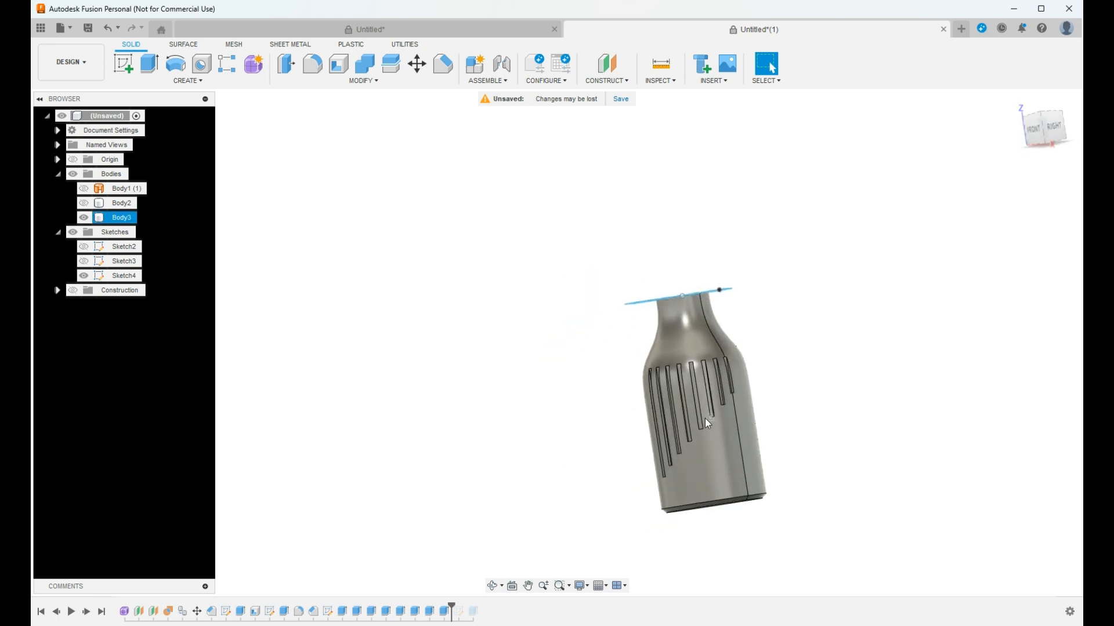
scroll(701, 422, "up", 3)
scroll(756, 499, "up", 5)
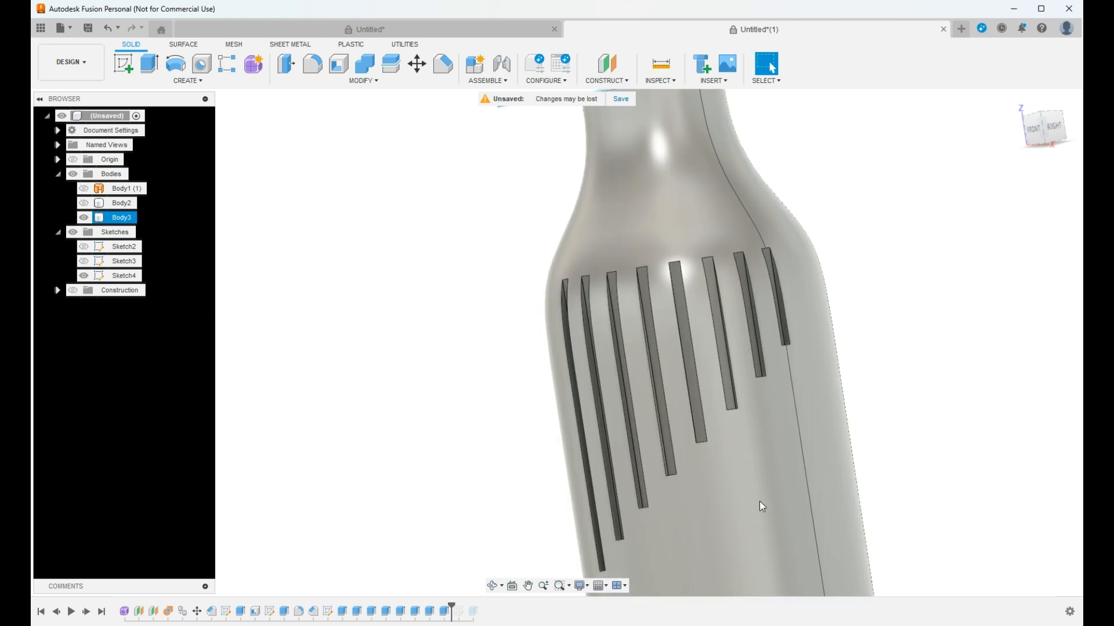
scroll(760, 501, "up", 5)
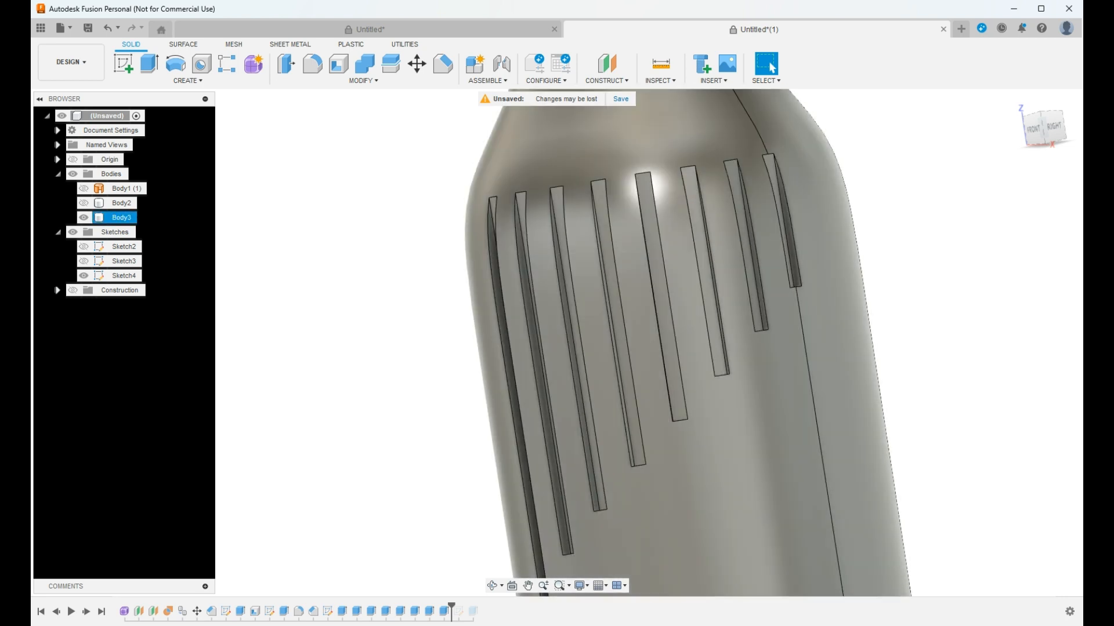
scroll(601, 513, "down", 8)
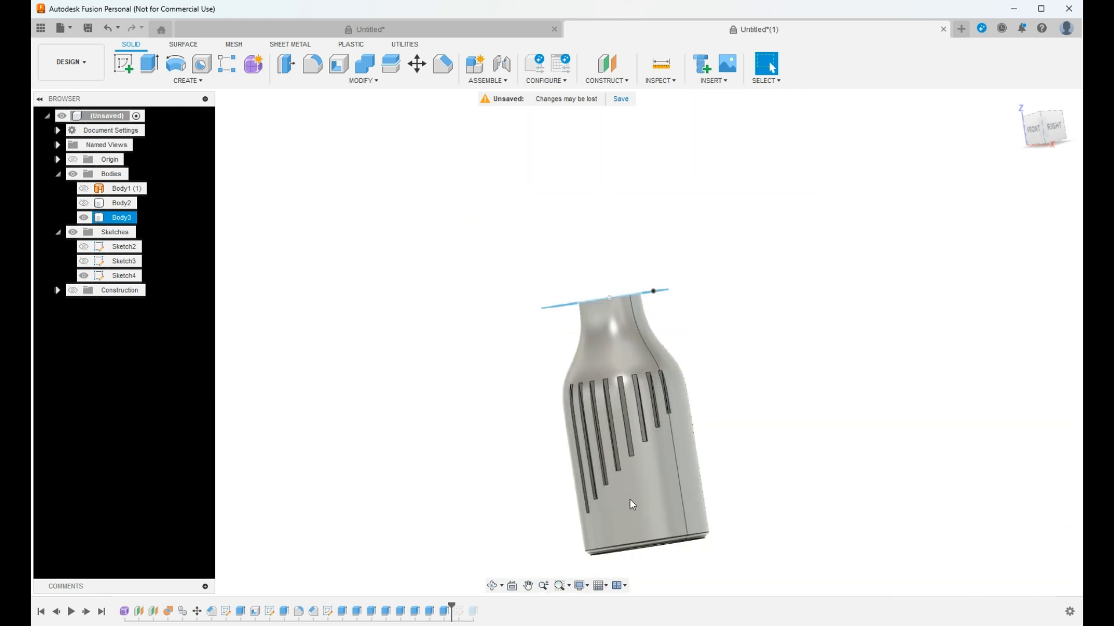
scroll(609, 471, "up", 4)
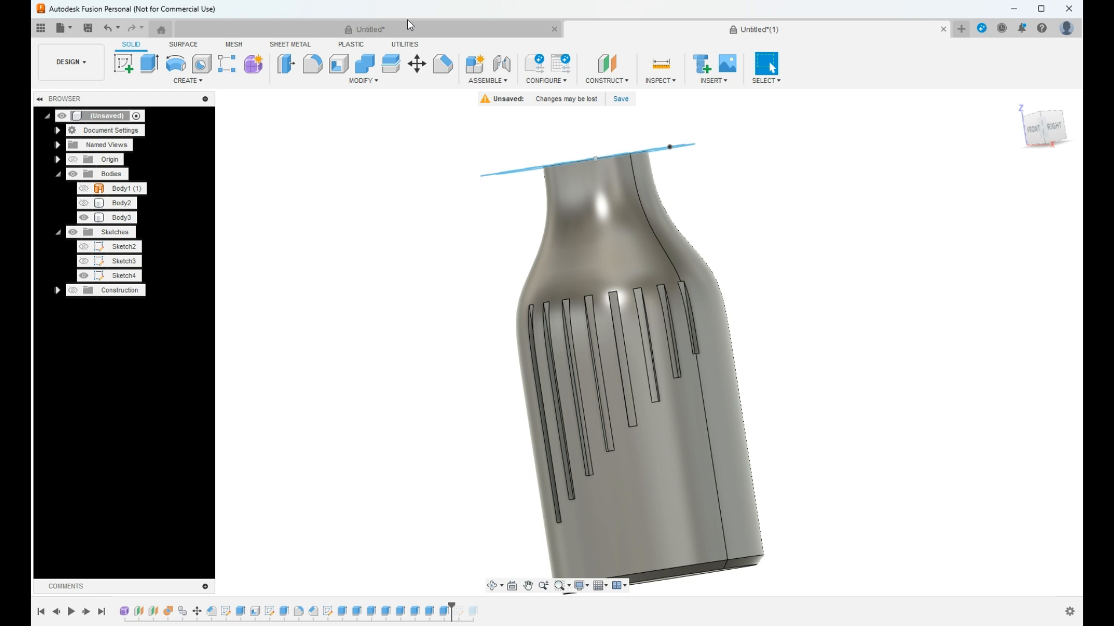
Start an equal-distance chamfer and select the lower outer edges of the three shortest slots.
left_click(443, 63)
scroll(726, 360, "up", 5)
scroll(701, 360, "up", 2)
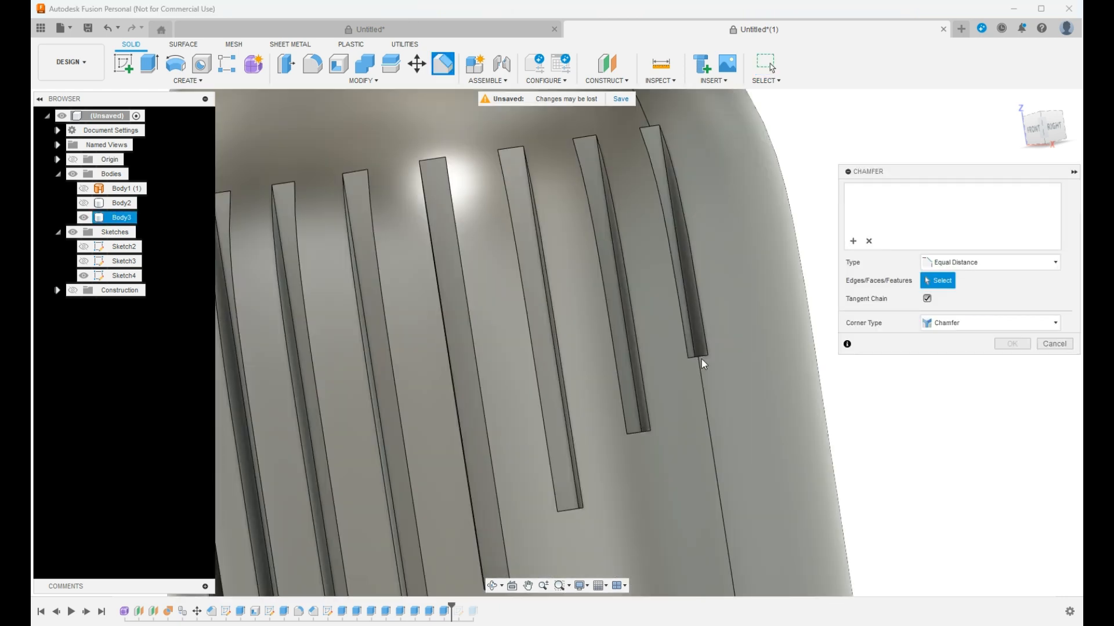
left_click(697, 356)
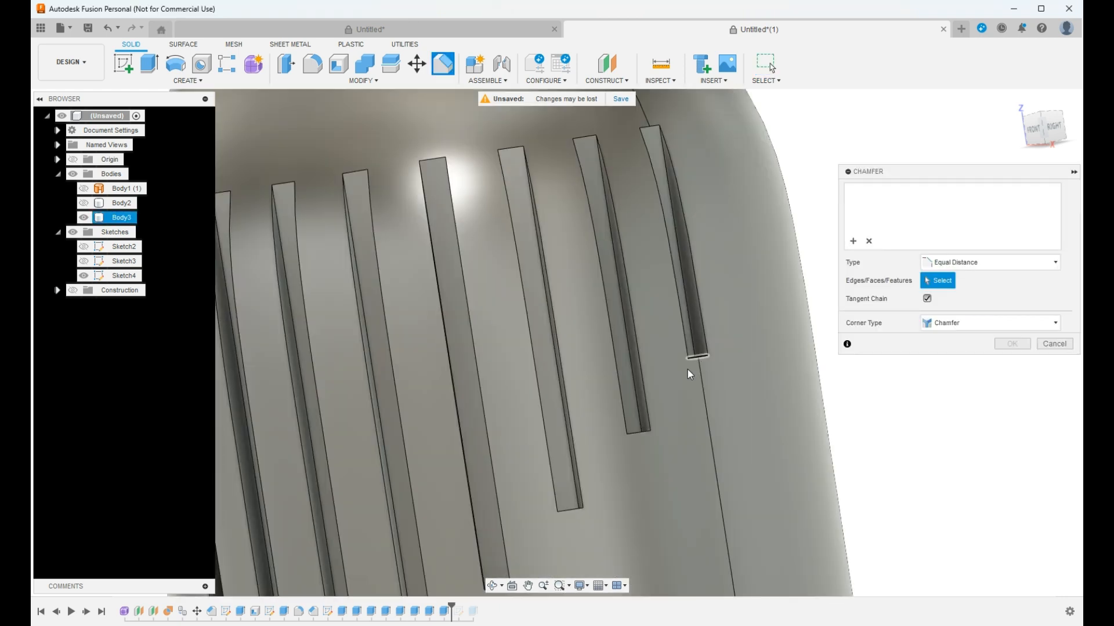
left_click(634, 432)
scroll(639, 435, "down", 6)
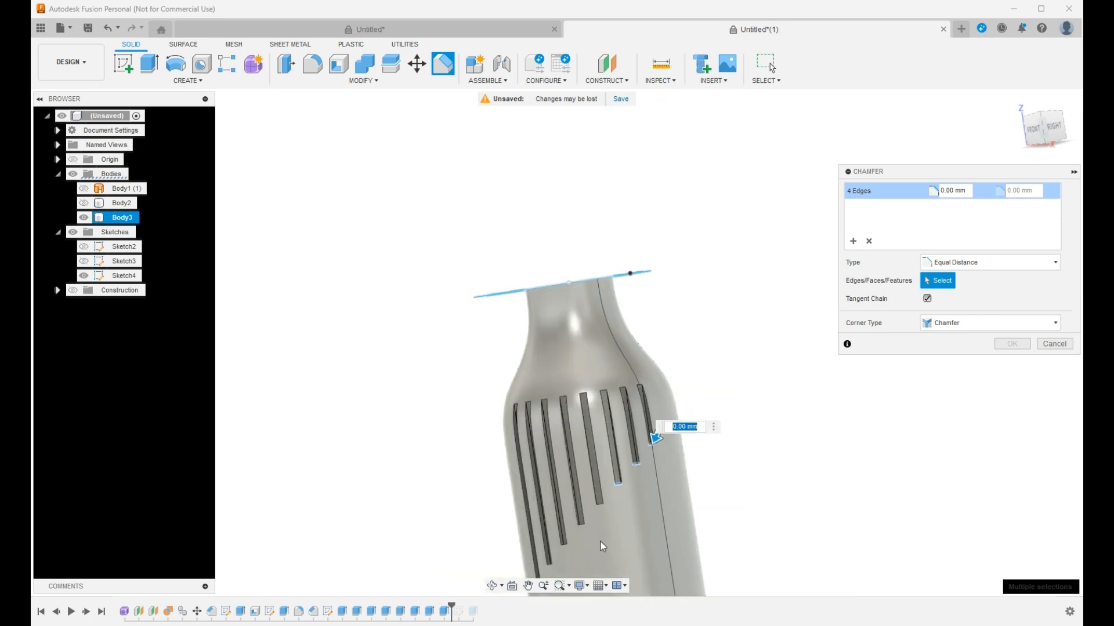
Add the lower outer edges of the five remaining slots to the chamfer selection.
scroll(675, 451, "up", 5)
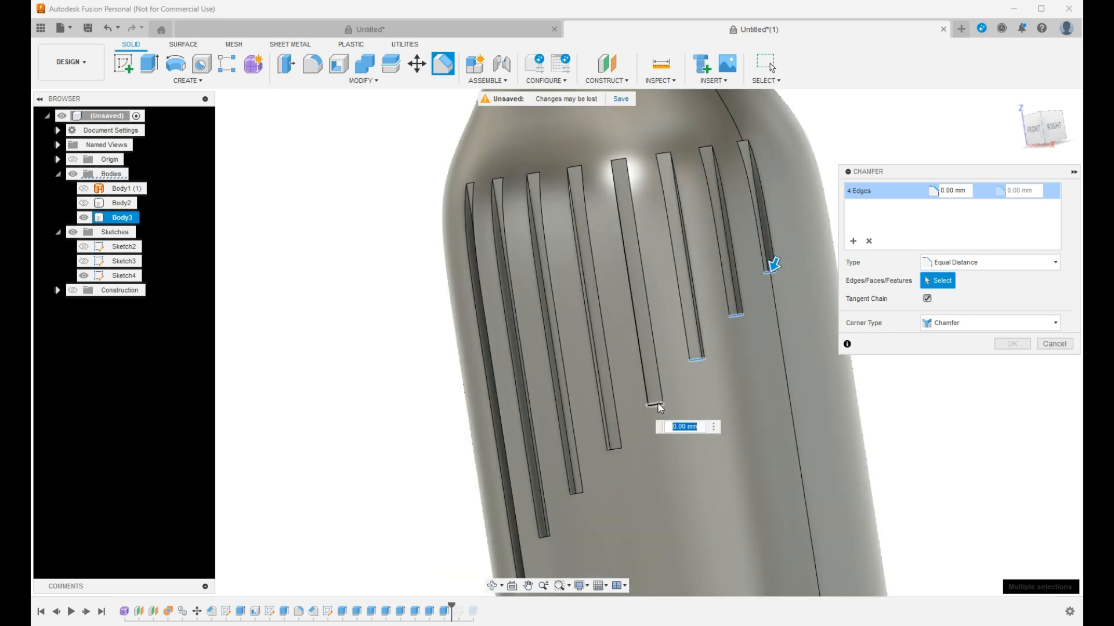
left_click(657, 405)
left_click(614, 449)
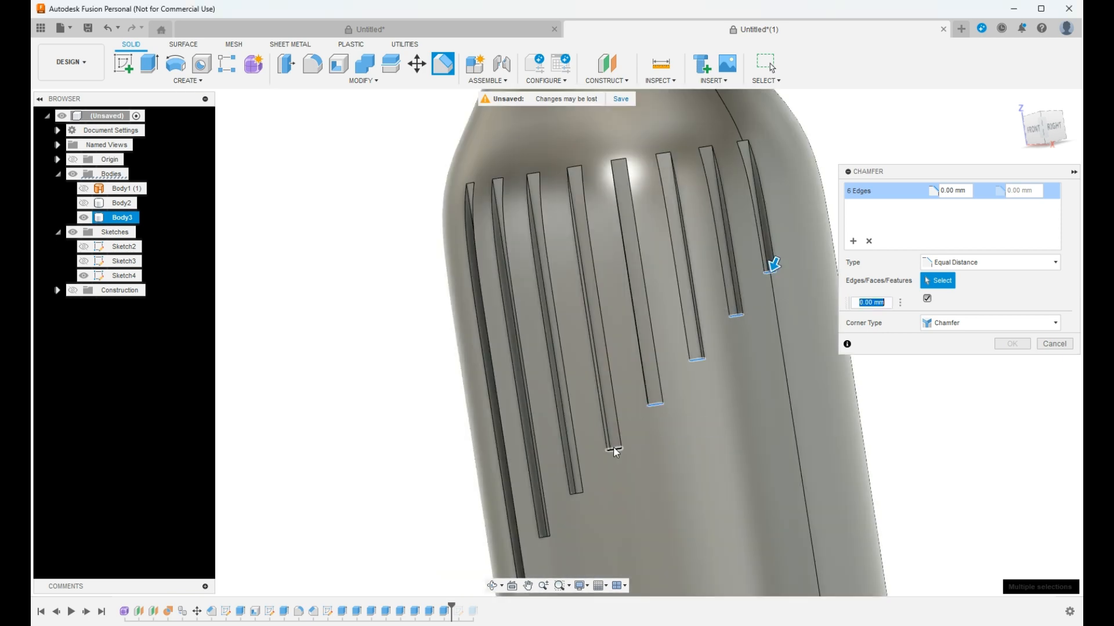
left_click(613, 449)
left_click(542, 539)
scroll(680, 452, "down", 3)
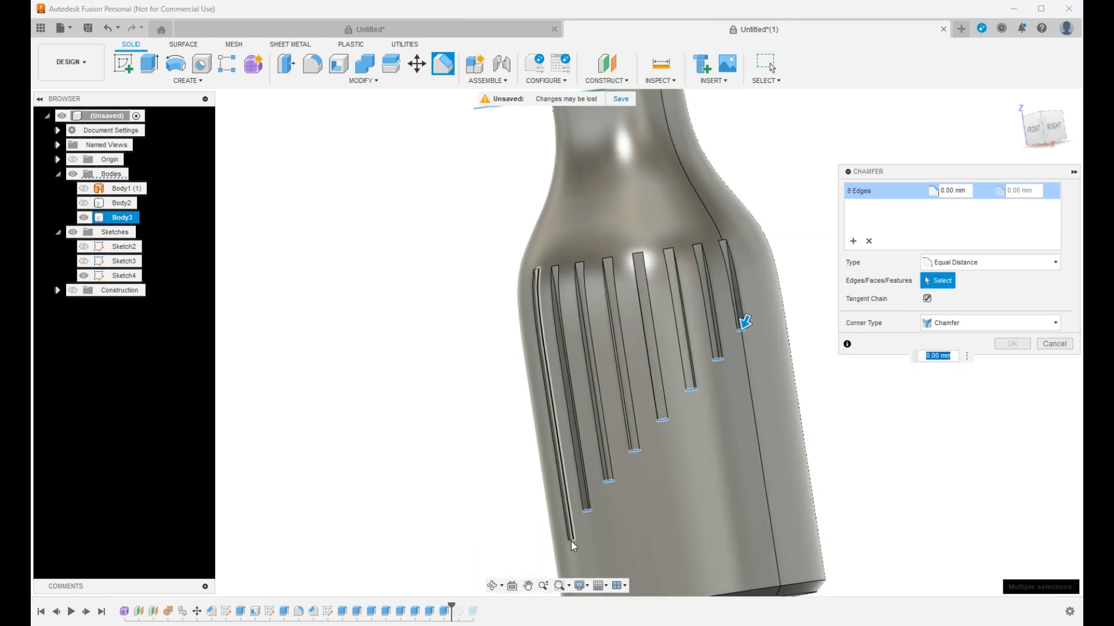
scroll(570, 541, "up", 5)
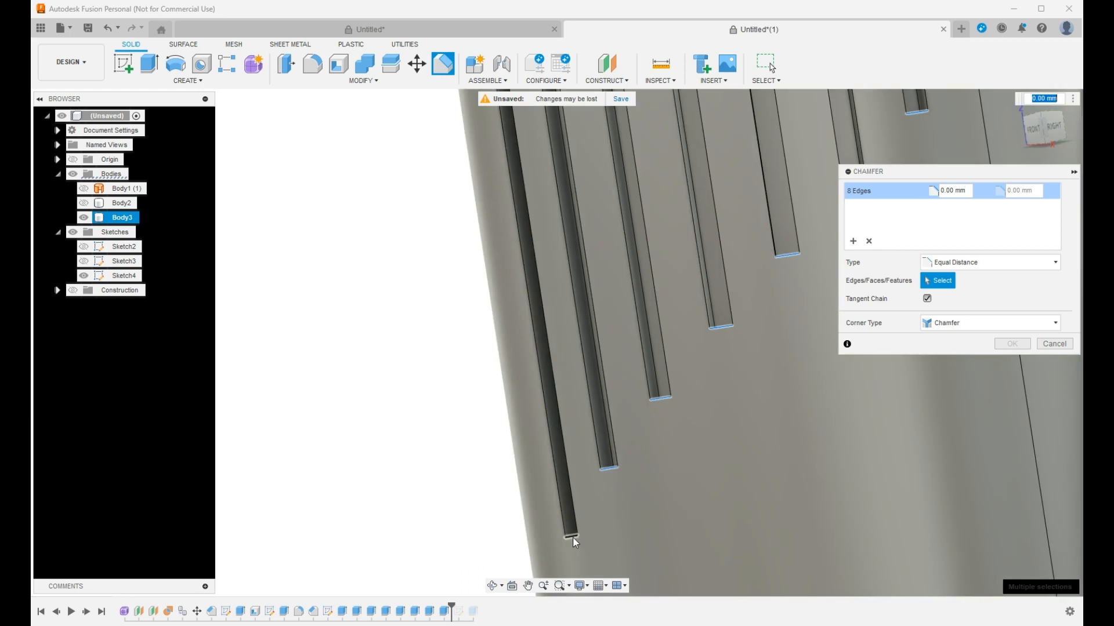
left_click(572, 537)
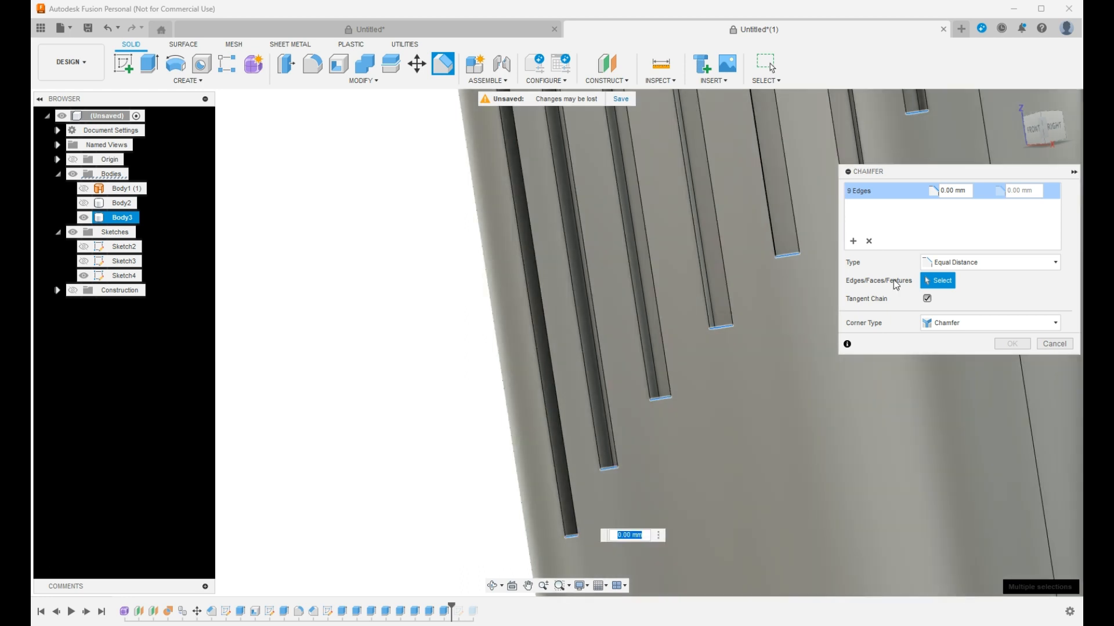
Try chamfer distances of 1 mm, 2 mm and 3 mm on the slots' lower edges.
left_click_drag(1036, 129, 1061, 165)
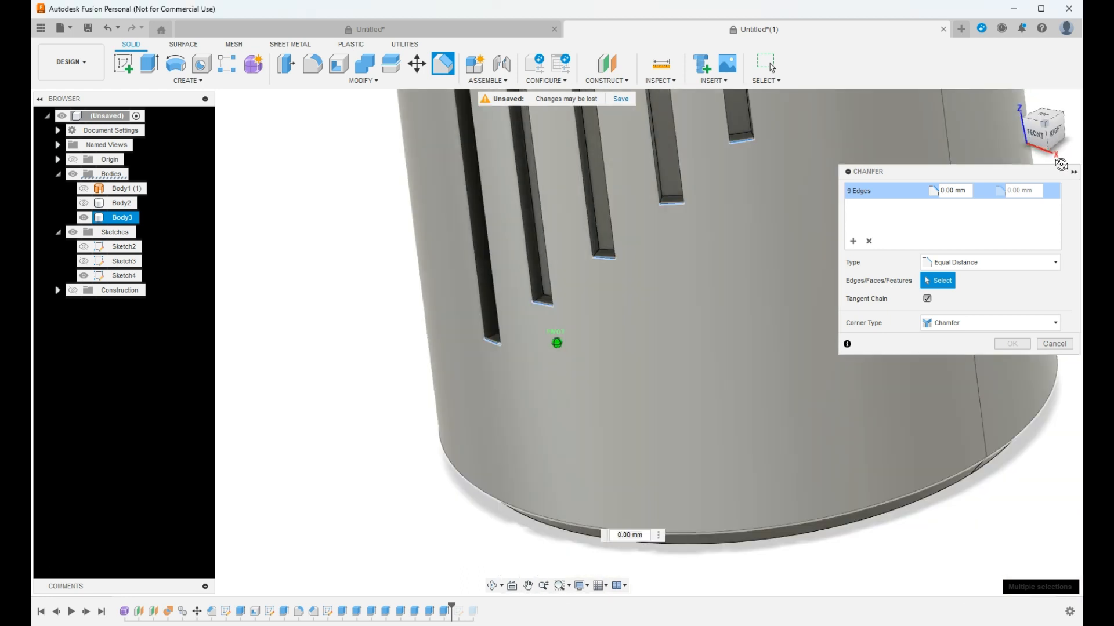
scroll(610, 106, "down", 10)
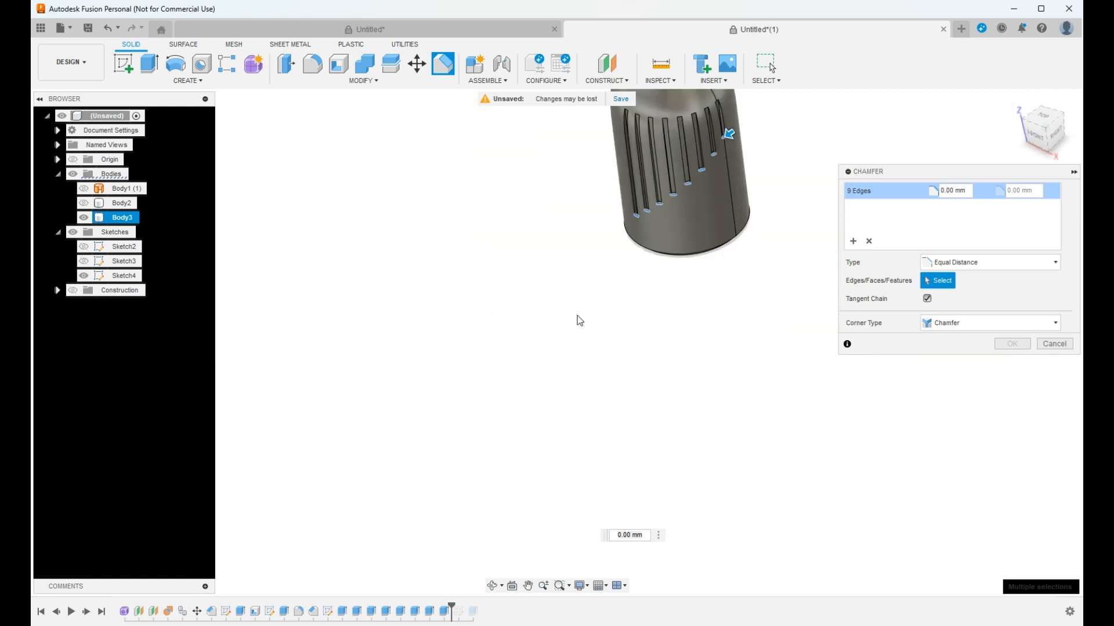
scroll(624, 276, "up", 5)
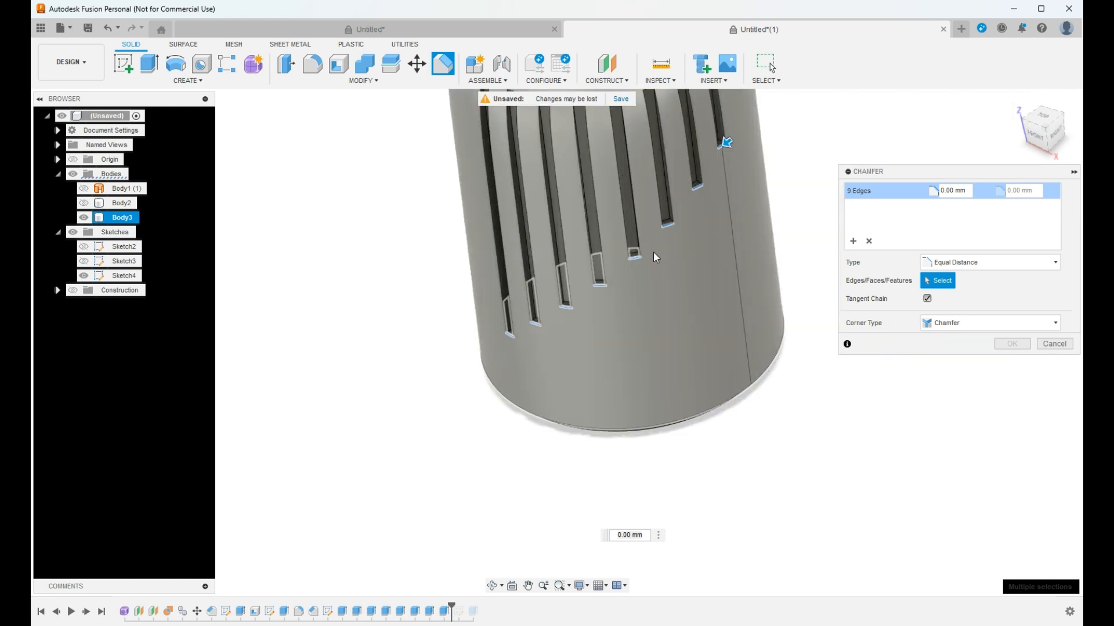
scroll(724, 136, "up", 5)
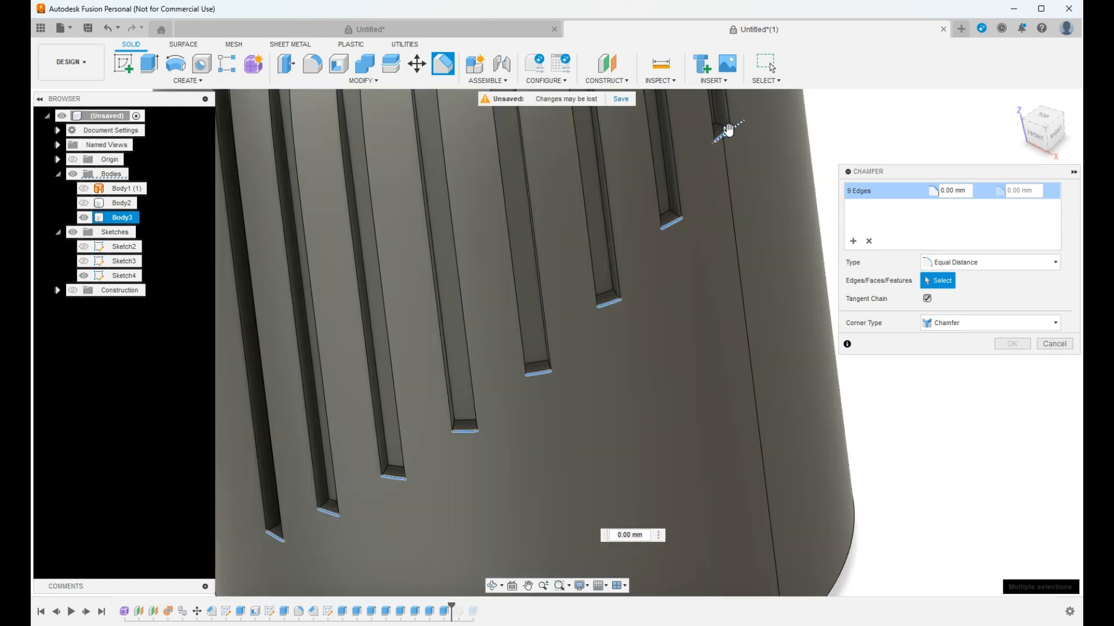
left_click_drag(728, 130, 730, 138)
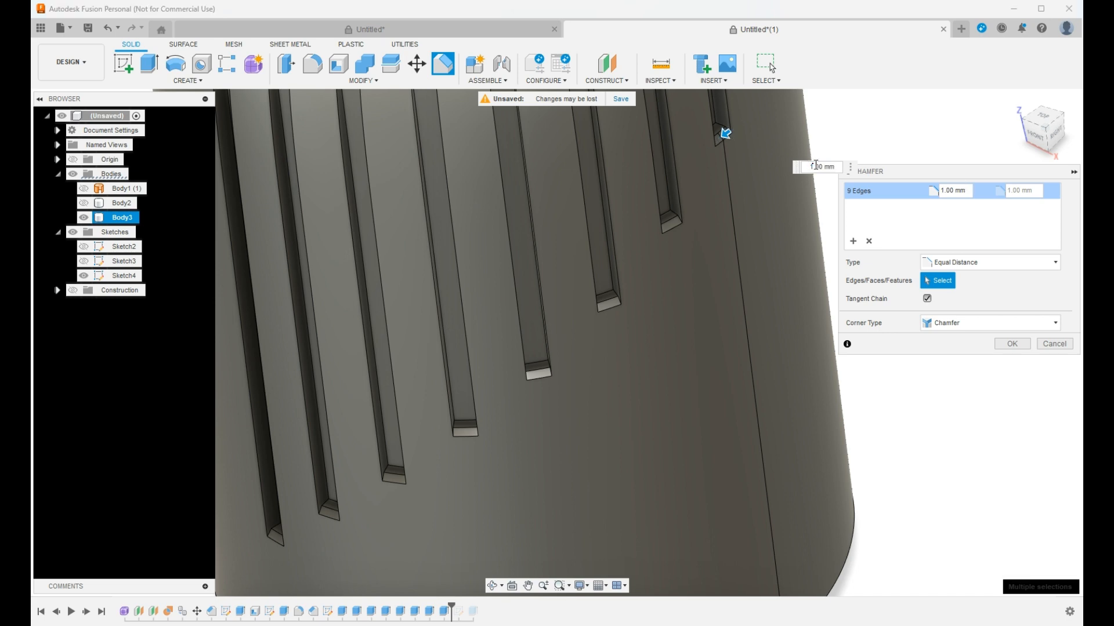
left_click(815, 166)
key("BackSpace")
type("2")
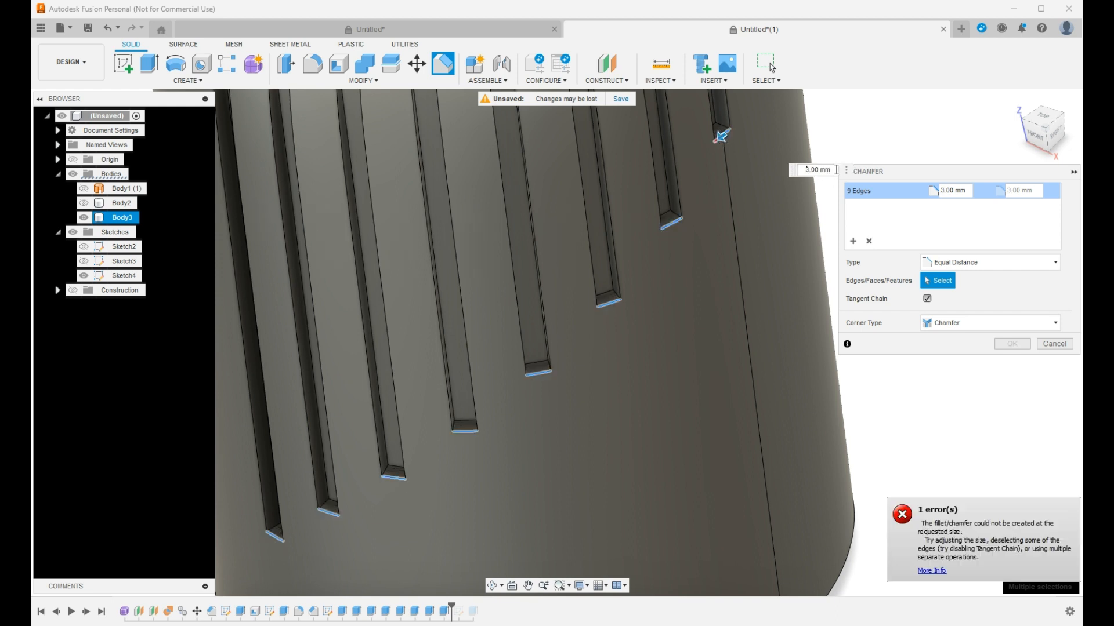
Try smaller chamfer distances of 2 mm, 2.7 mm and 2.78 mm on the slot ends.
key("BackSpace")
type("2.")
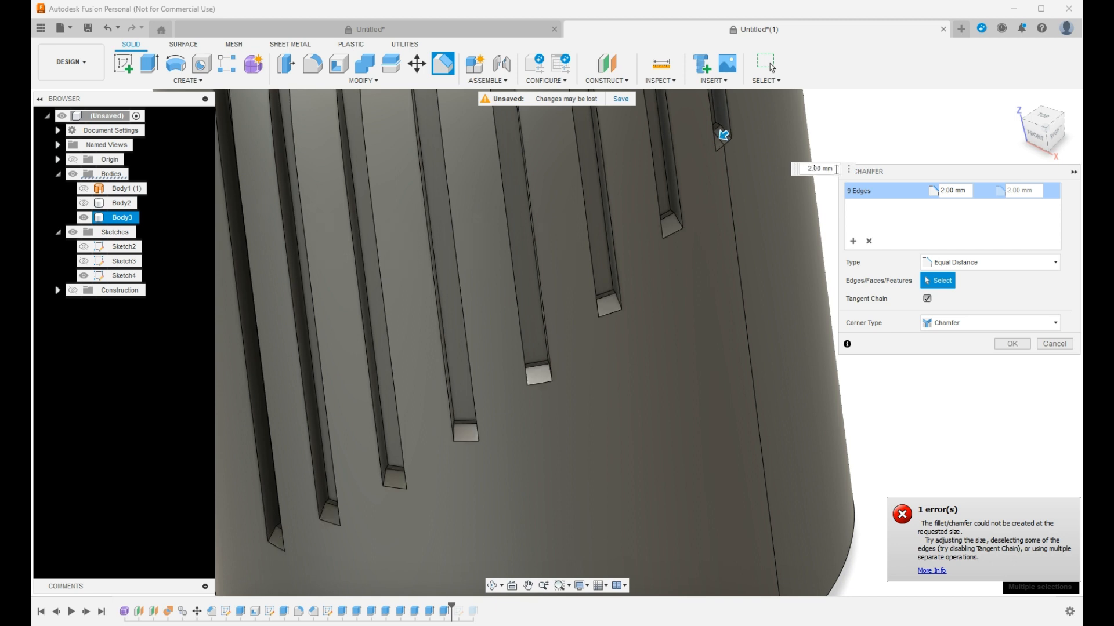
type("7")
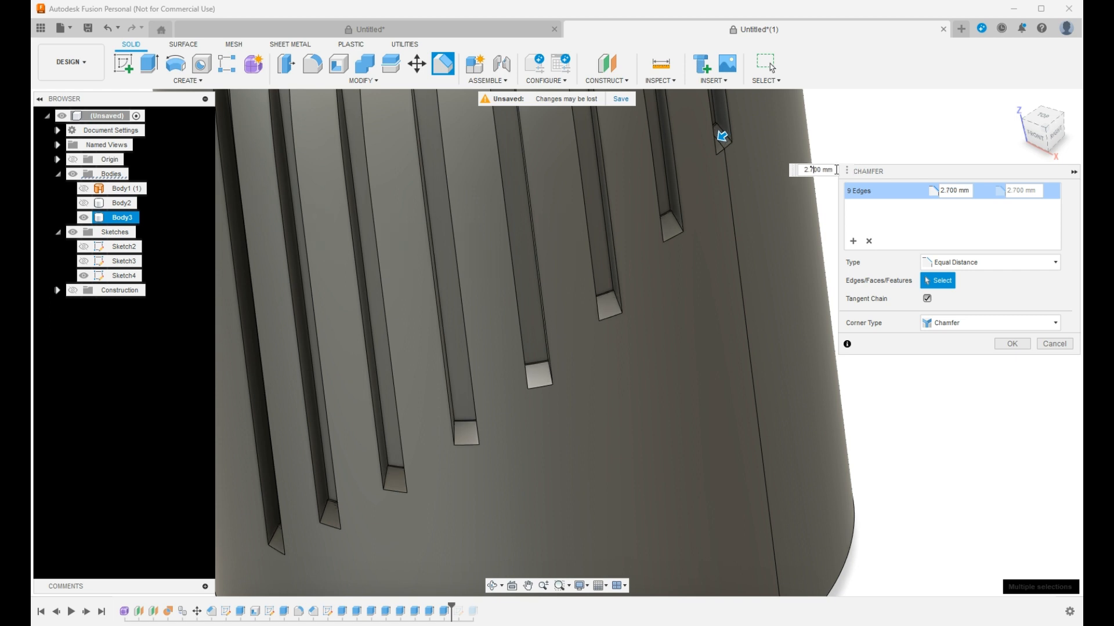
type("5")
key("BackSpace")
type("8")
Set the chamfer distance to 2.9 mm so the slot ends slope almost fully, and apply the chamfer.
scroll(551, 324, "up", 6)
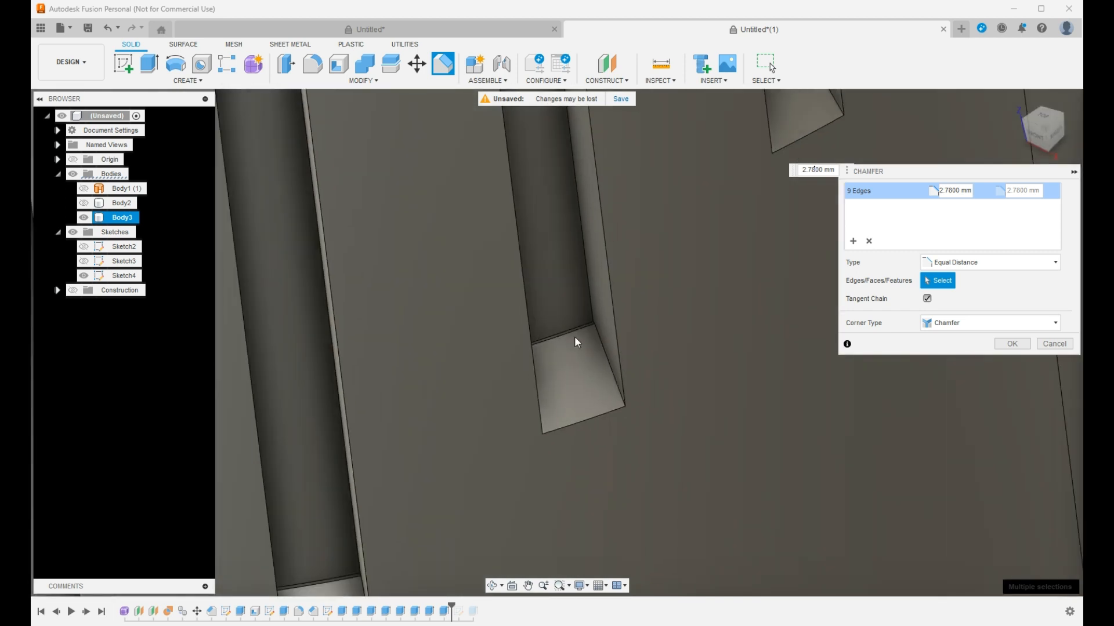
left_click(954, 194)
key("BackSpace")
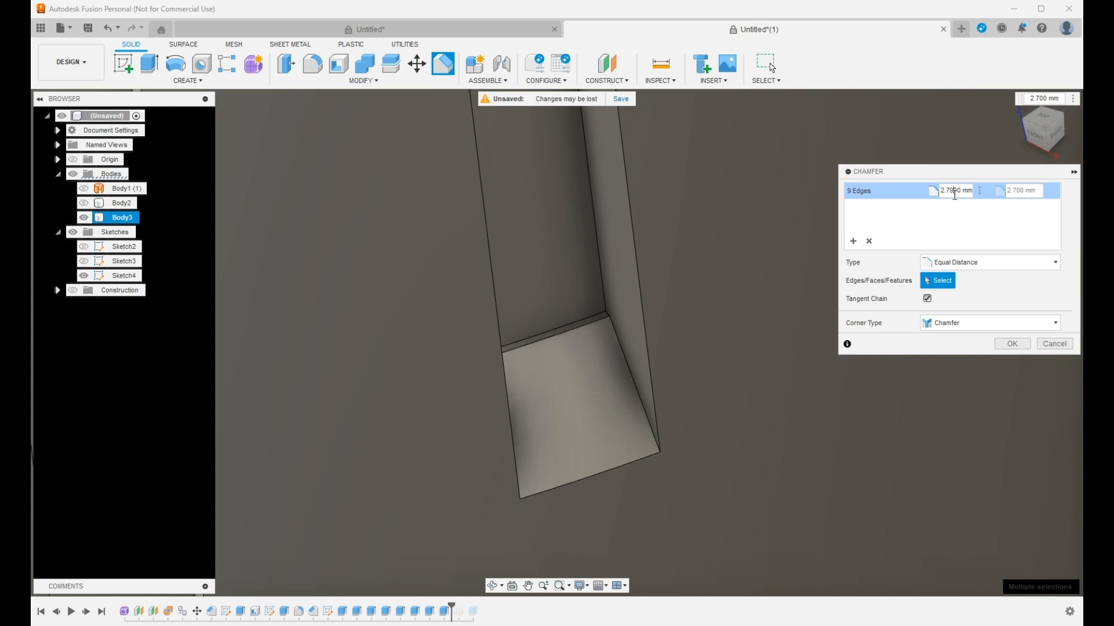
type("9")
key("BackSpace")
key("BackSpace")
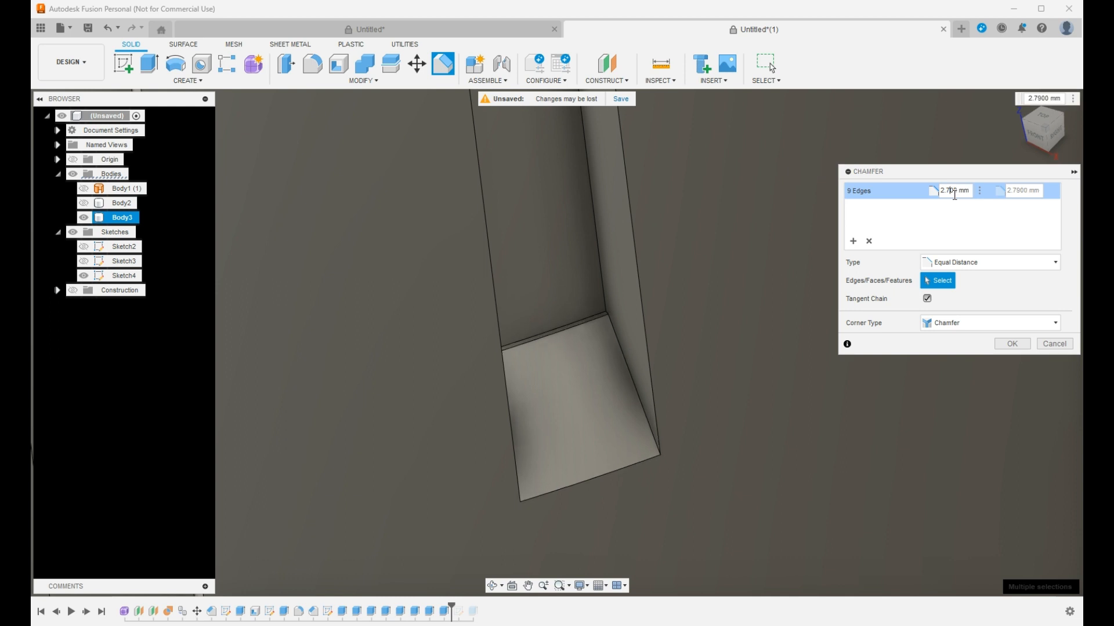
type("8")
type("0")
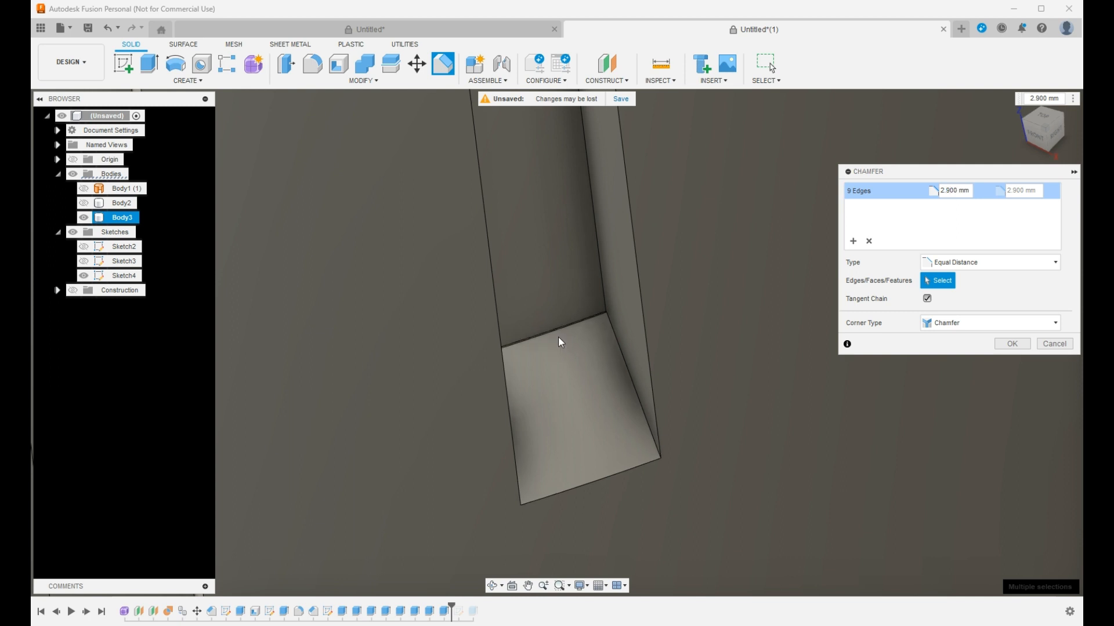
scroll(557, 313, "down", 8)
scroll(558, 312, "down", 4)
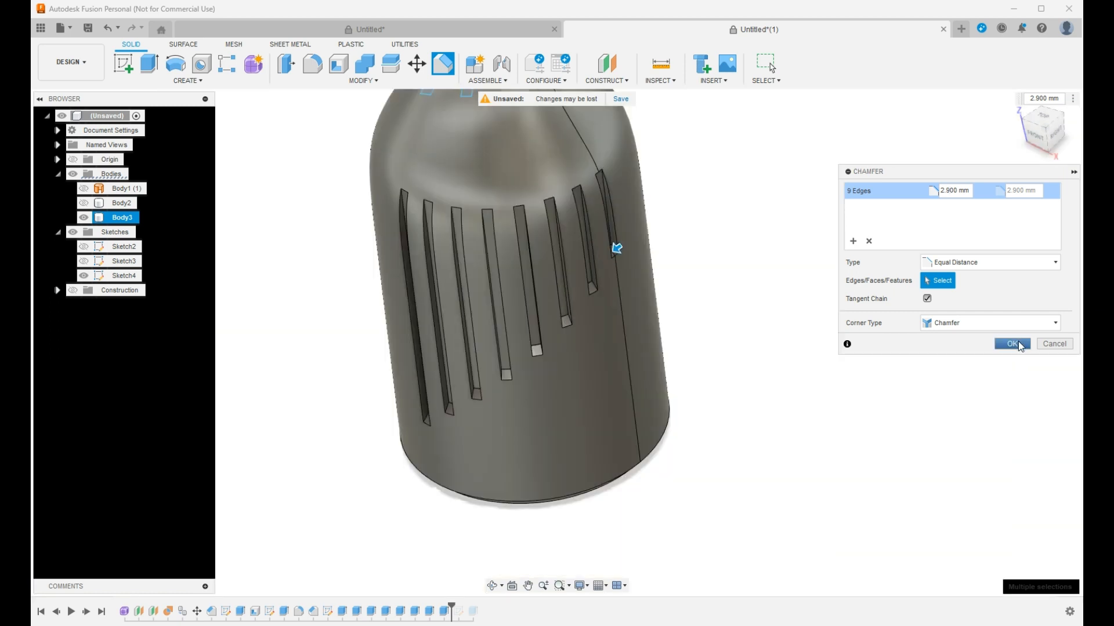
left_click(1012, 344)
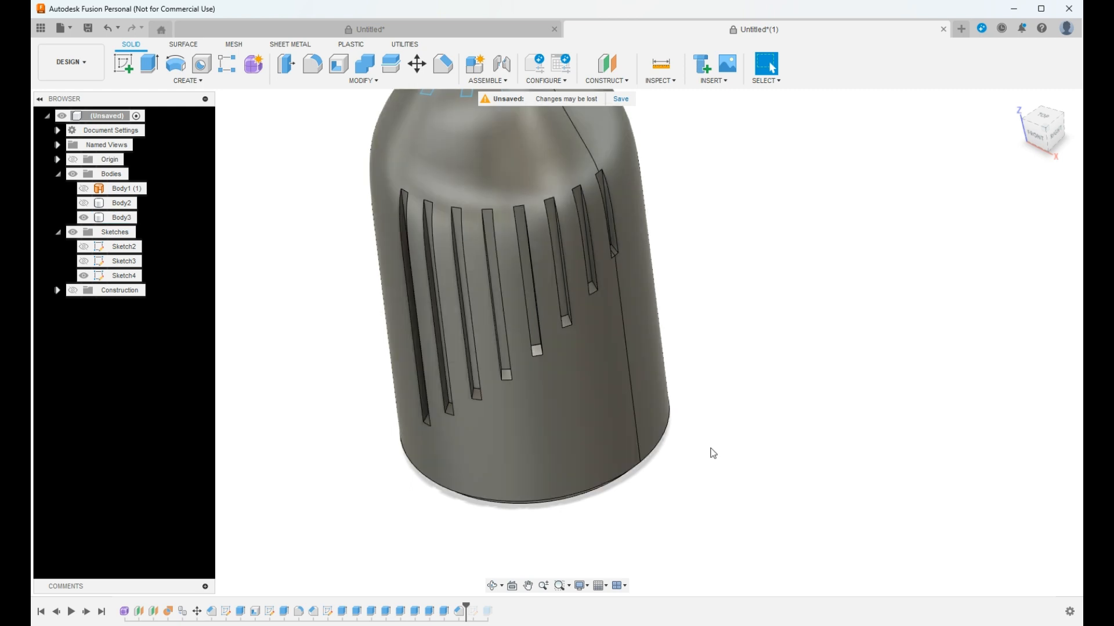
Hide the sketch with the circle and rectangle pattern around the bottle's neck.
scroll(545, 363, "down", 5)
scroll(551, 361, "down", 1)
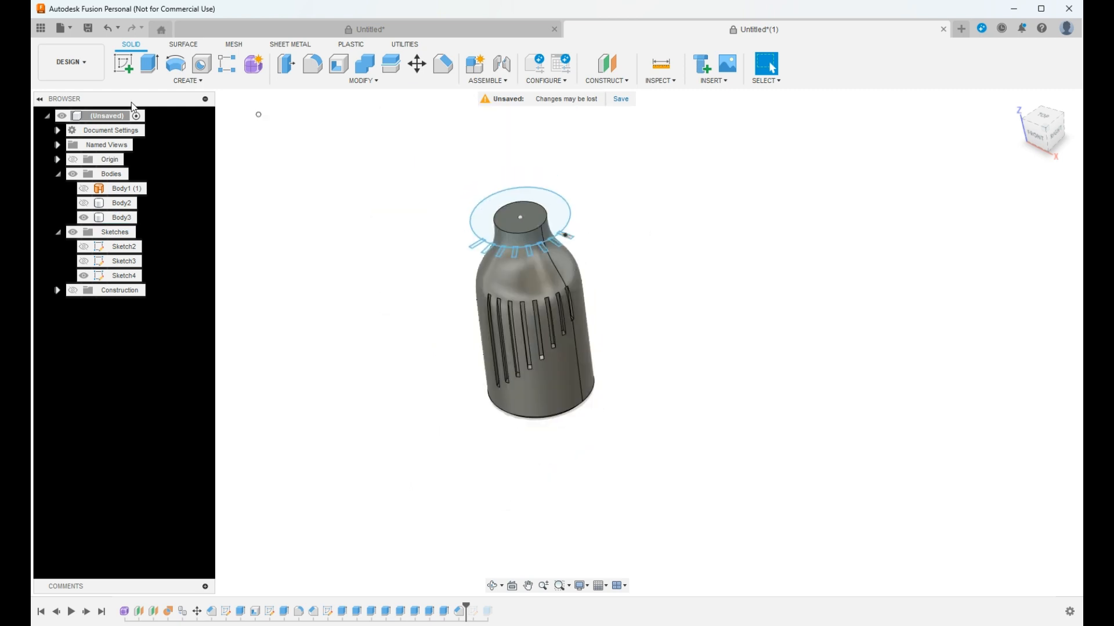
left_click(84, 276)
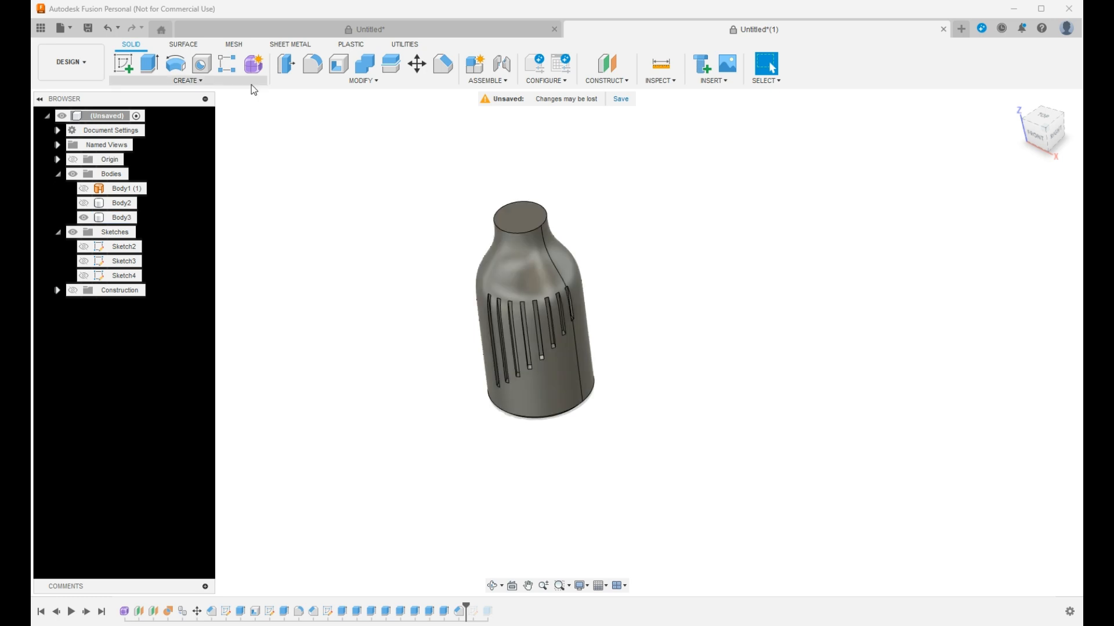
Shell the entire slotted bottle body toward the inside with an even wall thickness.
left_click_drag(413, 146, 665, 472)
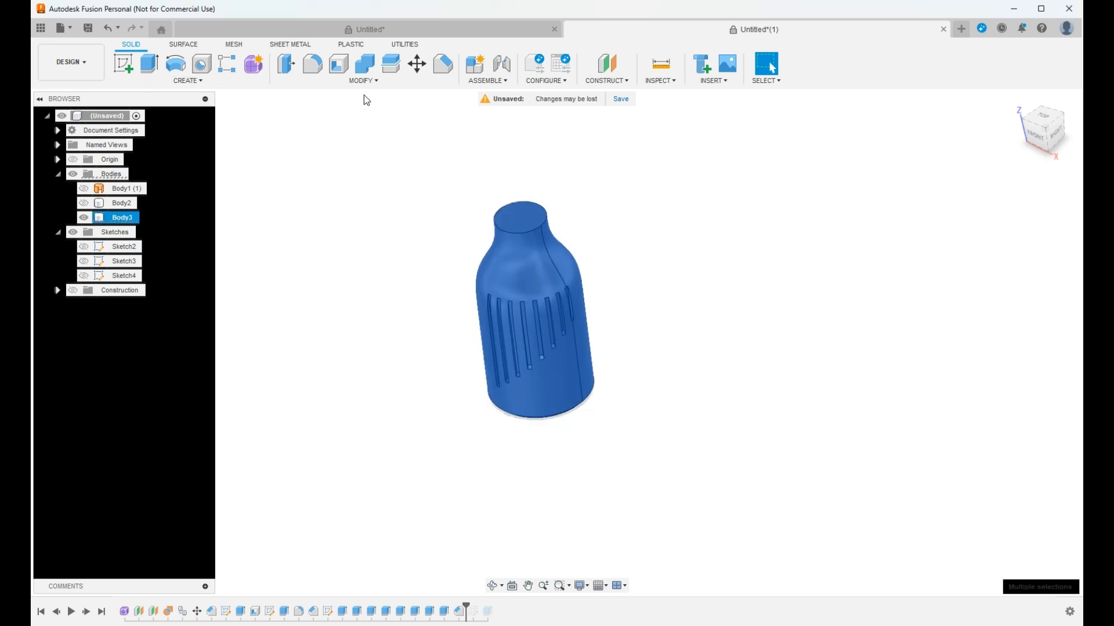
left_click(337, 65)
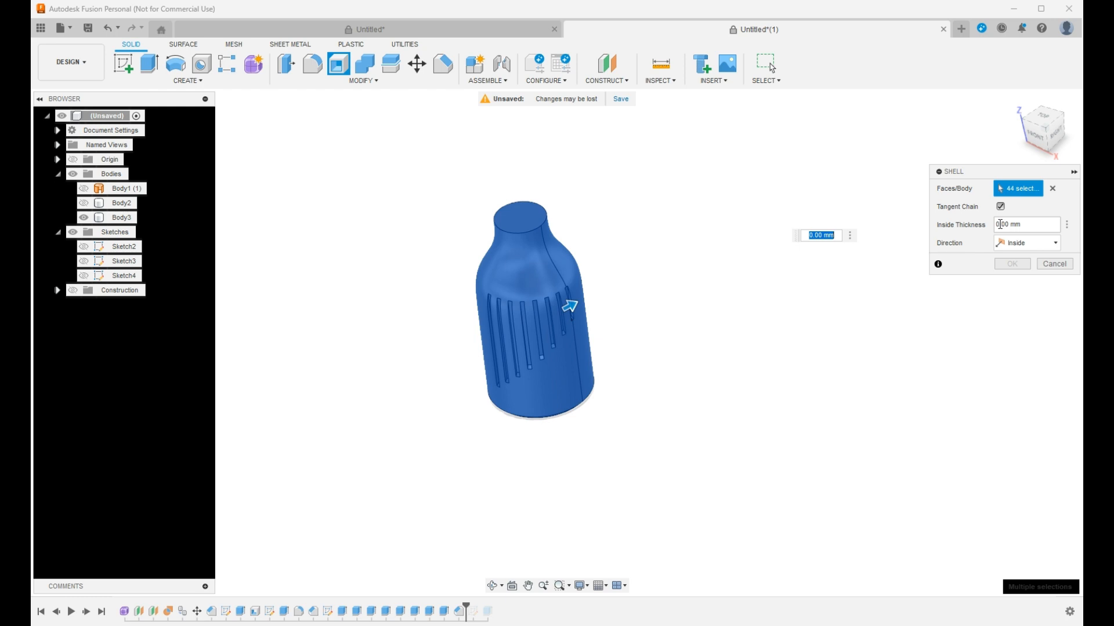
left_click(1000, 225)
key("BackSpace")
type("1")
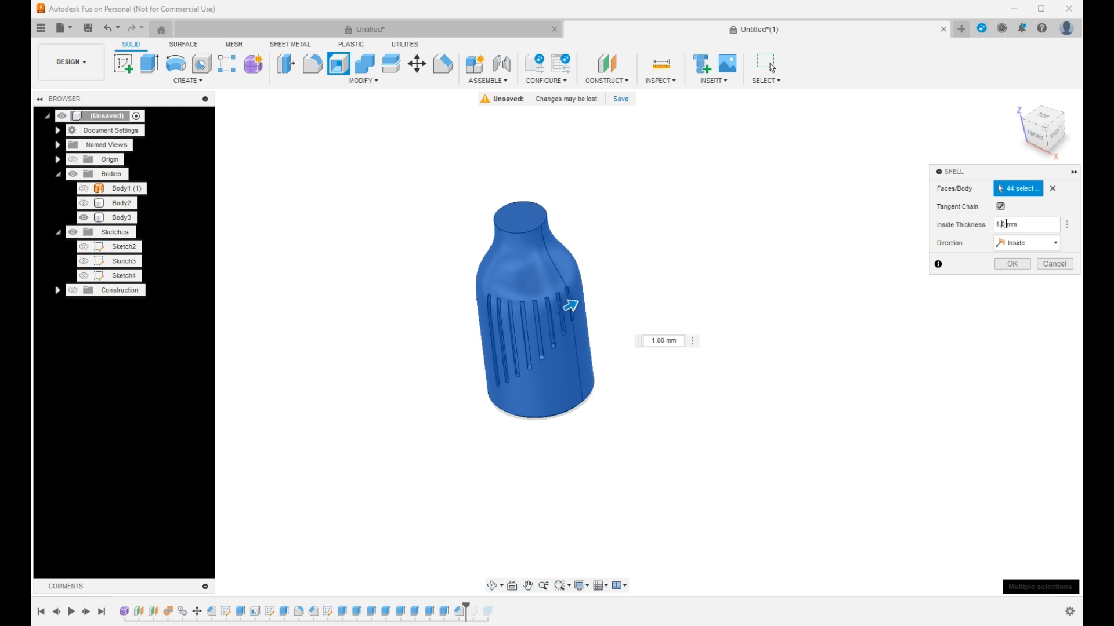
key("BackSpace")
left_click(1014, 265)
Sketch a rectangle about 69 by 4 mm on the front plane, spanning the closed top edge of the bottle's neck.
left_click(1038, 135)
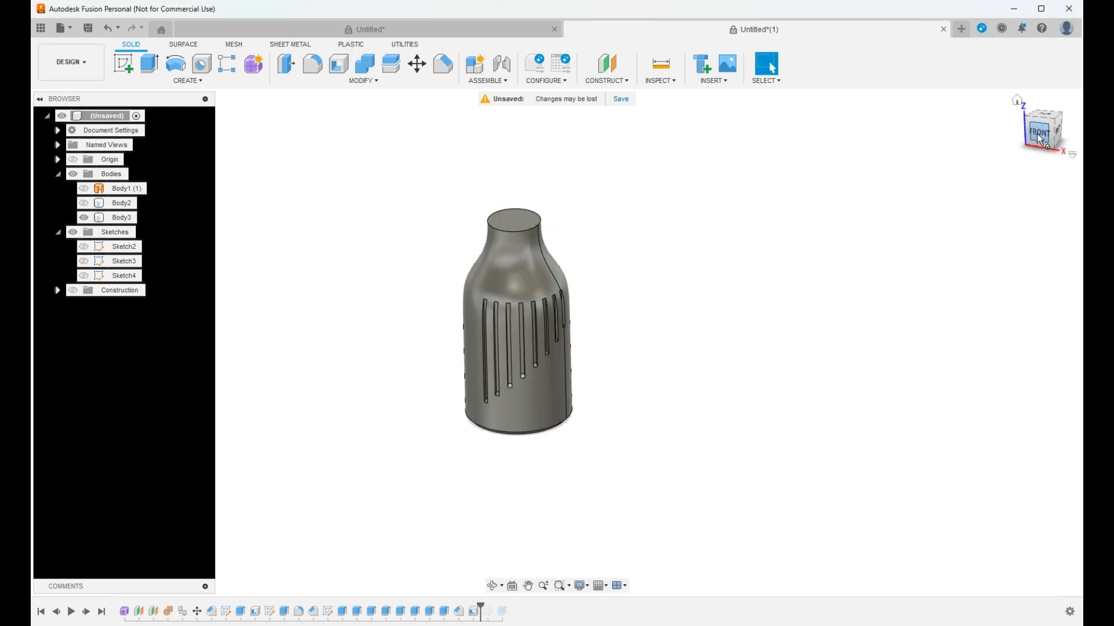
left_click(123, 63)
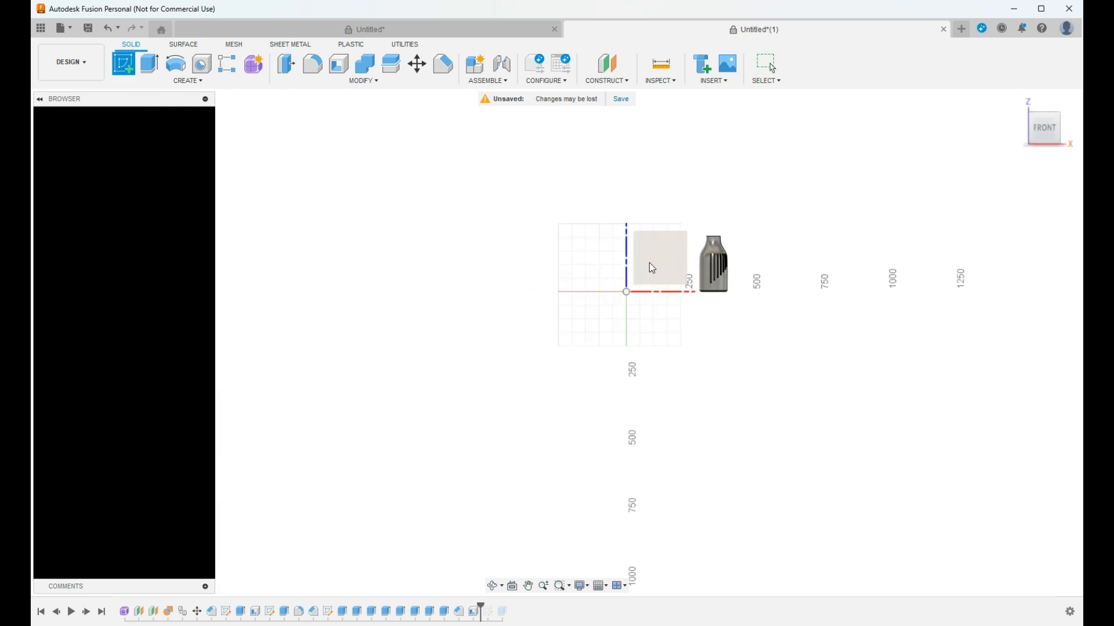
left_click(648, 265)
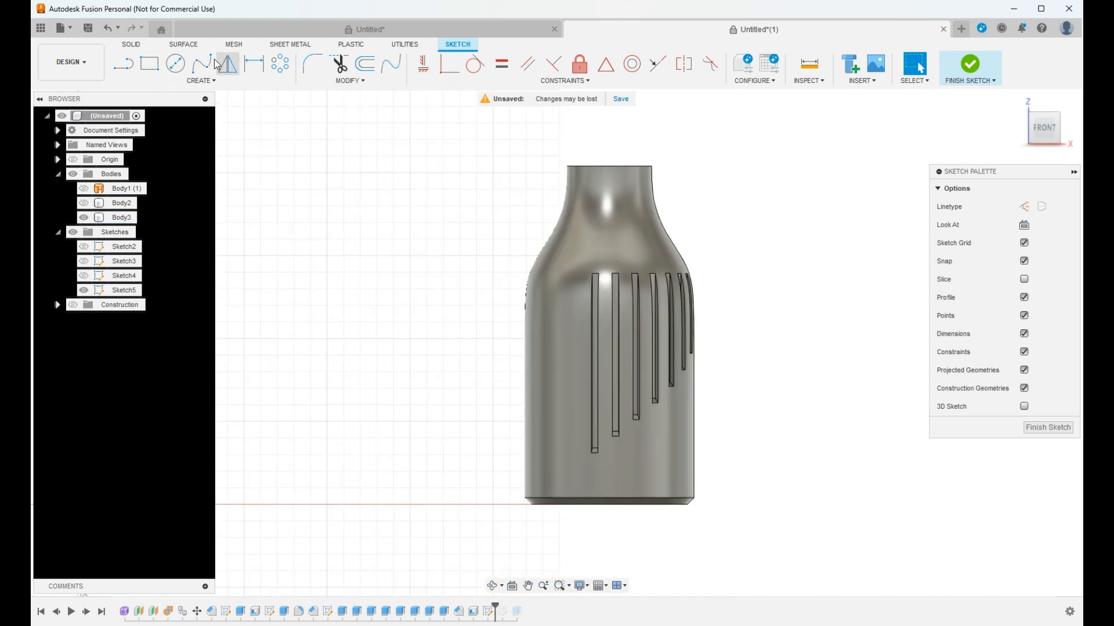
left_click(149, 63)
scroll(609, 168, "up", 3)
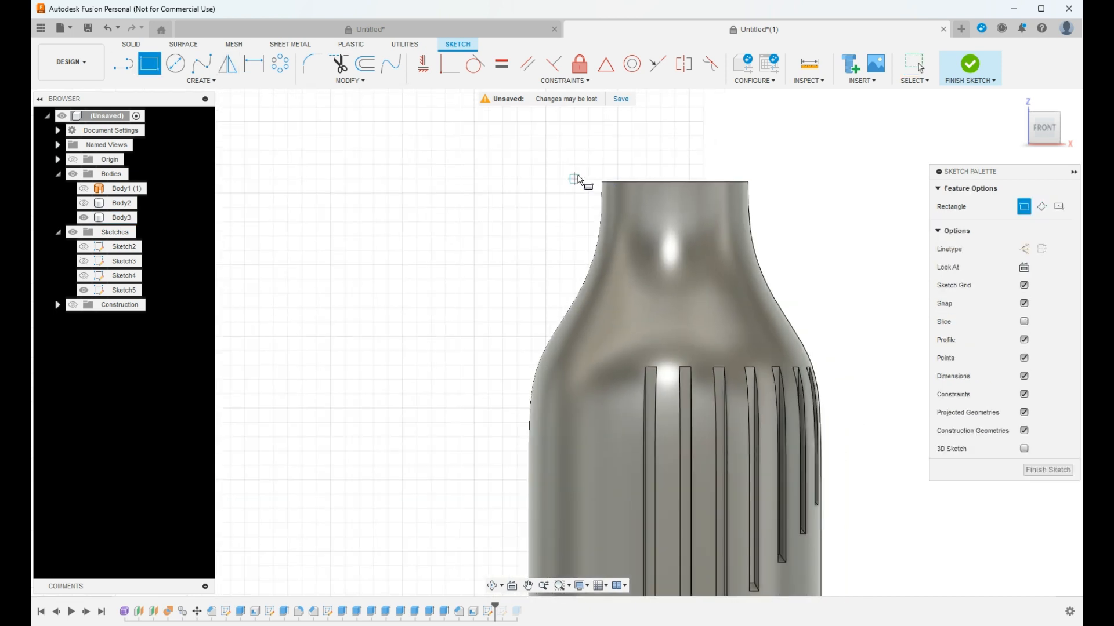
left_click(577, 177)
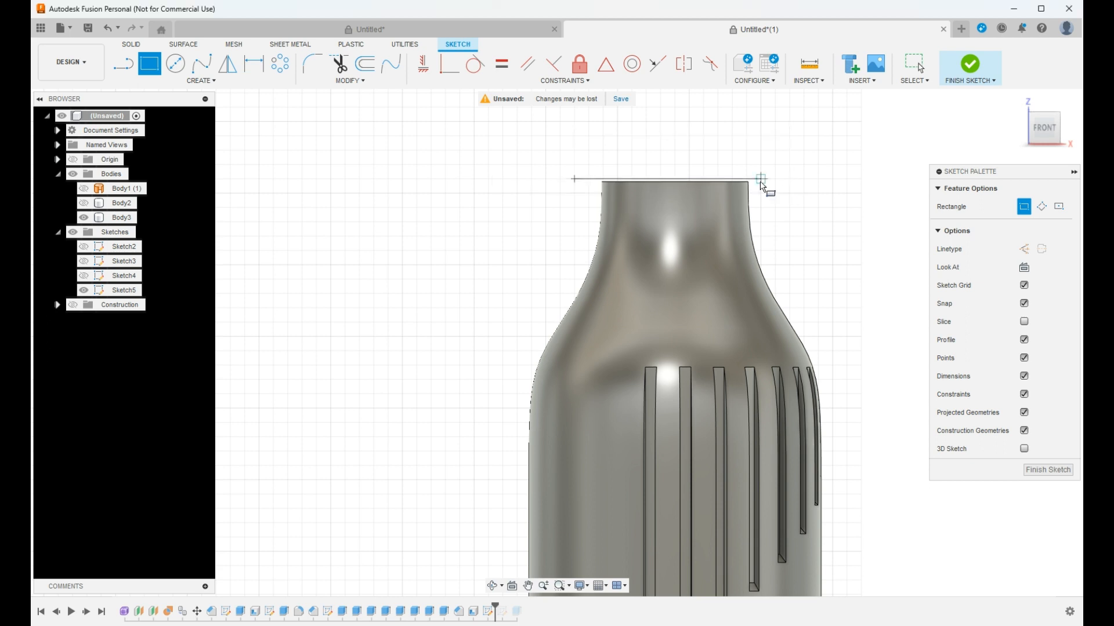
scroll(762, 186, "up", 2)
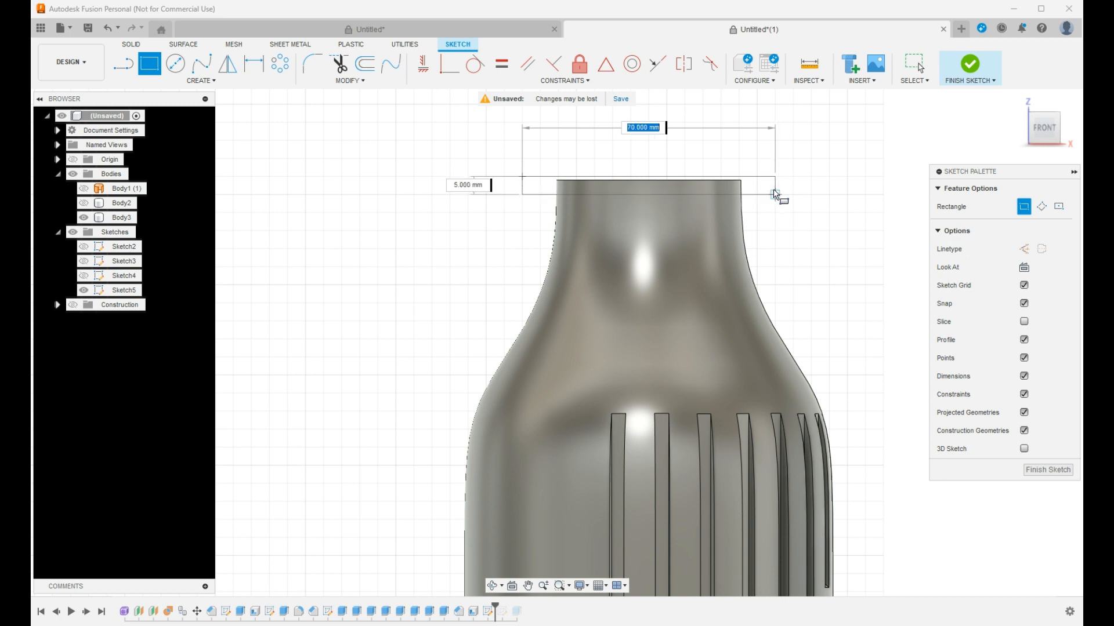
scroll(775, 193, "up", 3)
scroll(764, 195, "down", 3)
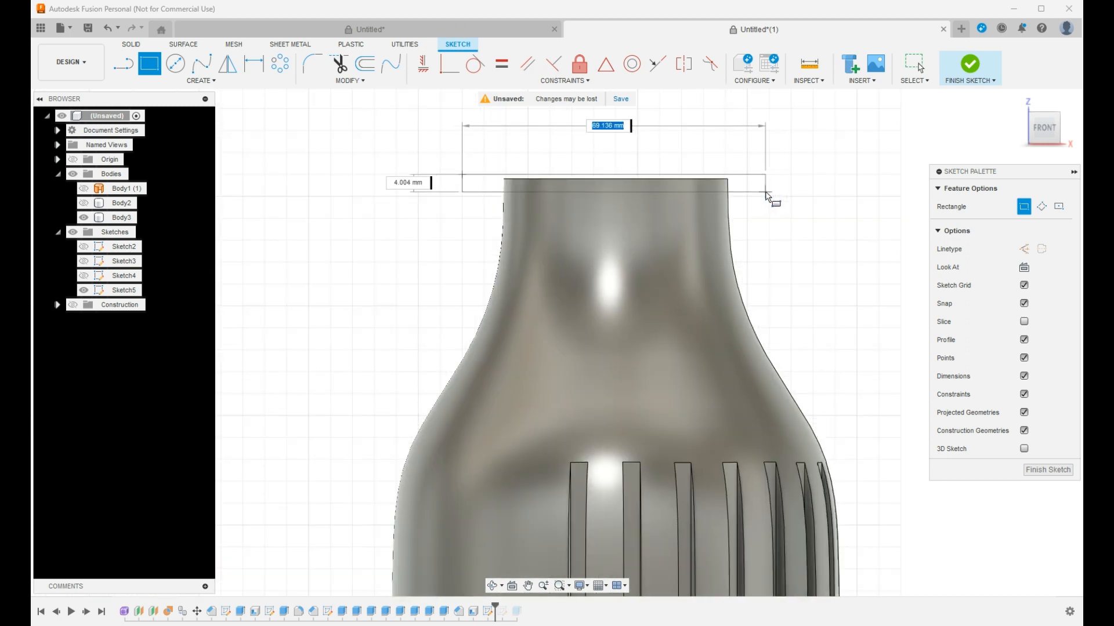
left_click(769, 196)
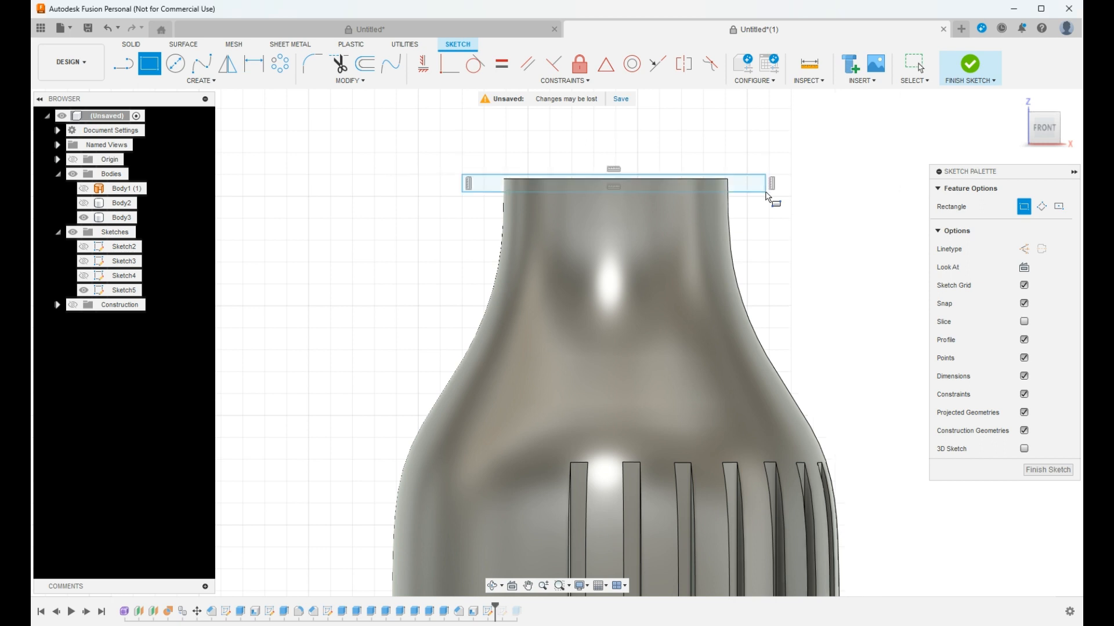
left_click(970, 63)
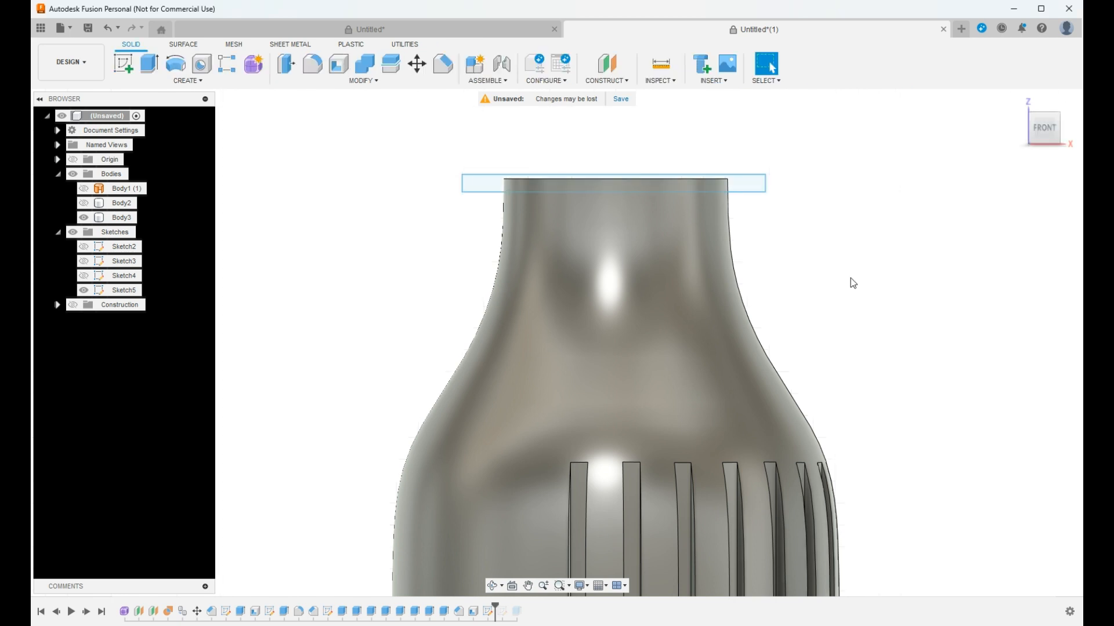
Extrude the rectangle symmetrically by 40 mm as a cut to open the top of the bottle's neck.
left_click(151, 65)
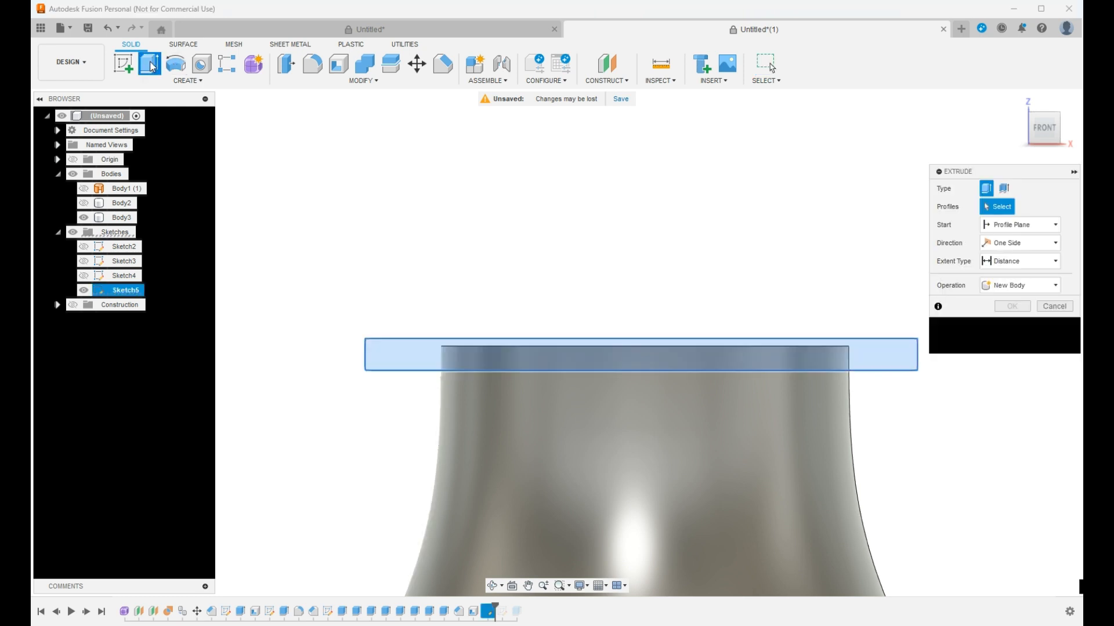
left_click(1055, 243)
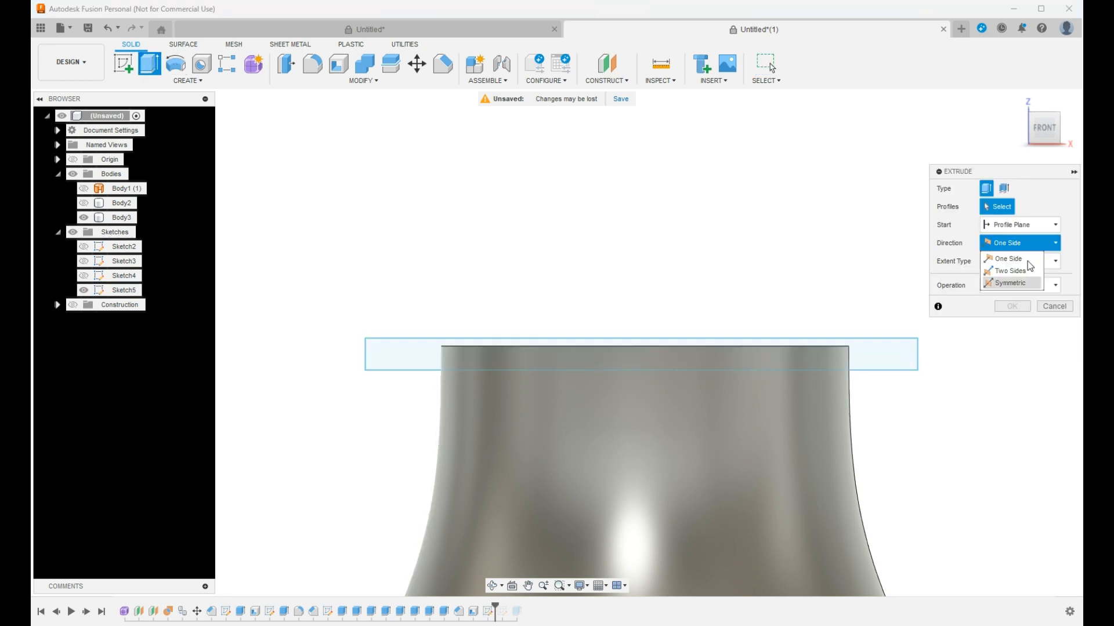
left_click(1021, 284)
scroll(732, 290, "down", 3)
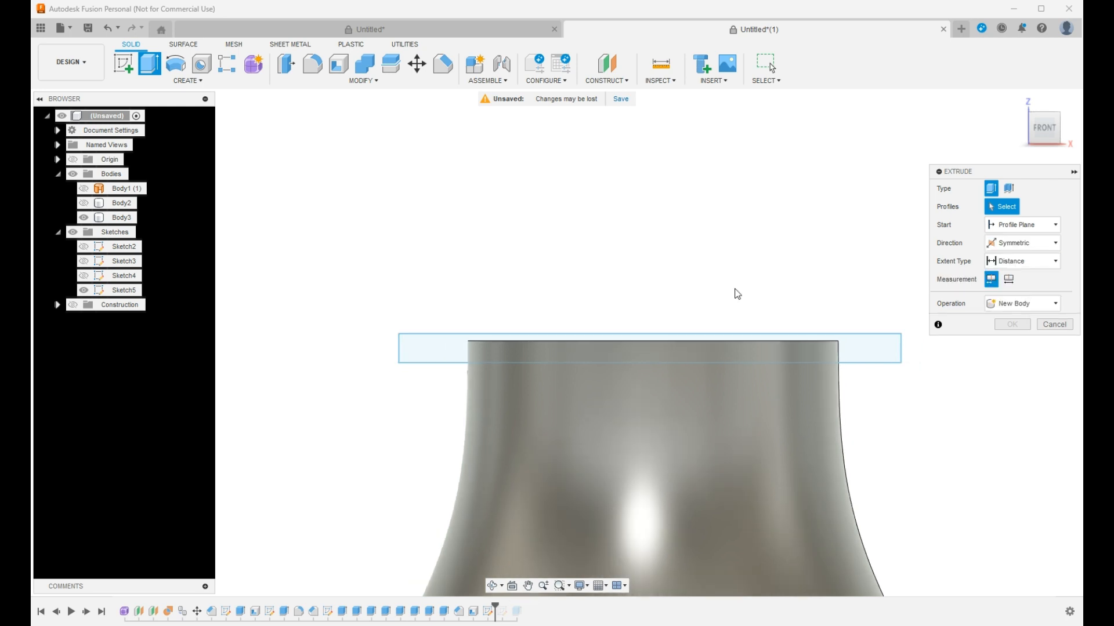
left_click(1018, 101)
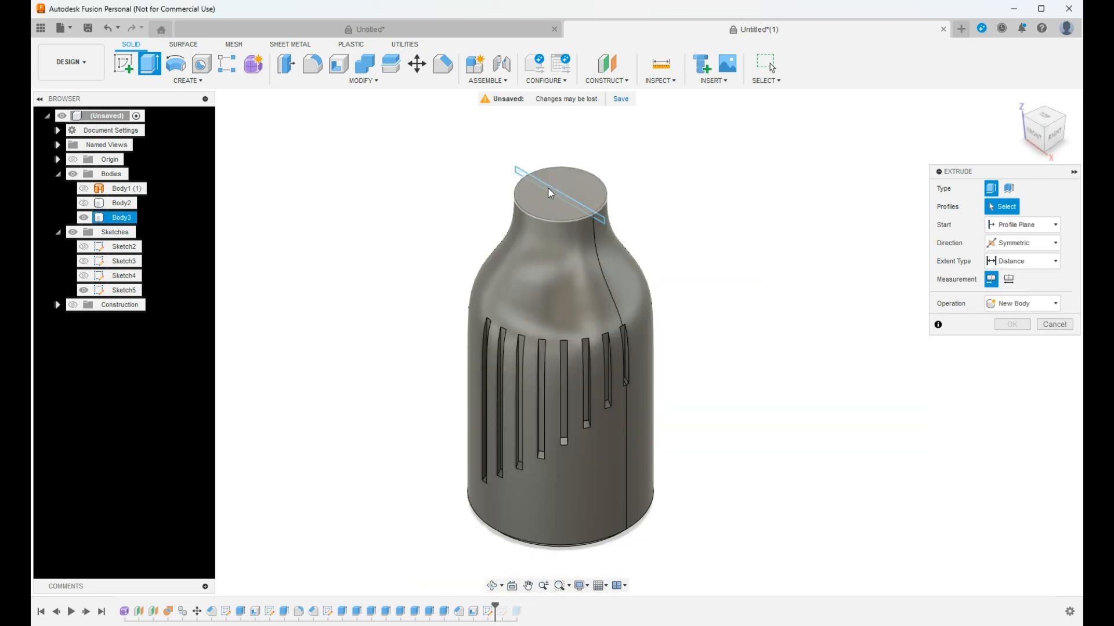
scroll(547, 187, "up", 5)
left_click(583, 203)
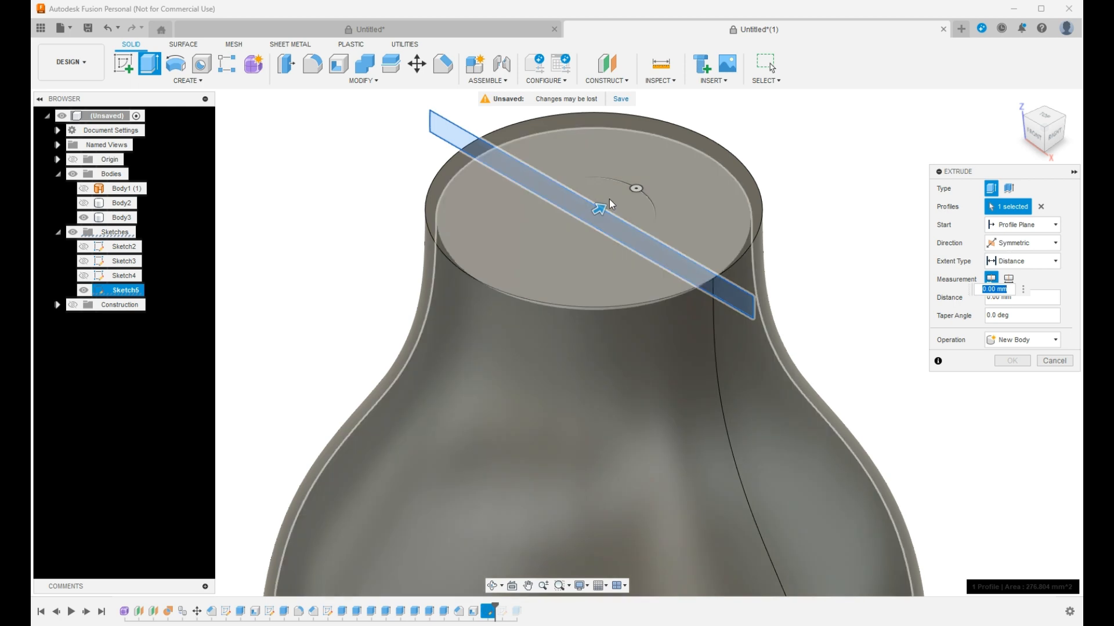
type("40")
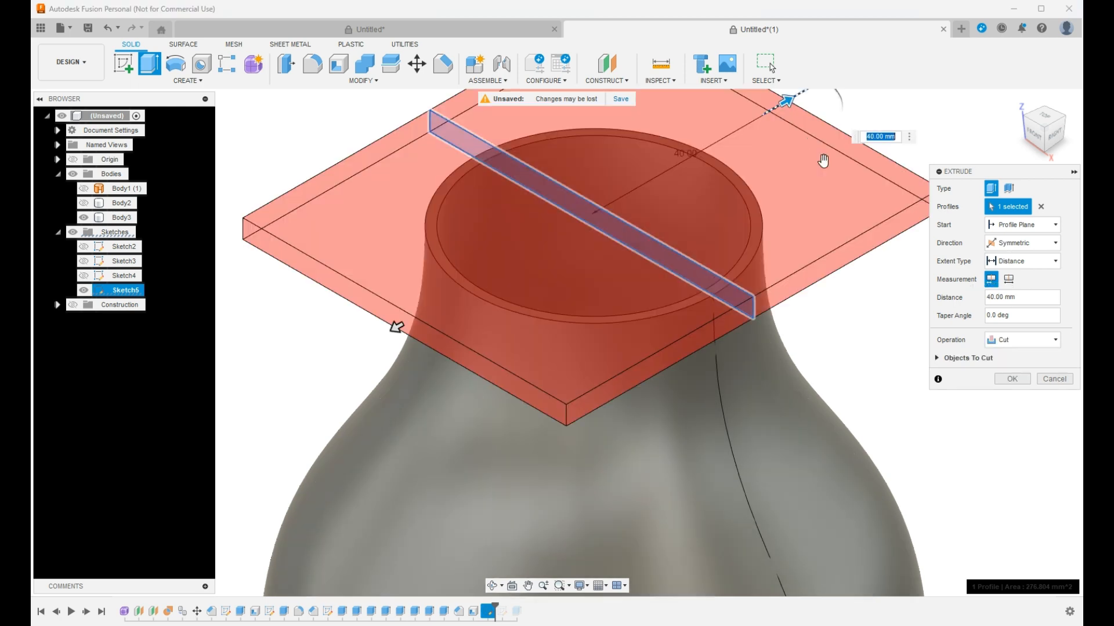
left_click(1018, 376)
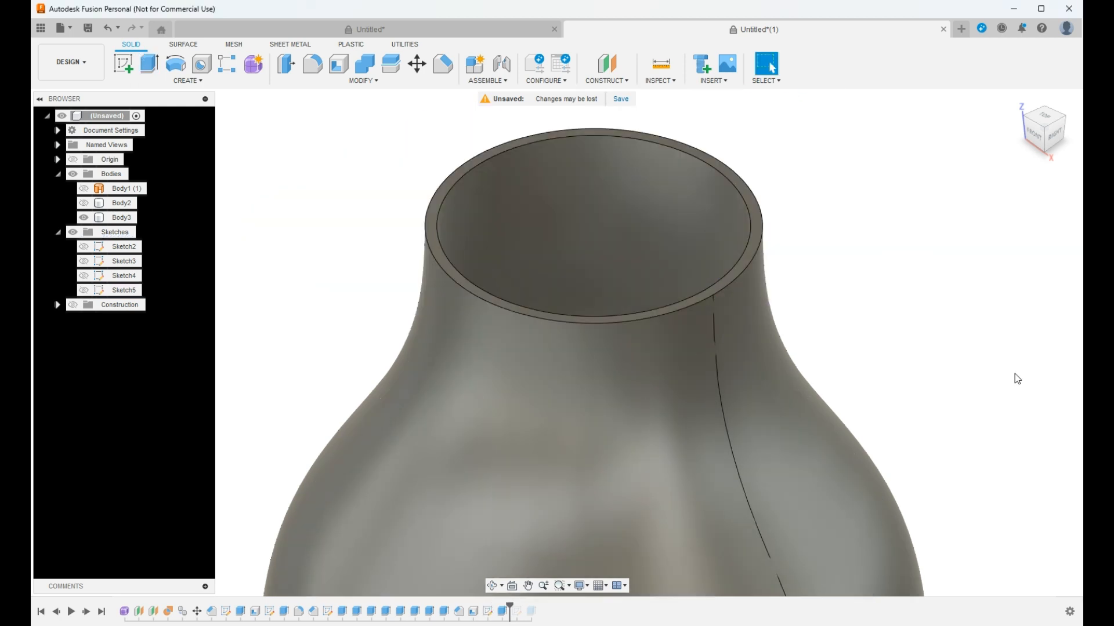
Fillet the inner and outer edges of the bottle's open rim with a 0.5 mm radius.
left_click(312, 64)
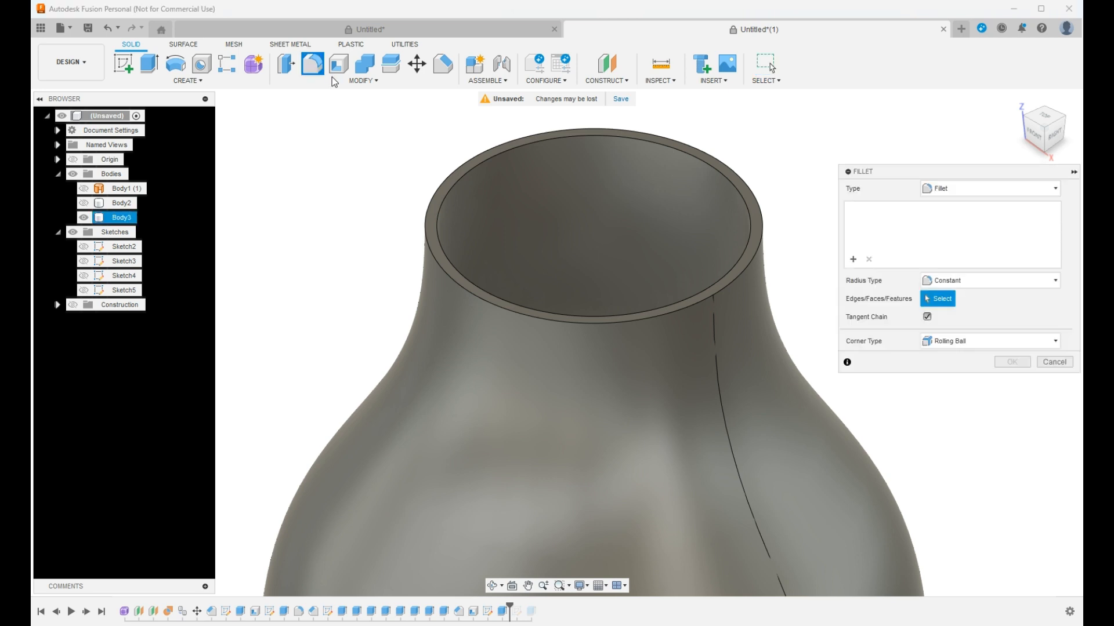
left_click(440, 207)
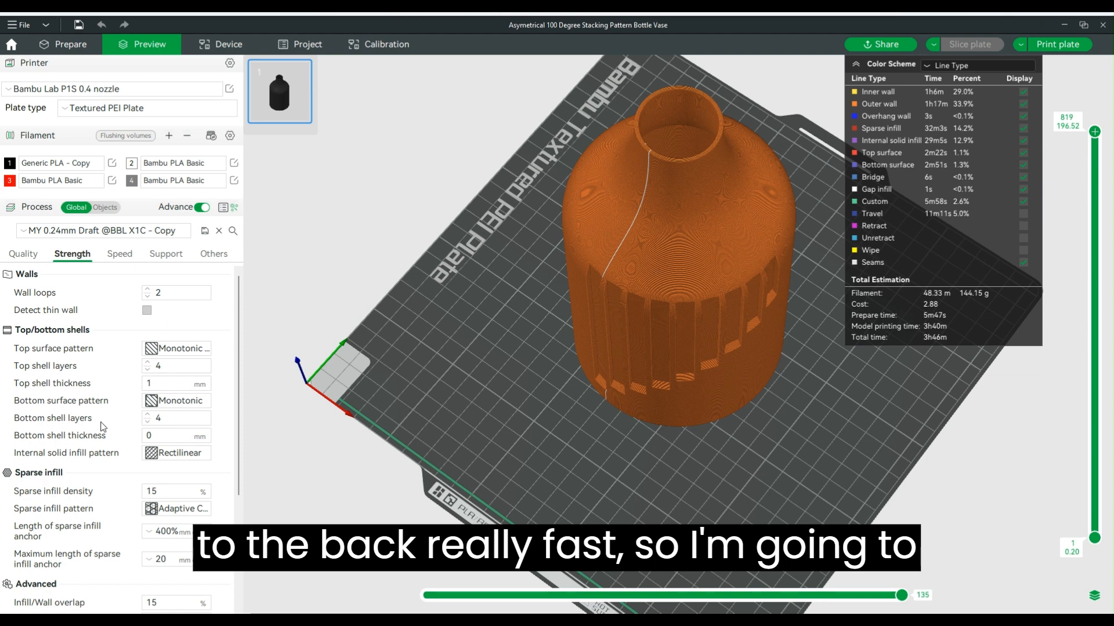
In Bambu Studio, set the bottle's seam position to Back and slice the plate again.
left_click(20, 256)
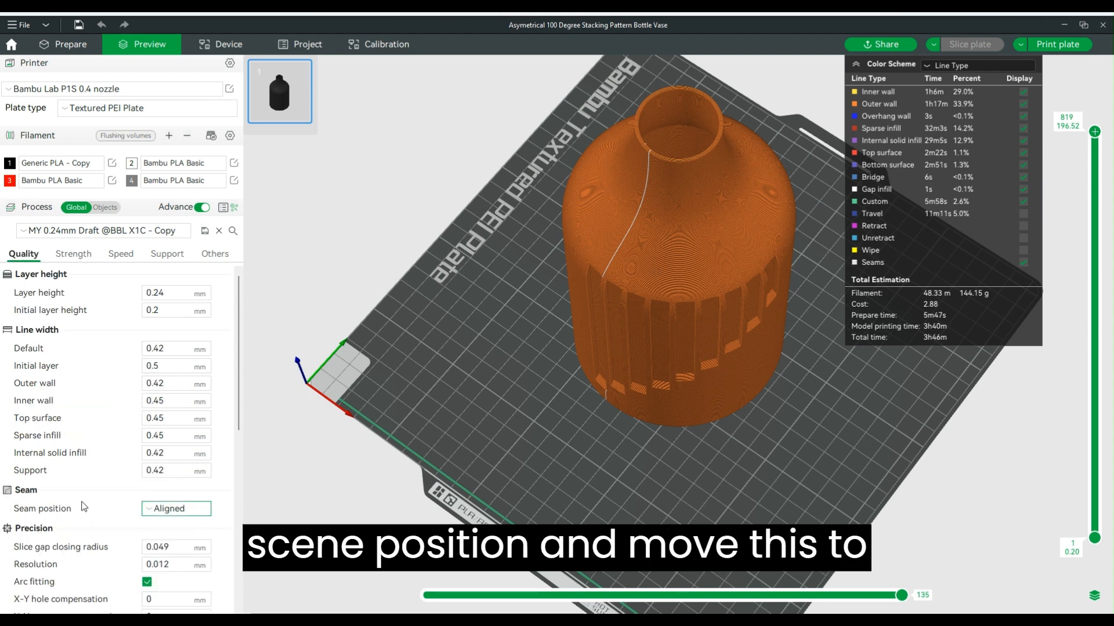
left_click(168, 509)
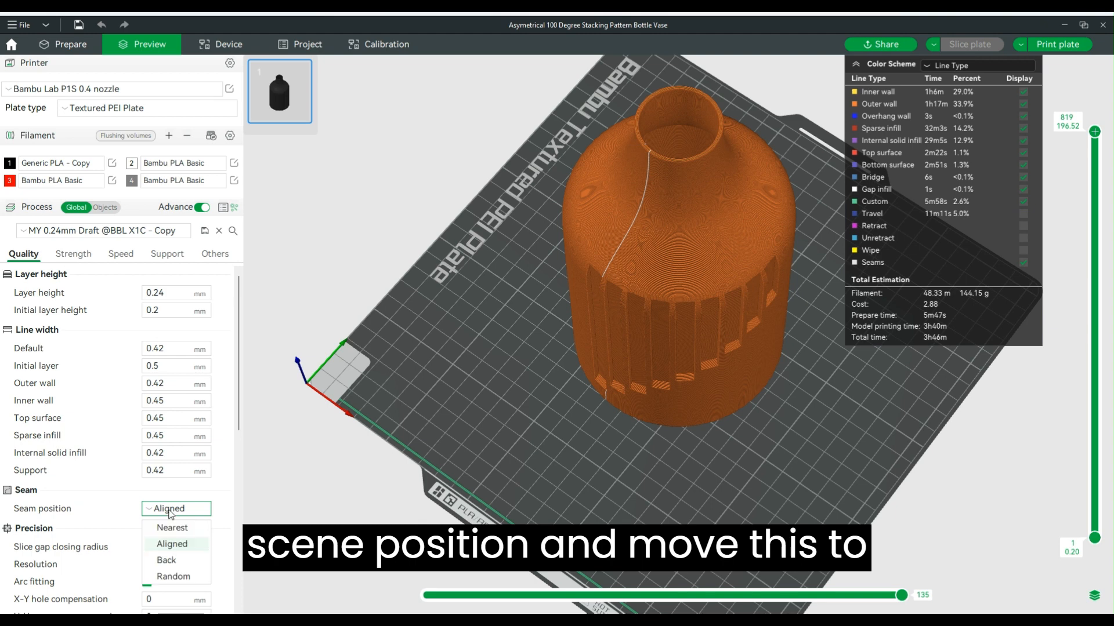
left_click(181, 562)
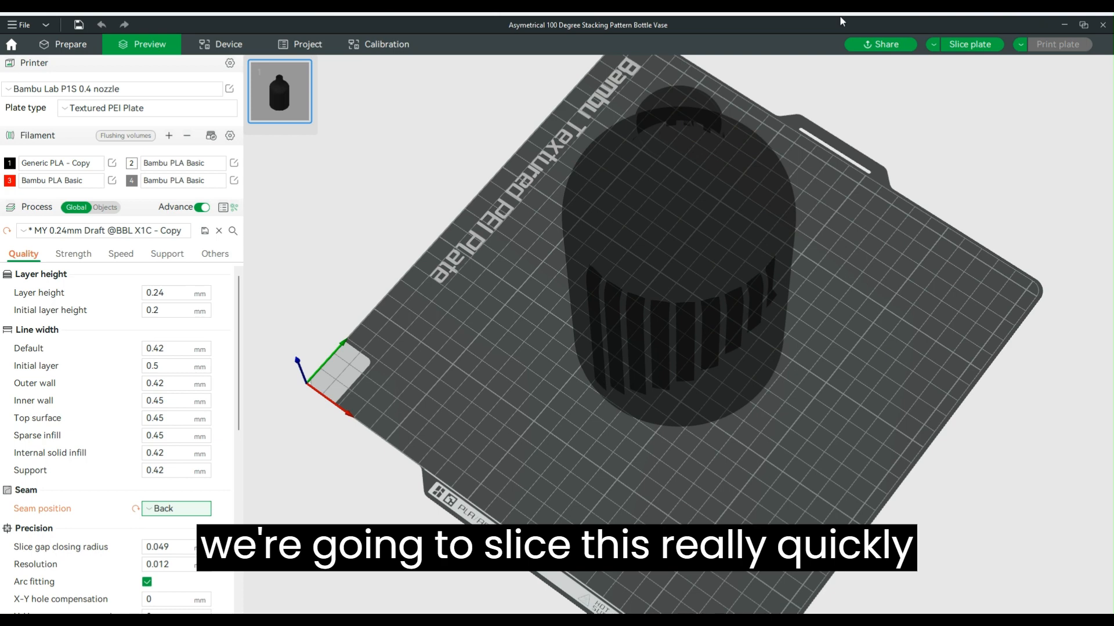
left_click(969, 45)
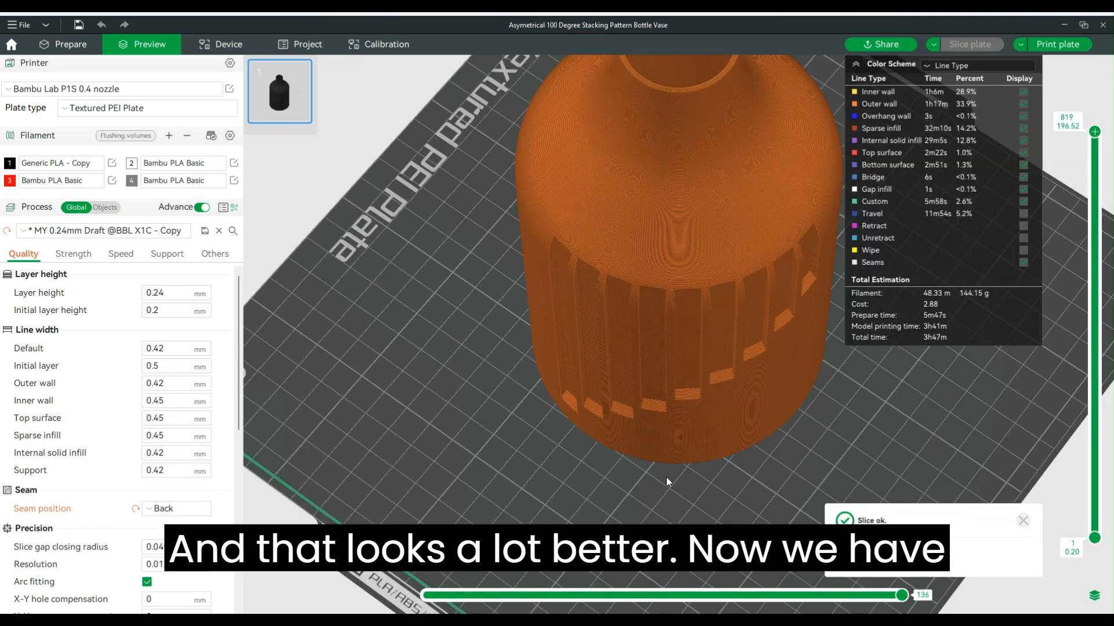
Examine the sliced bottle from above and from the slotted front to check where the seam runs.
scroll(668, 473, "down", 1)
left_click_drag(723, 427, 727, 459)
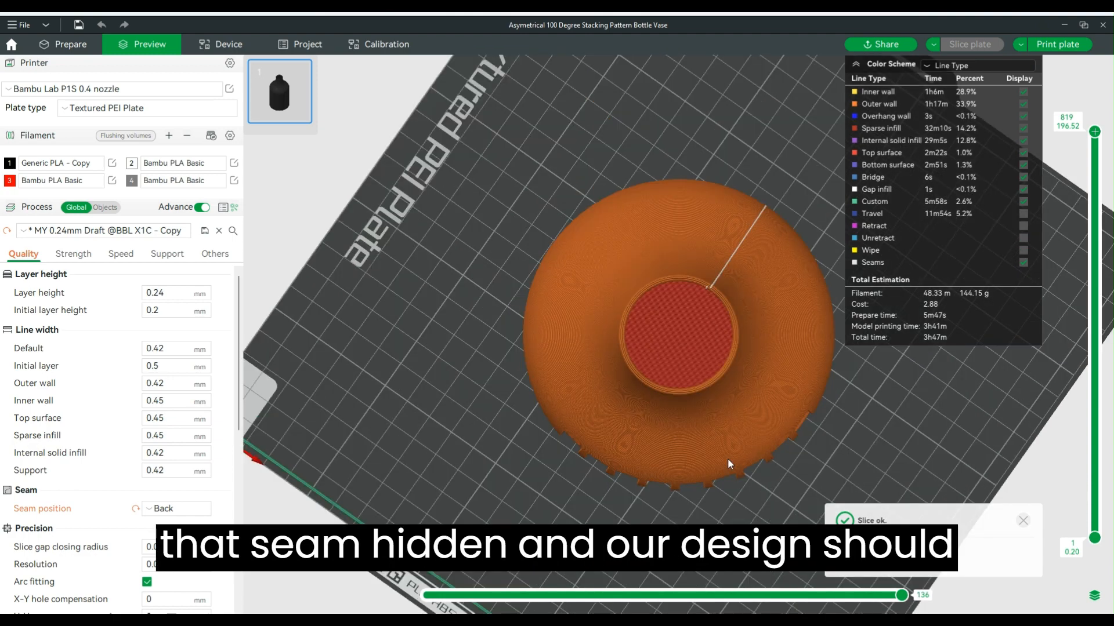
left_click_drag(436, 365, 455, 294)
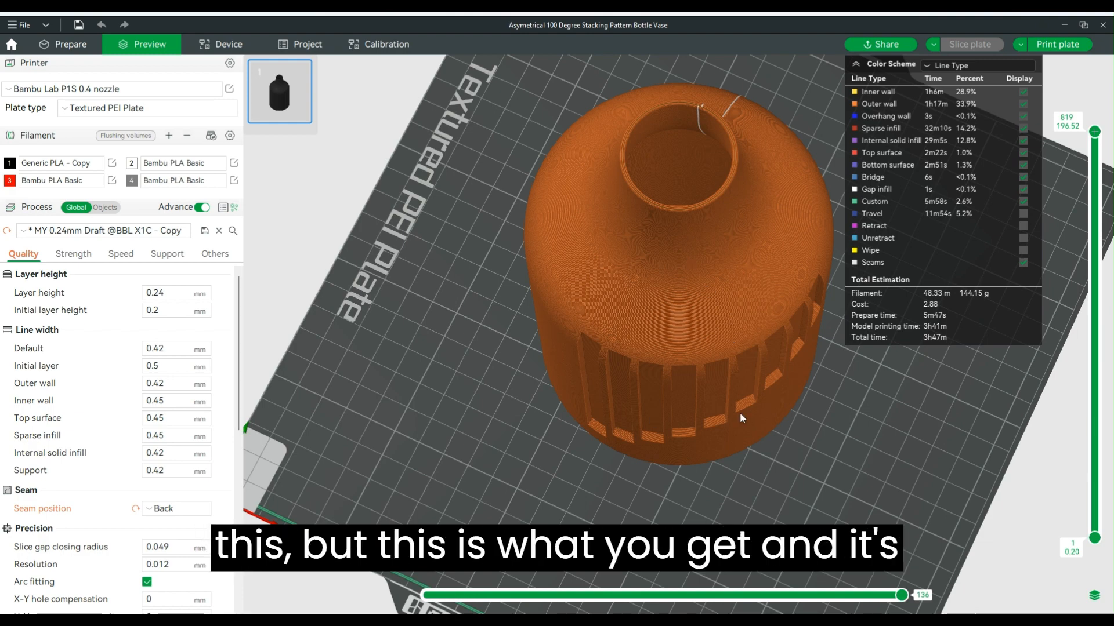
scroll(652, 342, "down", 5)
left_click_drag(647, 335, 722, 453)
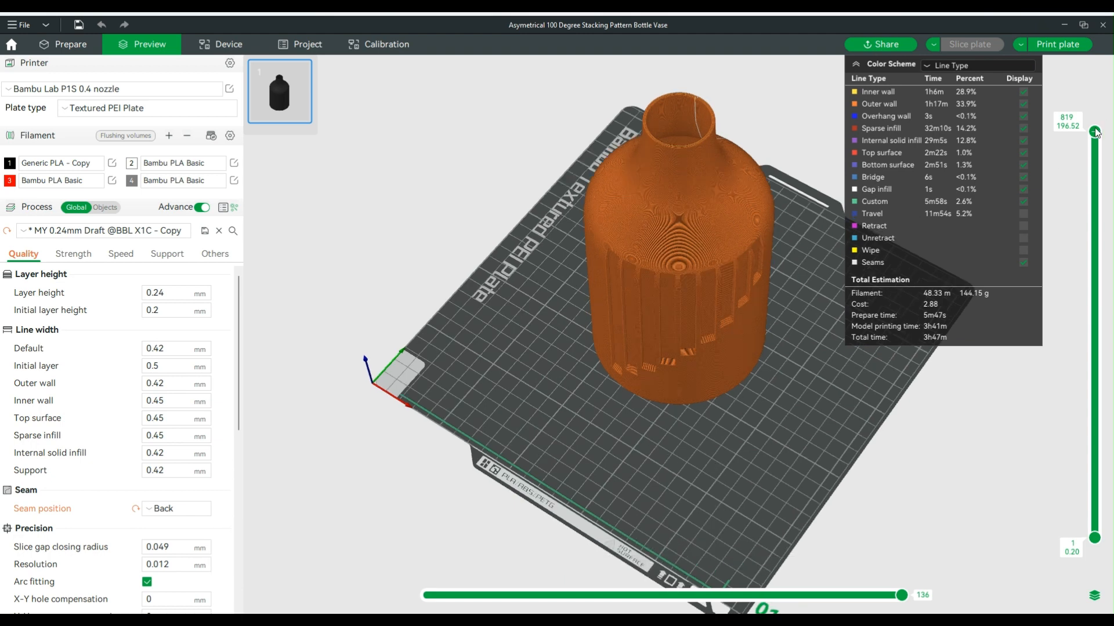
Lower the preview to layer 420 and examine the wall cross-section around the slots together with the strength settings.
left_click_drag(1094, 132, 1095, 327)
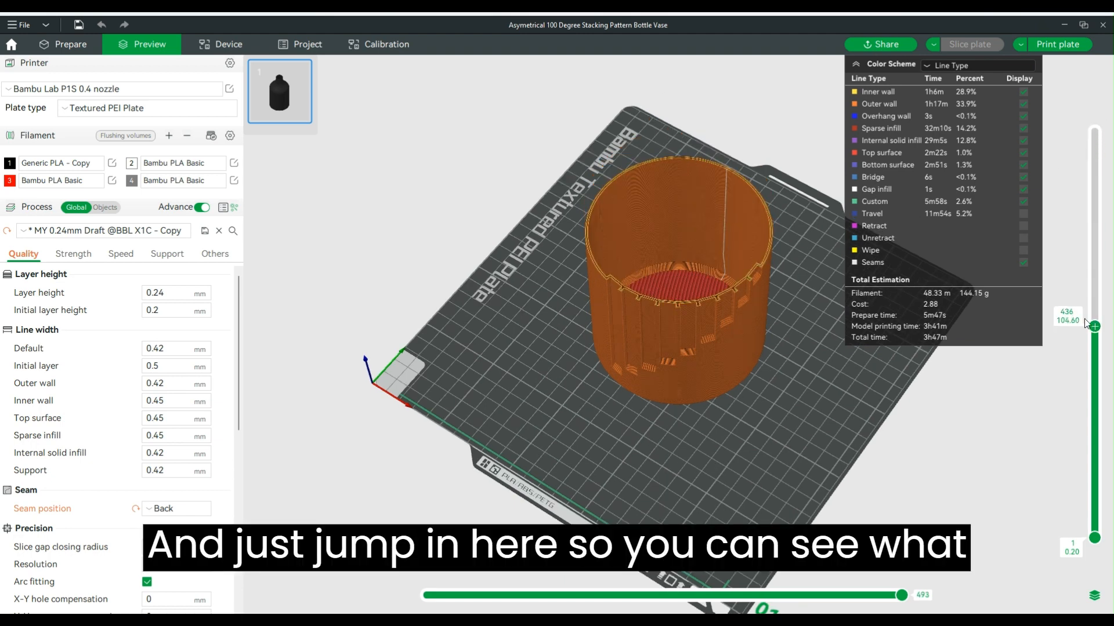
left_click_drag(784, 333, 663, 307)
scroll(663, 306, "up", 10)
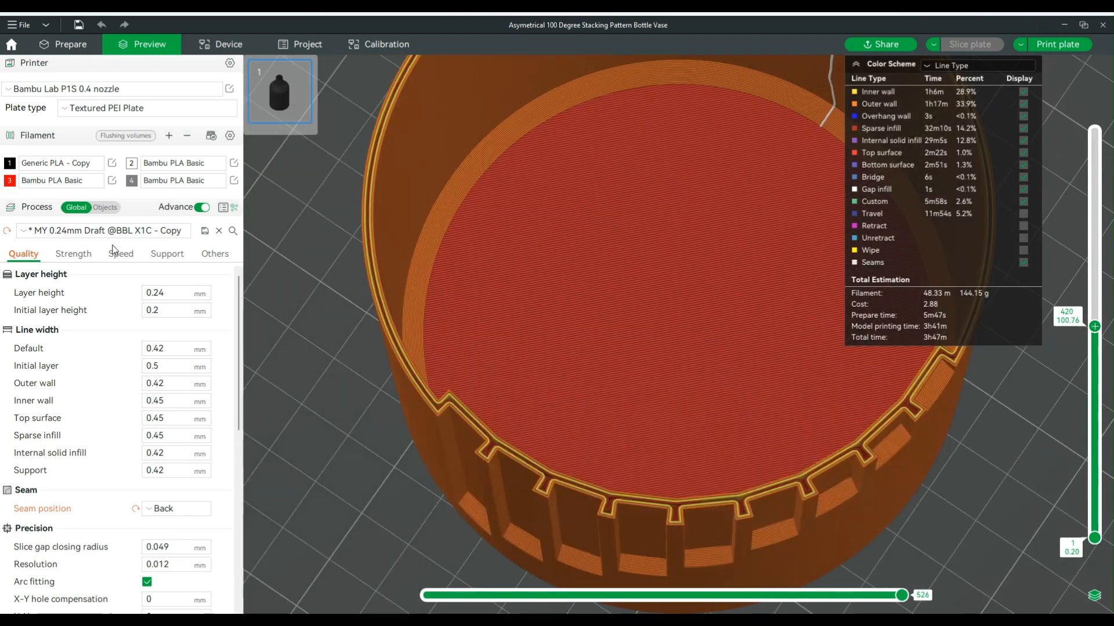
left_click(73, 254)
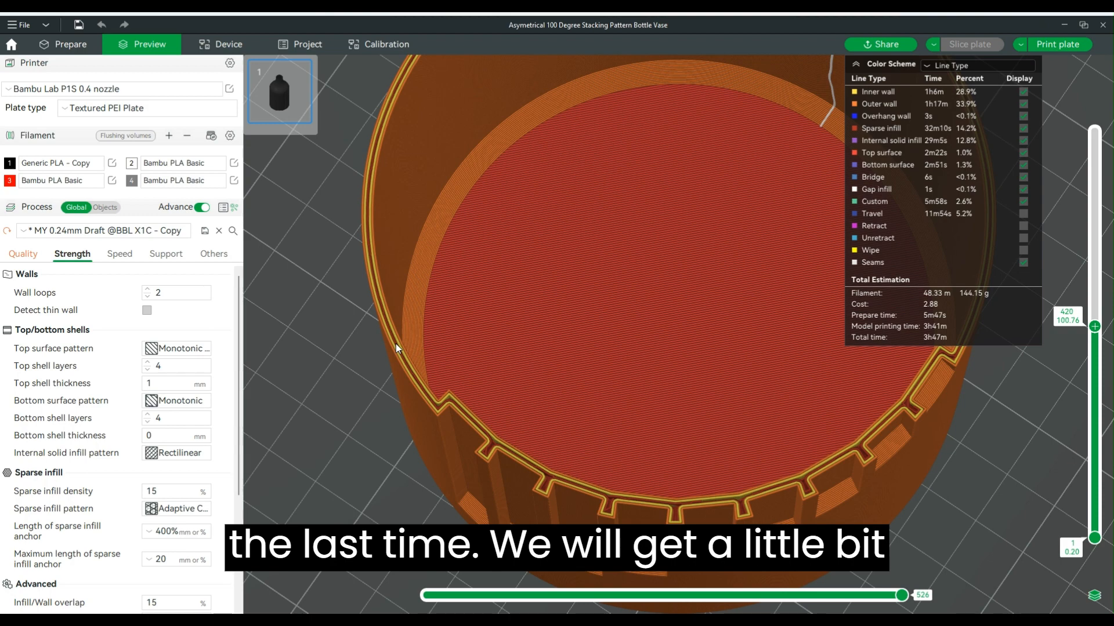
scroll(464, 398, "up", 8)
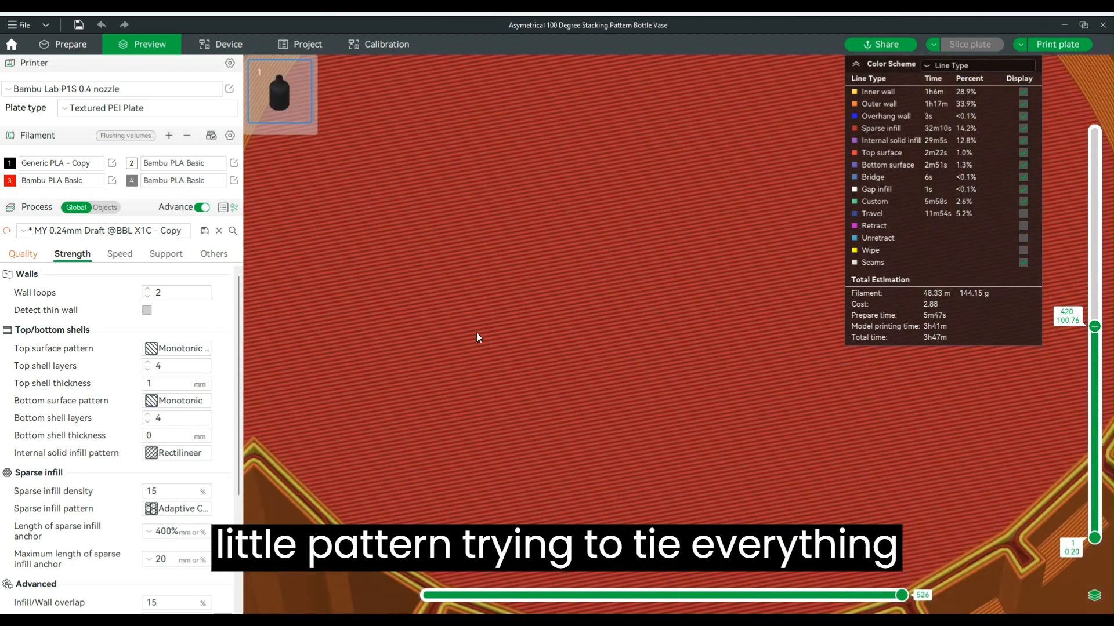
scroll(476, 332, "down", 6)
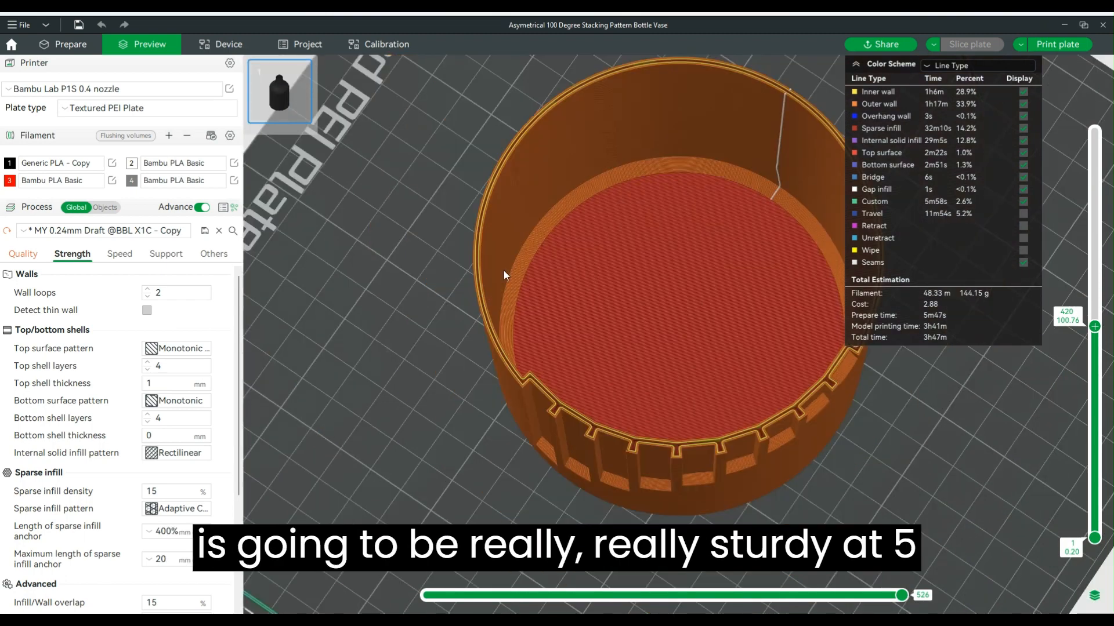
scroll(503, 271, "down", 2)
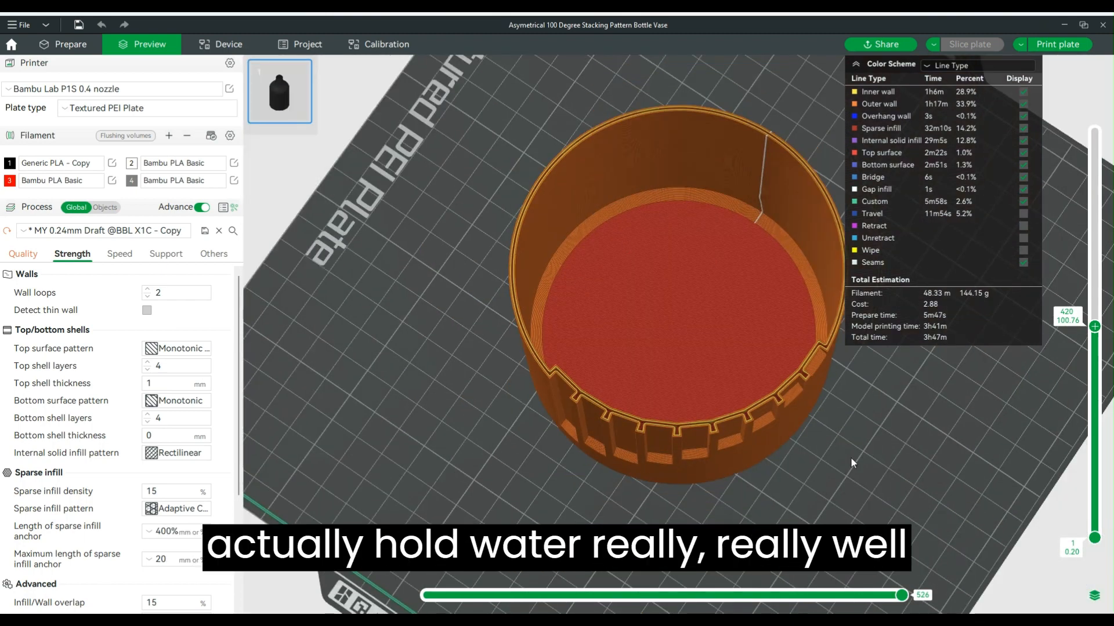
left_click_drag(850, 457, 858, 435)
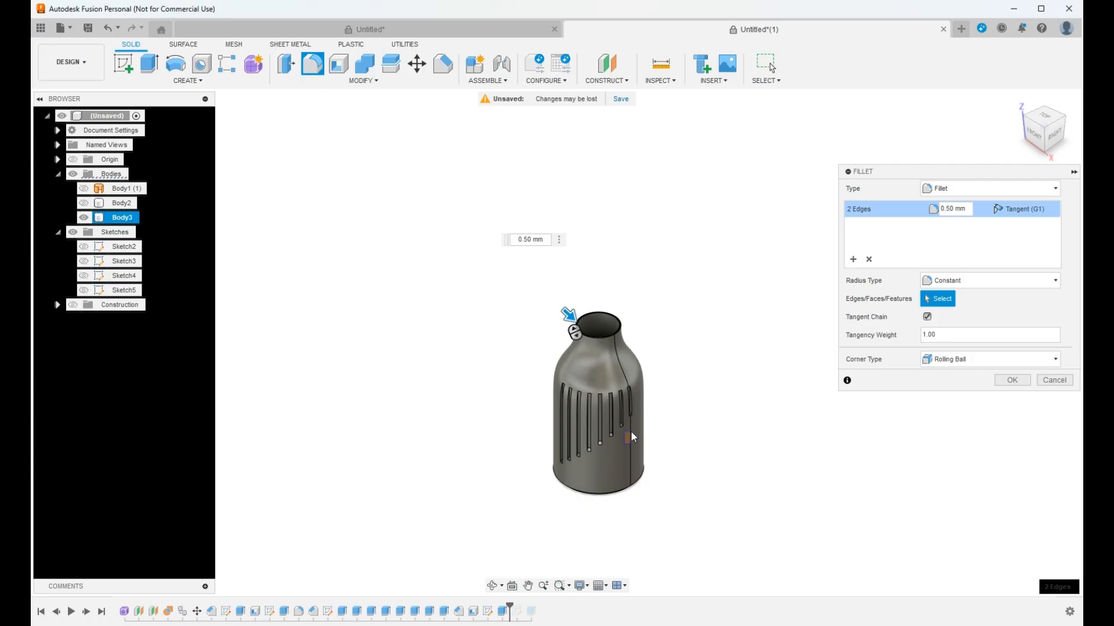
In Fusion, show the fully fluted bottle Body2 beside the slotted bottle and complete the 0.5 mm fillet on the two rim edges.
left_click(1047, 140)
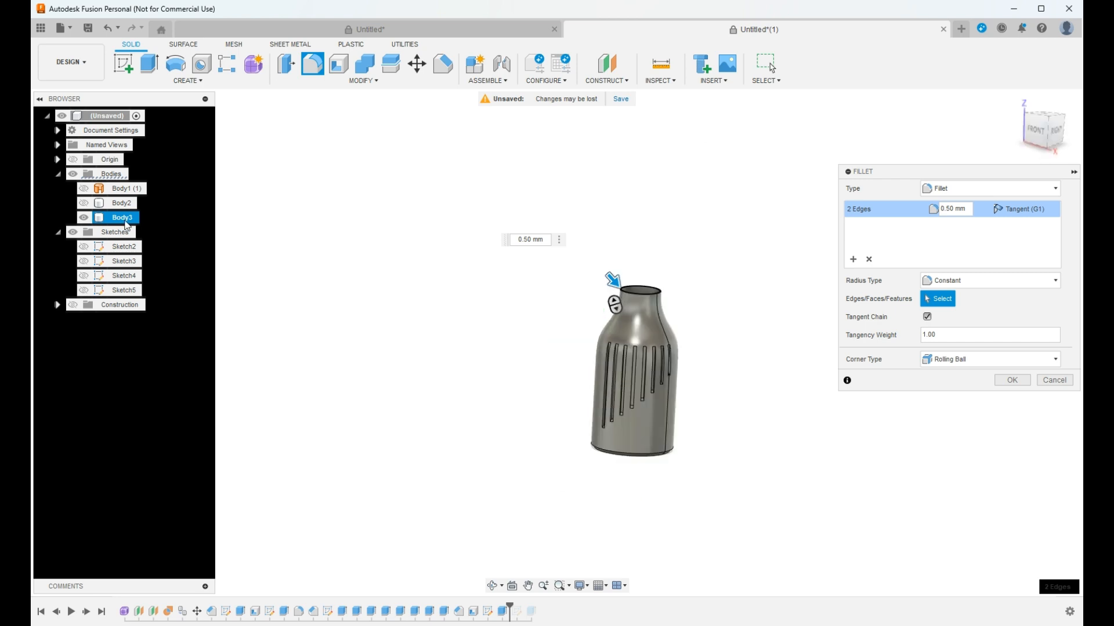
left_click(84, 203)
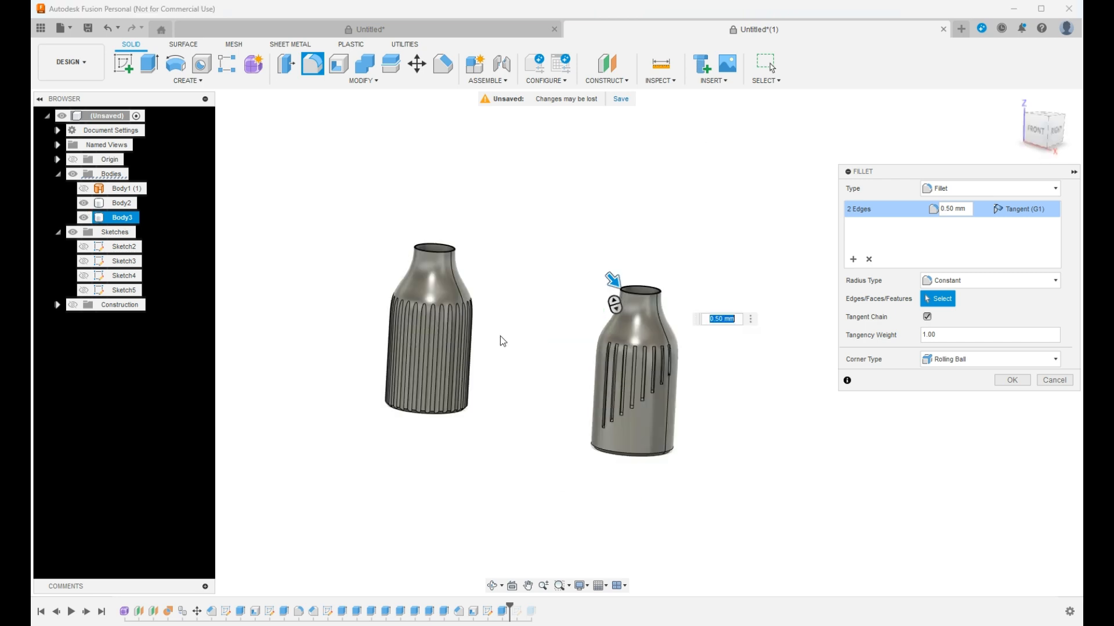
scroll(579, 364, "up", 5)
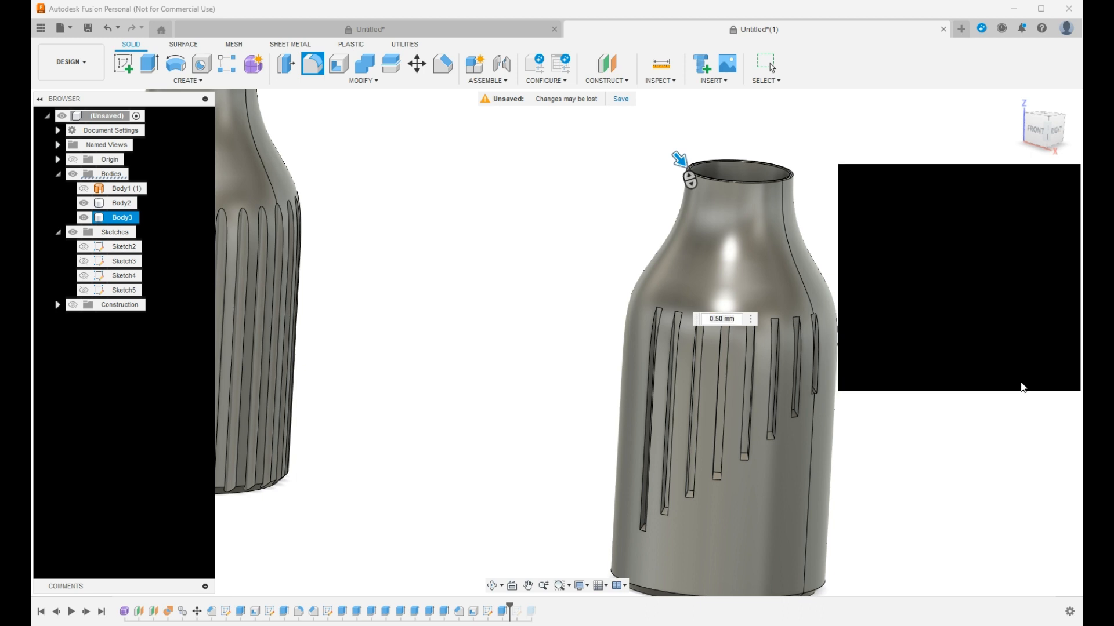
left_click(1022, 388)
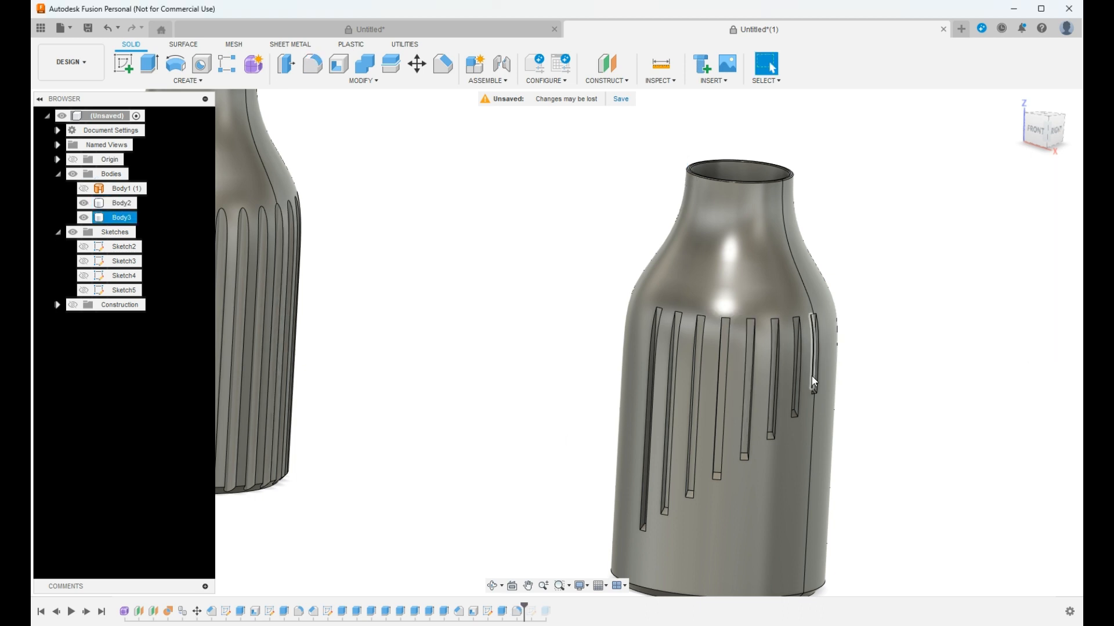
left_click(601, 413)
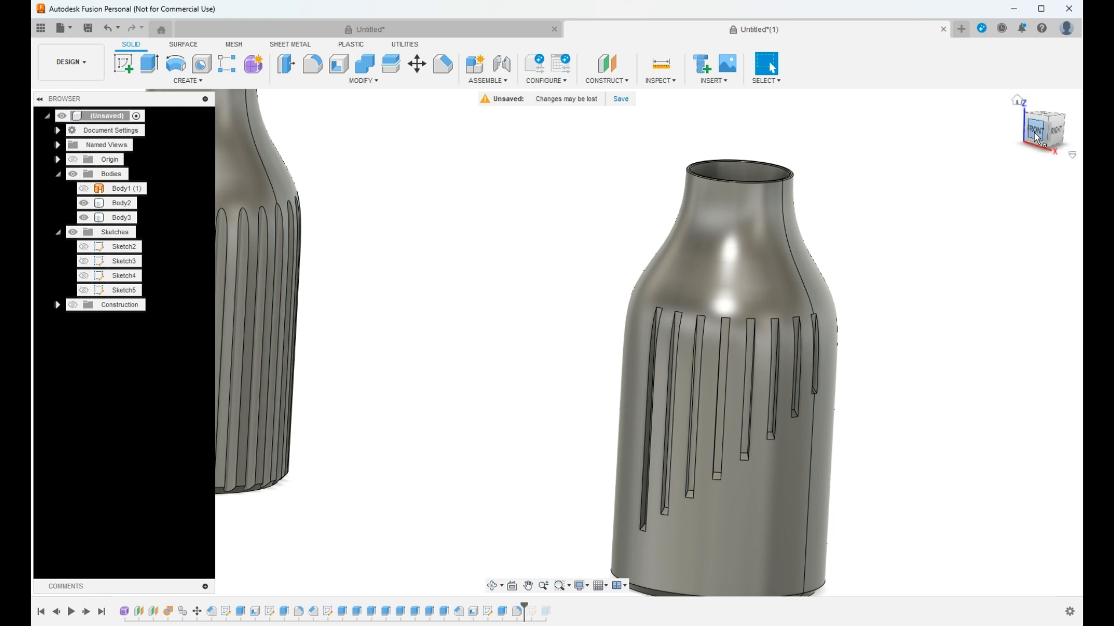
Compare the fully fluted bottle and the slotted bottle side by side from the front.
scroll(538, 349, "down", 5)
scroll(908, 192, "down", 1)
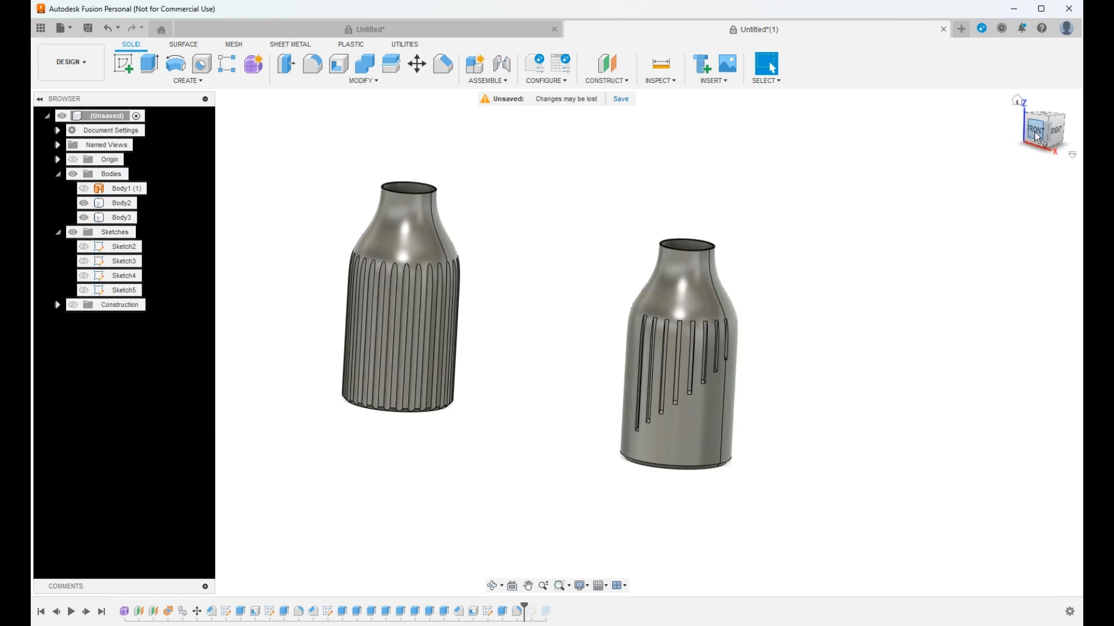
mouse_move(1036, 127)
left_mouse_down()
mouse_move(1029, 177)
mouse_move(1033, 130)
left_mouse_up()
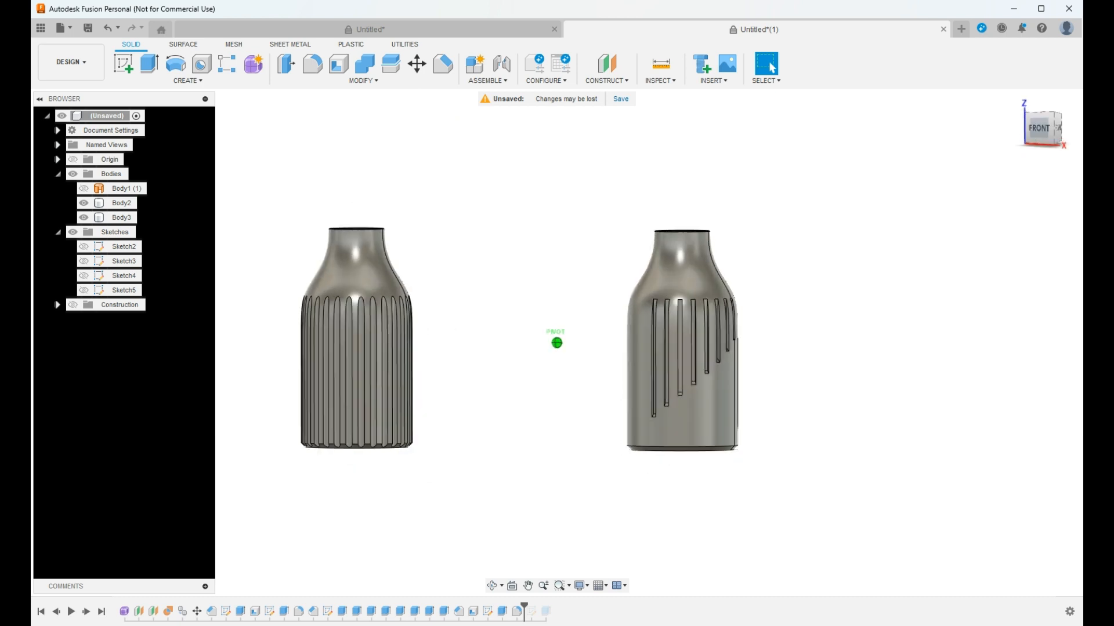